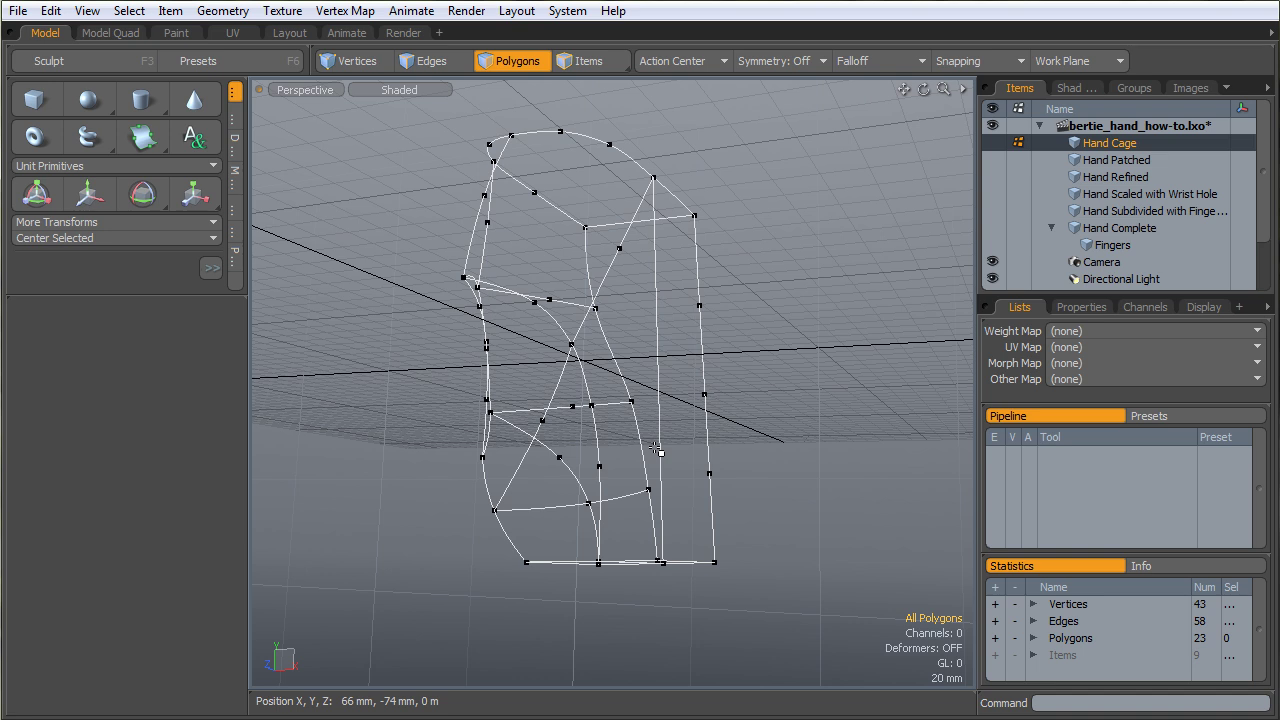
- Draw a patch over the four curves of the cage's long flat panel, with Perpendicular 6, Parallel 5 and Flip off
{"action": "left_click_drag", "start_coordinate": [674, 380], "coordinate": [685, 312], "text": "alt"}
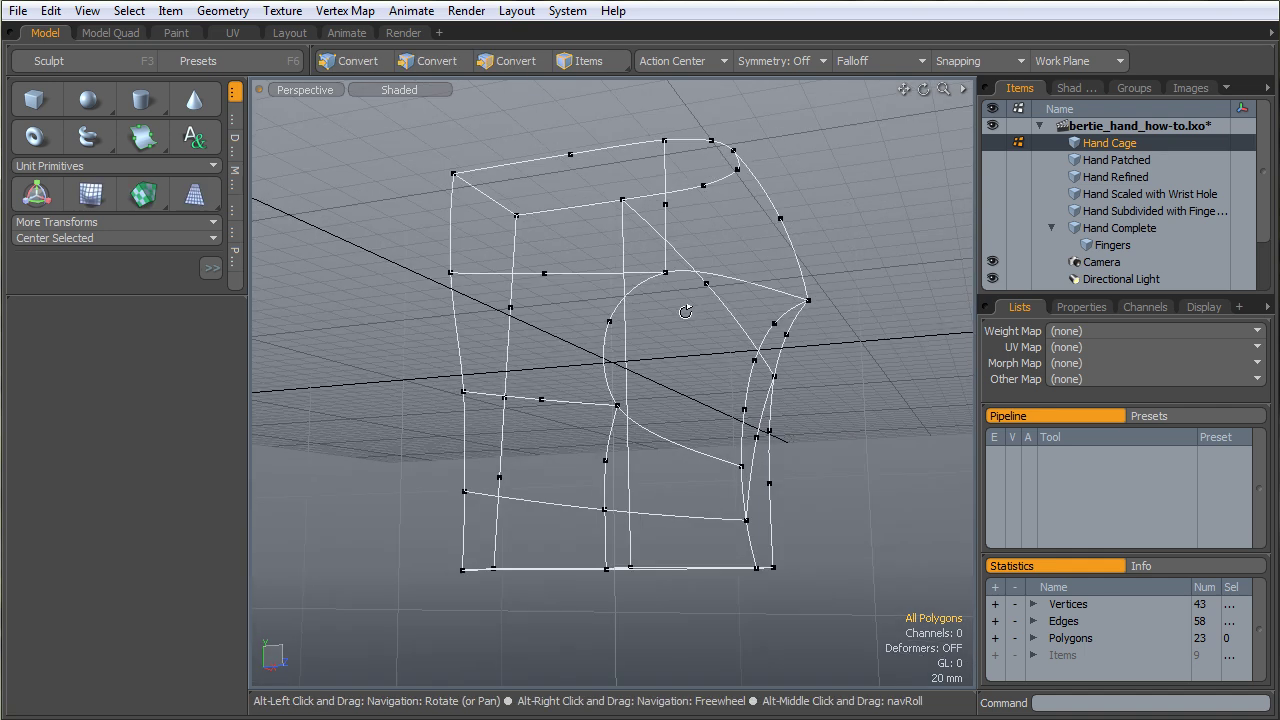
{"action": "left_click", "coordinate": [151, 146]}
{"action": "left_click_drag", "start_coordinate": [500, 340], "coordinate": [648, 381], "text": "alt"}
{"action": "left_click", "coordinate": [646, 380]}
{"action": "left_click_drag", "start_coordinate": [760, 354], "coordinate": [686, 332], "text": "alt"}
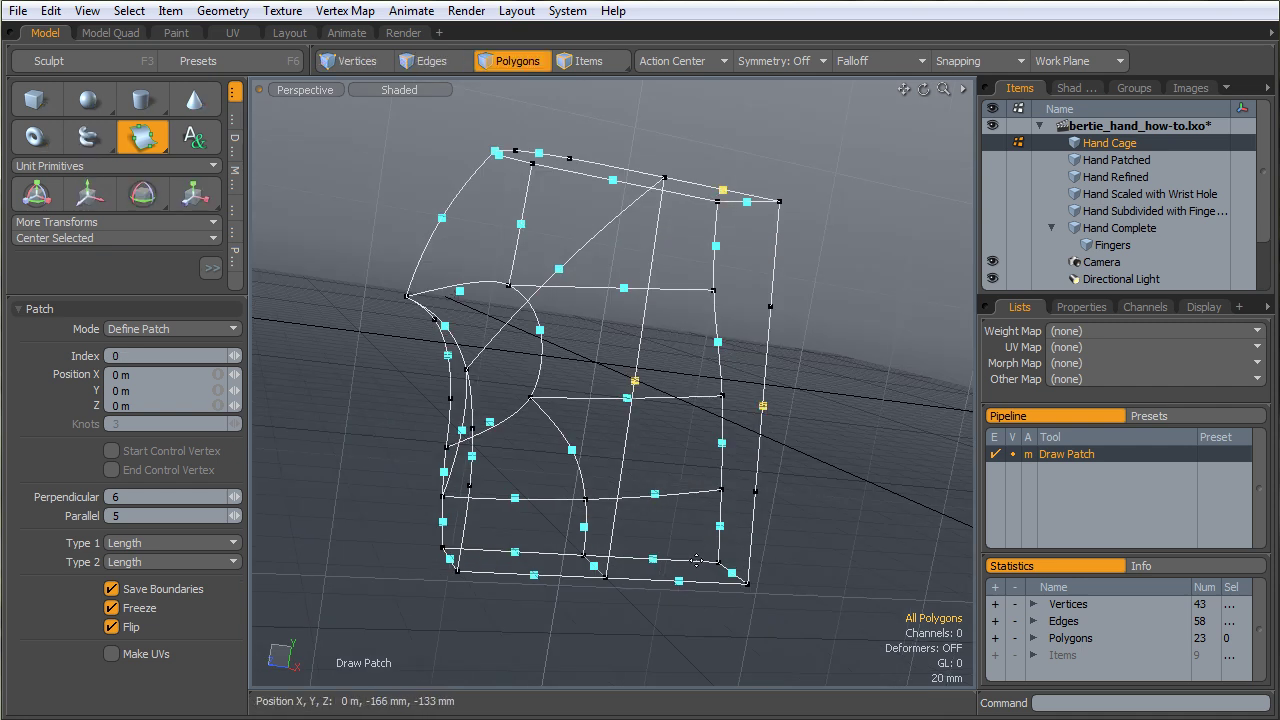
{"action": "left_click", "coordinate": [680, 585]}
{"action": "mouse_move", "coordinate": [680, 585]}
{"action": "left_mouse_down", "text": "alt"}
{"action": "mouse_move", "coordinate": [728, 385]}
{"action": "mouse_move", "coordinate": [590, 500]}
{"action": "left_mouse_up", "text": "alt"}
{"action": "key", "text": "ctrl+2"}
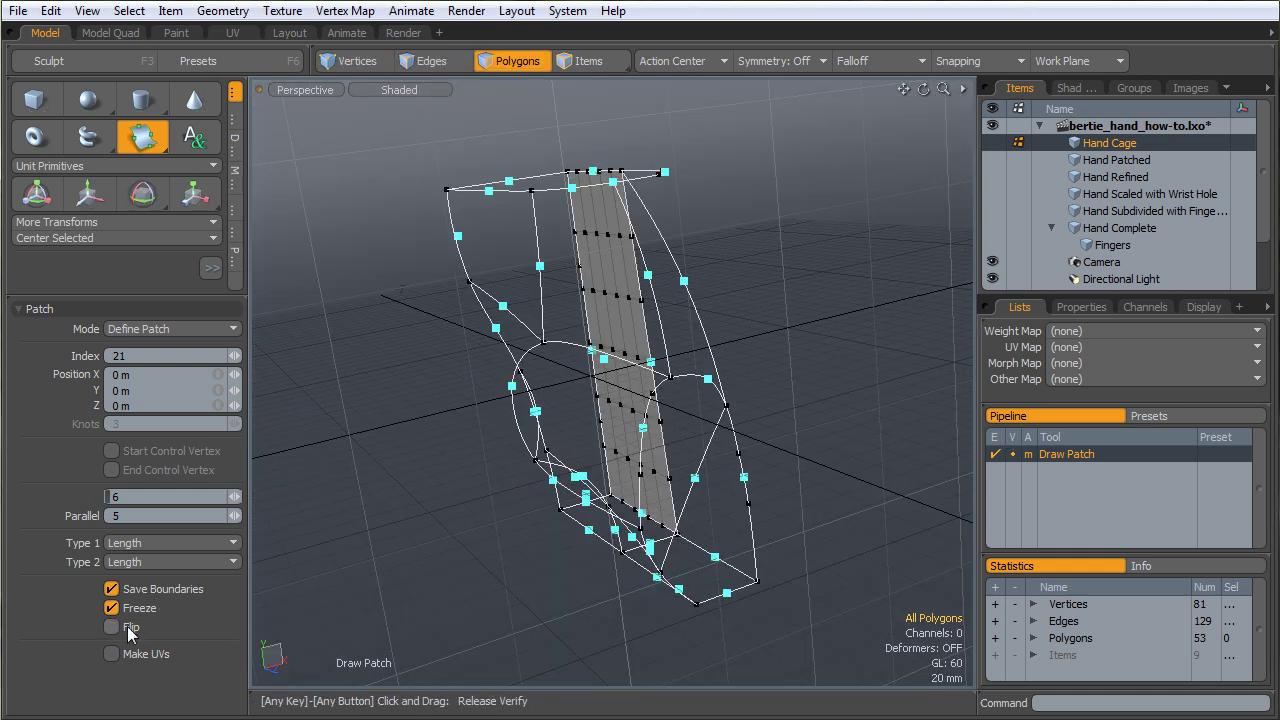
{"action": "left_click", "coordinate": [131, 627]}
{"action": "left_click_drag", "start_coordinate": [700, 360], "coordinate": [665, 412], "text": "alt"}
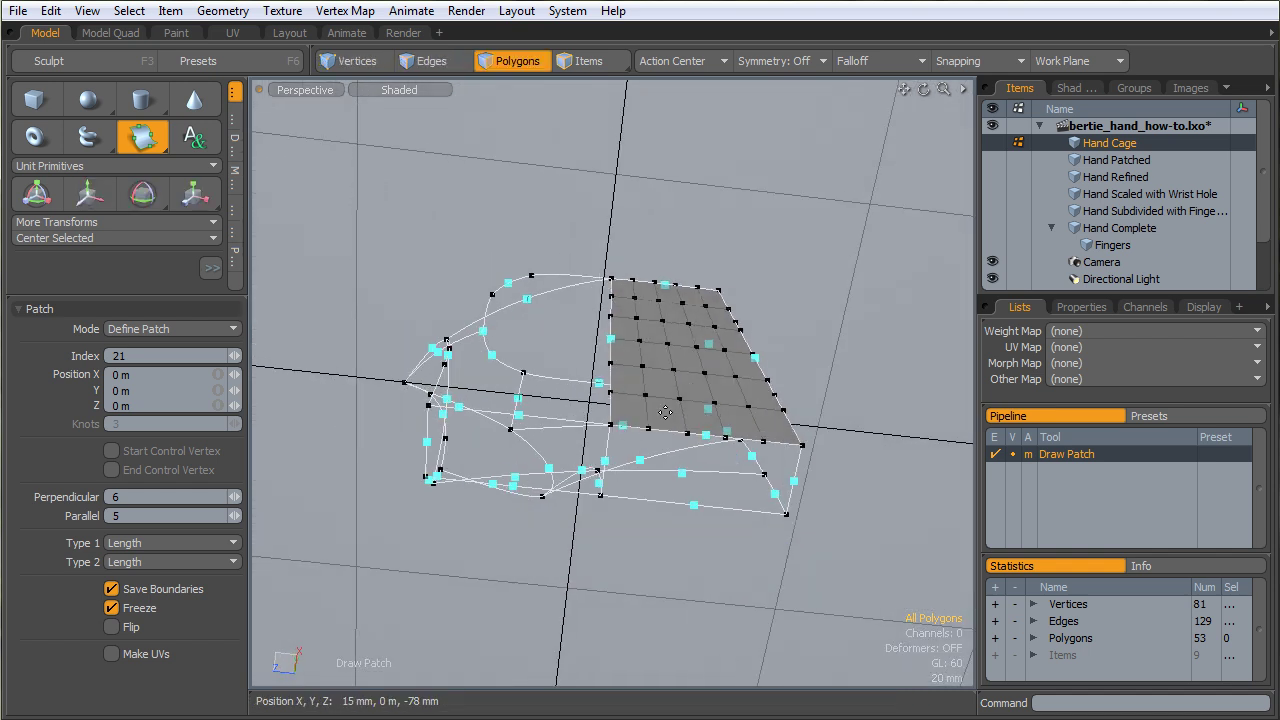
- Reduce the flat panel patch's Parallel value to 3
{"action": "left_click", "coordinate": [236, 519]}
{"action": "left_click_drag", "start_coordinate": [641, 441], "coordinate": [668, 407], "text": "alt"}
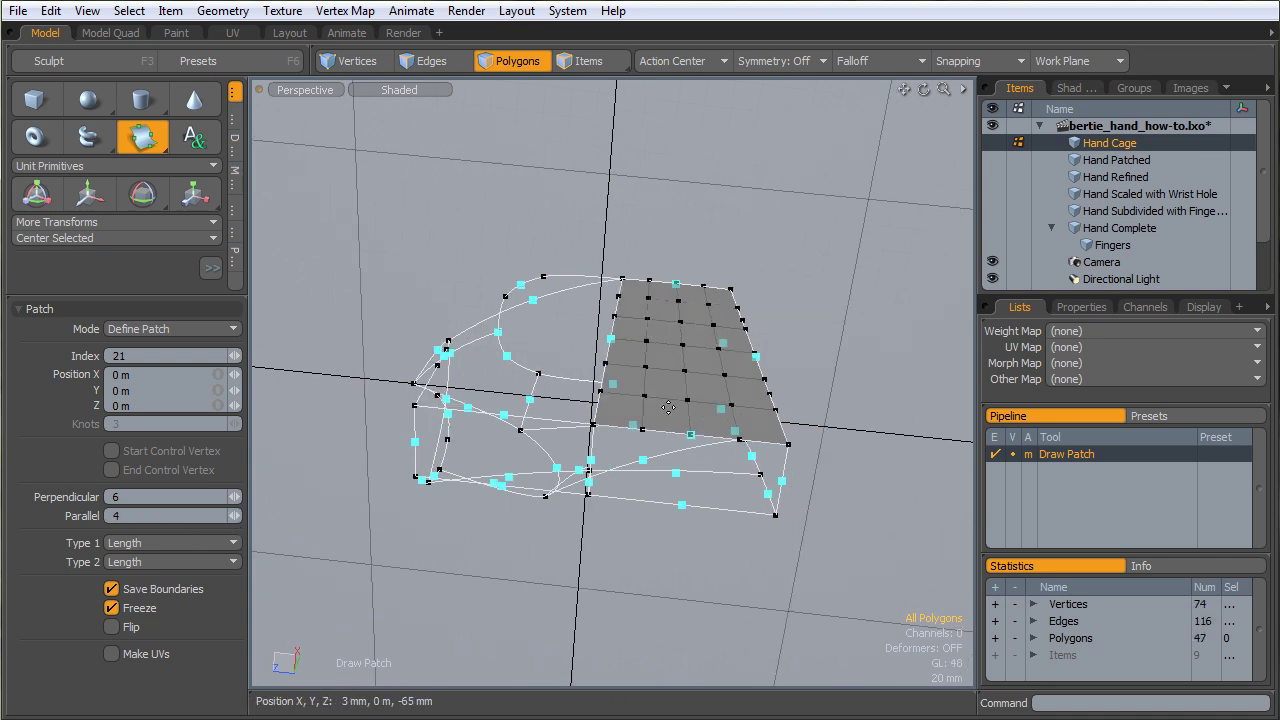
{"action": "left_click_drag", "start_coordinate": [695, 325], "coordinate": [718, 325], "text": "alt"}
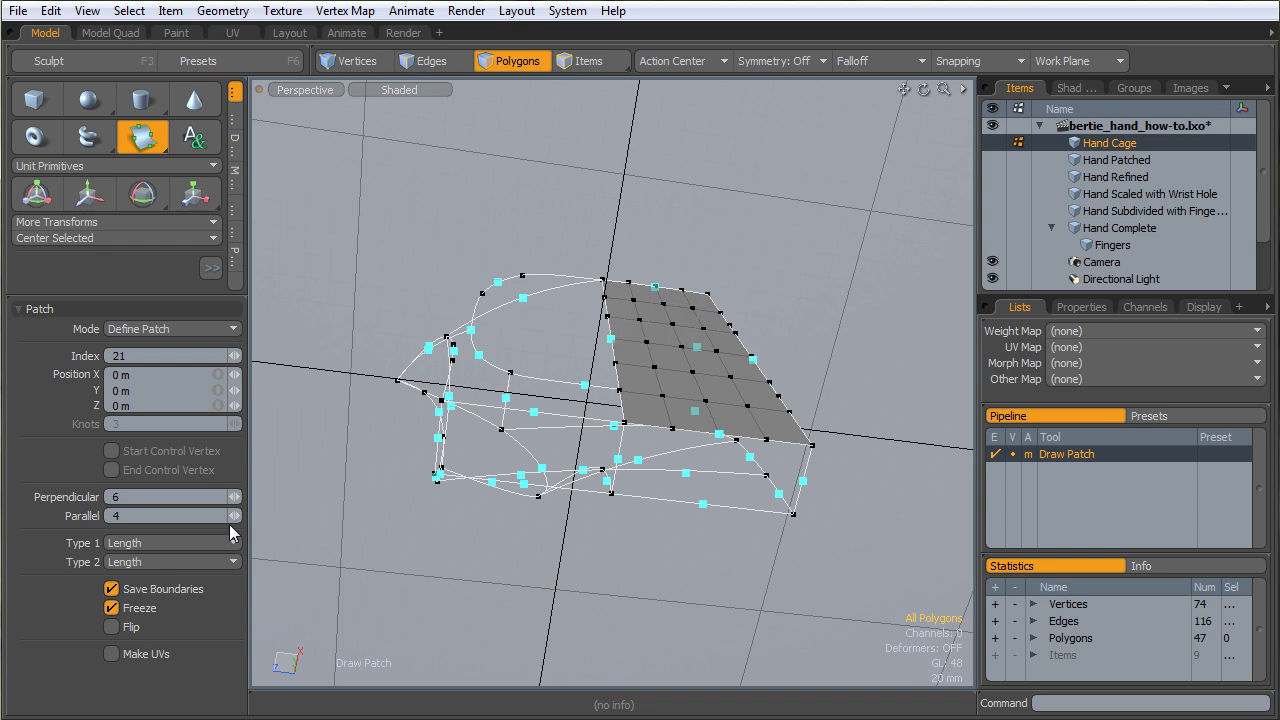
{"action": "left_click", "coordinate": [231, 515]}
{"action": "left_click_drag", "start_coordinate": [640, 355], "coordinate": [685, 440], "text": "alt"}
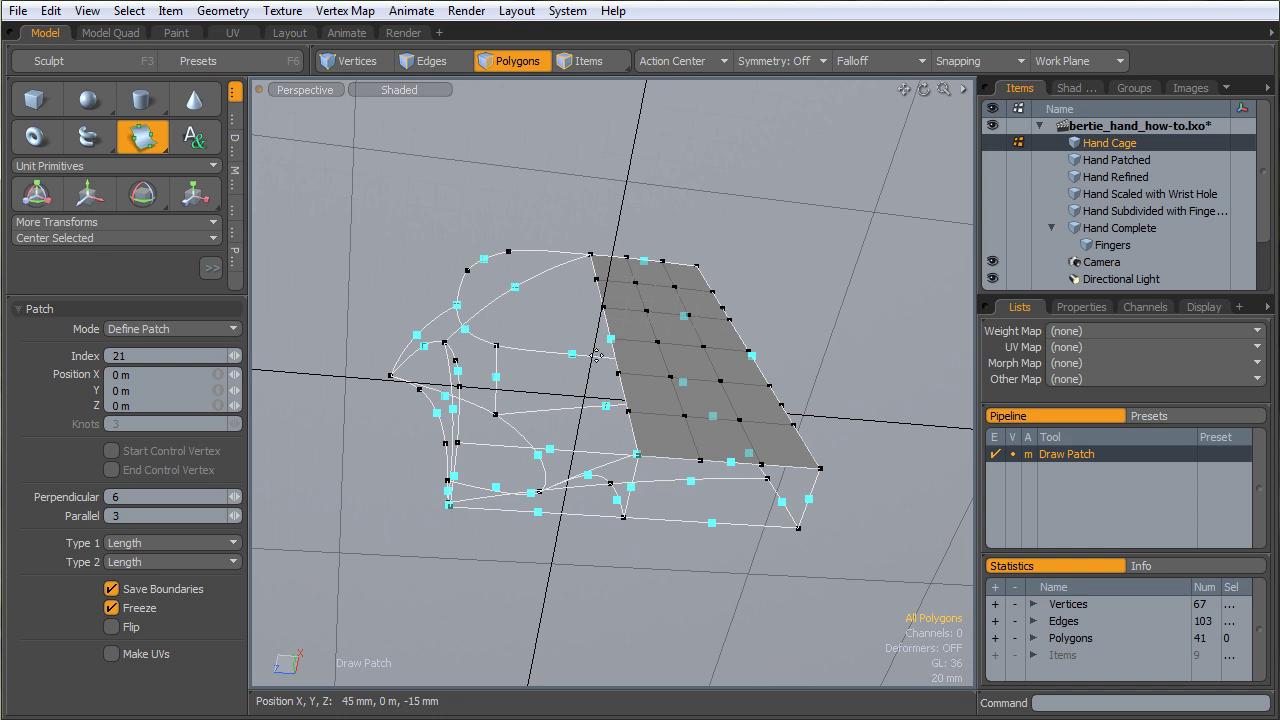
{"action": "left_click_drag", "start_coordinate": [510, 343], "coordinate": [560, 340], "text": "alt"}
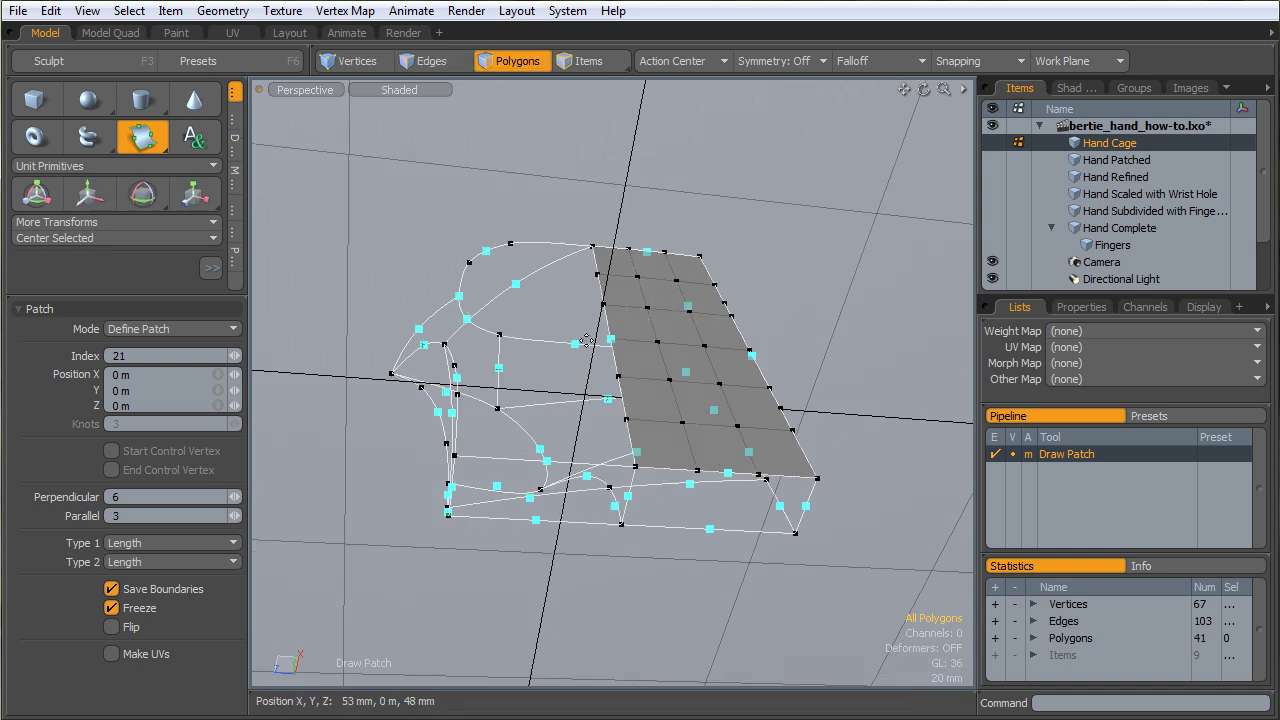
- Draw a patch across the curves at the cage's open lower end, using Perpendicular 6 and Parallel 1
{"action": "left_click_drag", "start_coordinate": [648, 339], "coordinate": [782, 472], "text": "alt"}
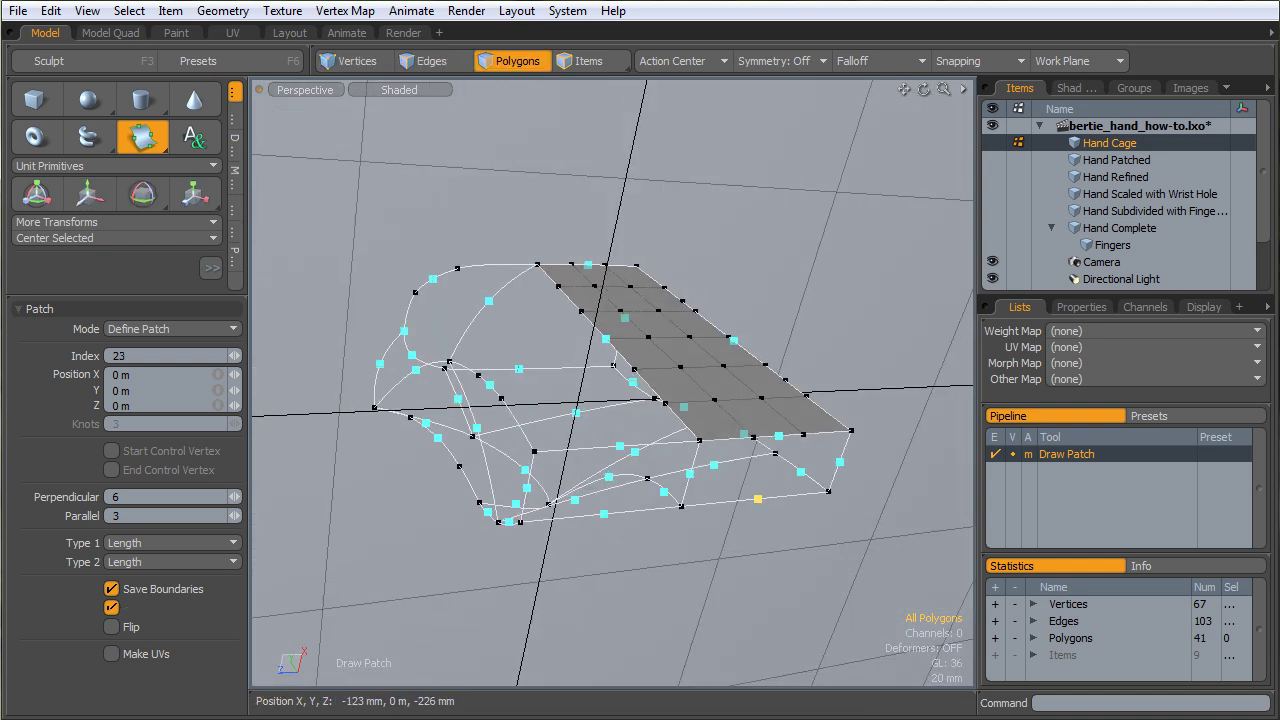
{"action": "left_click", "coordinate": [843, 465]}
{"action": "left_click_drag", "start_coordinate": [800, 458], "coordinate": [720, 444], "text": "alt"}
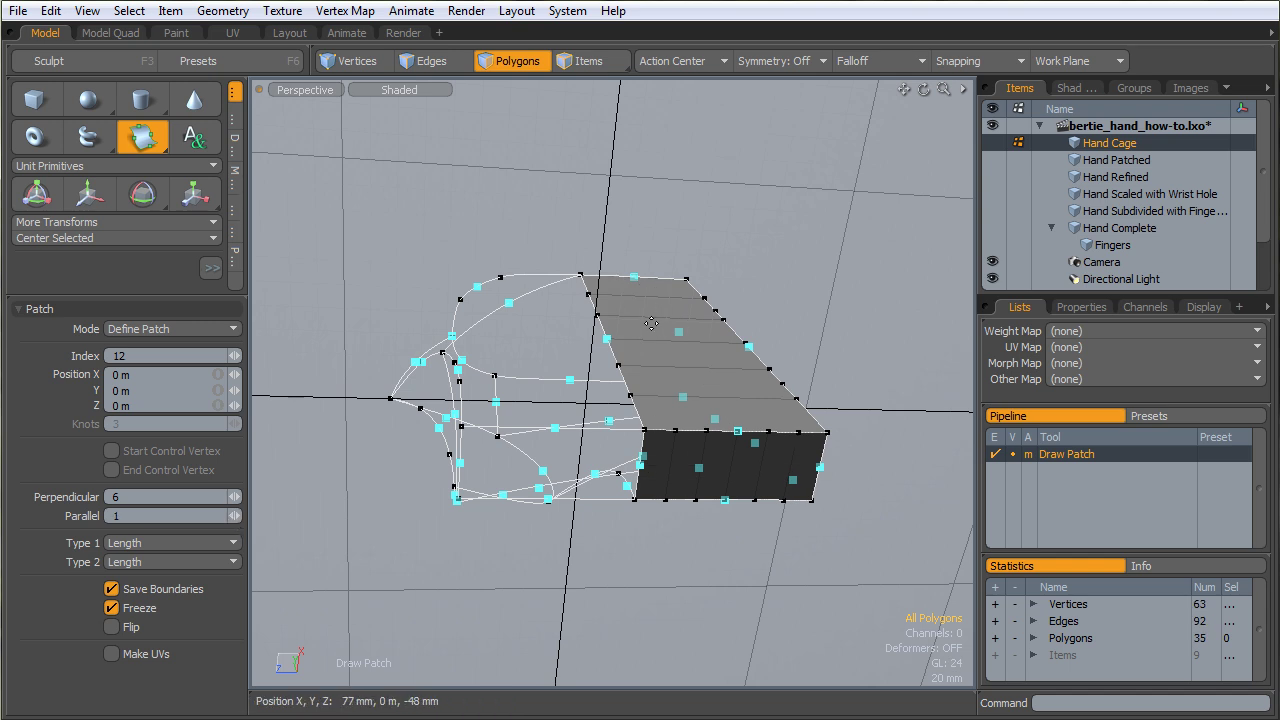
- Leave the patch tool and delete the polygons of both the end patch and the flat panel patch
{"action": "key", "text": "space"}
{"action": "key", "text": "space"}
{"action": "key", "text": "space"}
{"action": "key", "text": "space"}
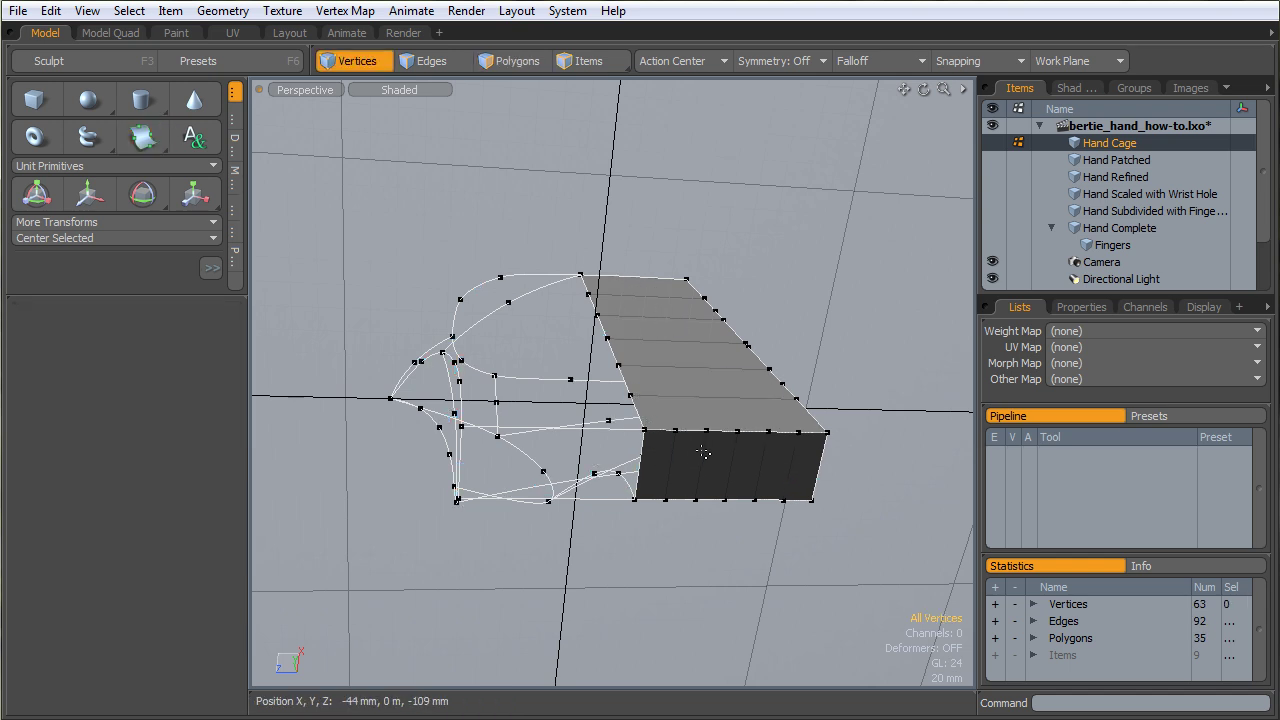
{"action": "mouse_move", "coordinate": [675, 470]}
{"action": "left_mouse_down"}
{"action": "mouse_move", "coordinate": [806, 466]}
{"action": "mouse_move", "coordinate": [694, 429]}
{"action": "mouse_move", "coordinate": [649, 262]}
{"action": "left_mouse_up"}
{"action": "key", "text": "Delete"}
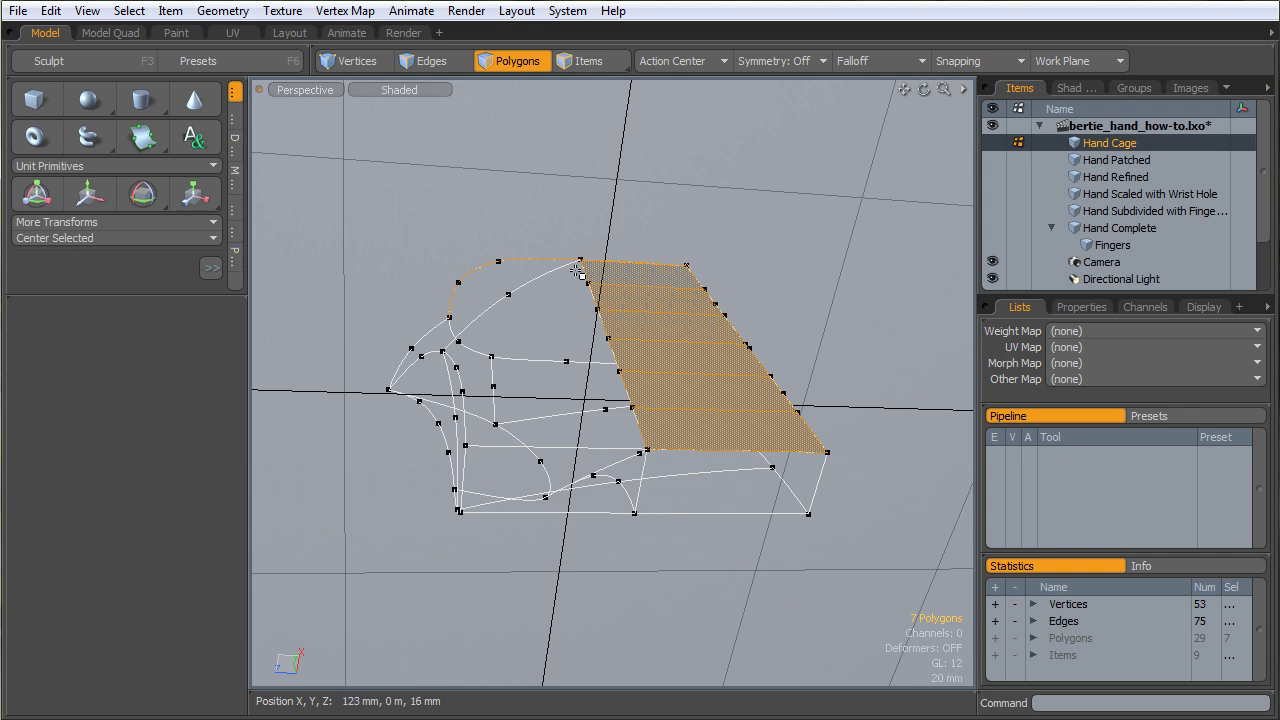
{"action": "left_click", "coordinate": [560, 268], "text": "ctrl"}
{"action": "key", "text": "Delete"}
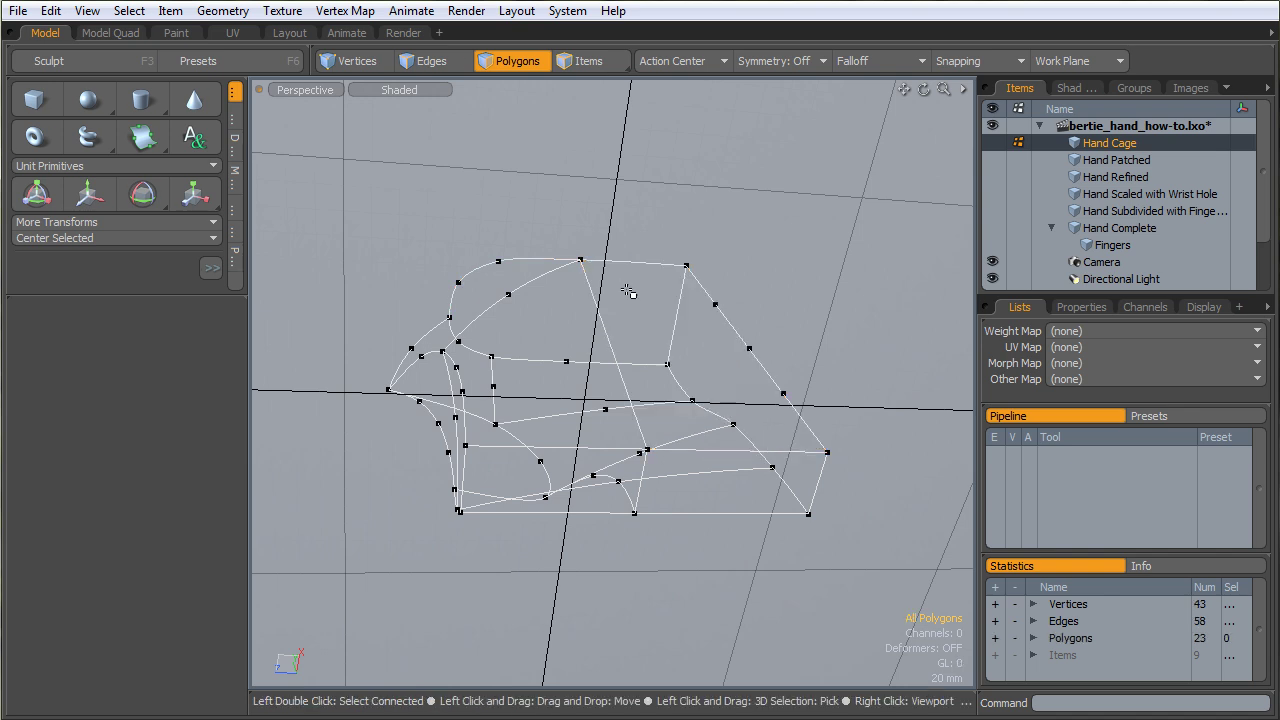
- Redraw the patch over the cage's long flat panel with Perpendicular 6 and Parallel 3
{"action": "left_click", "coordinate": [142, 136]}
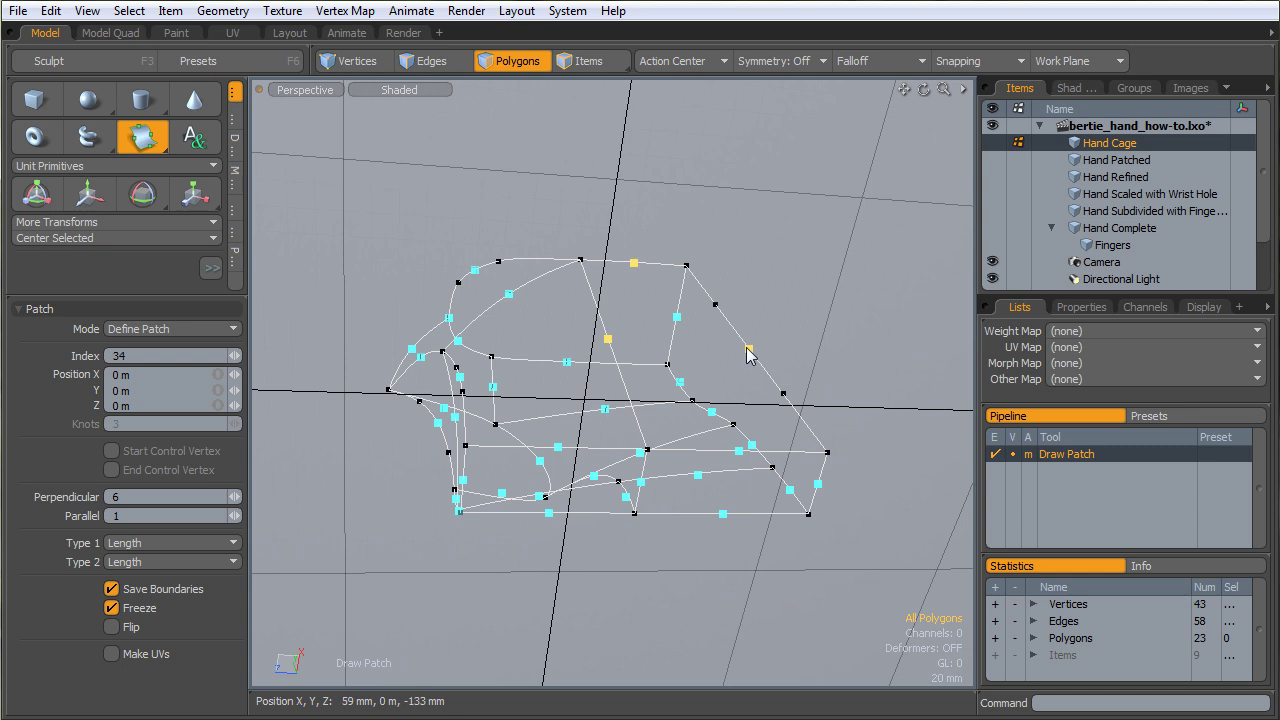
{"action": "left_click", "coordinate": [738, 452]}
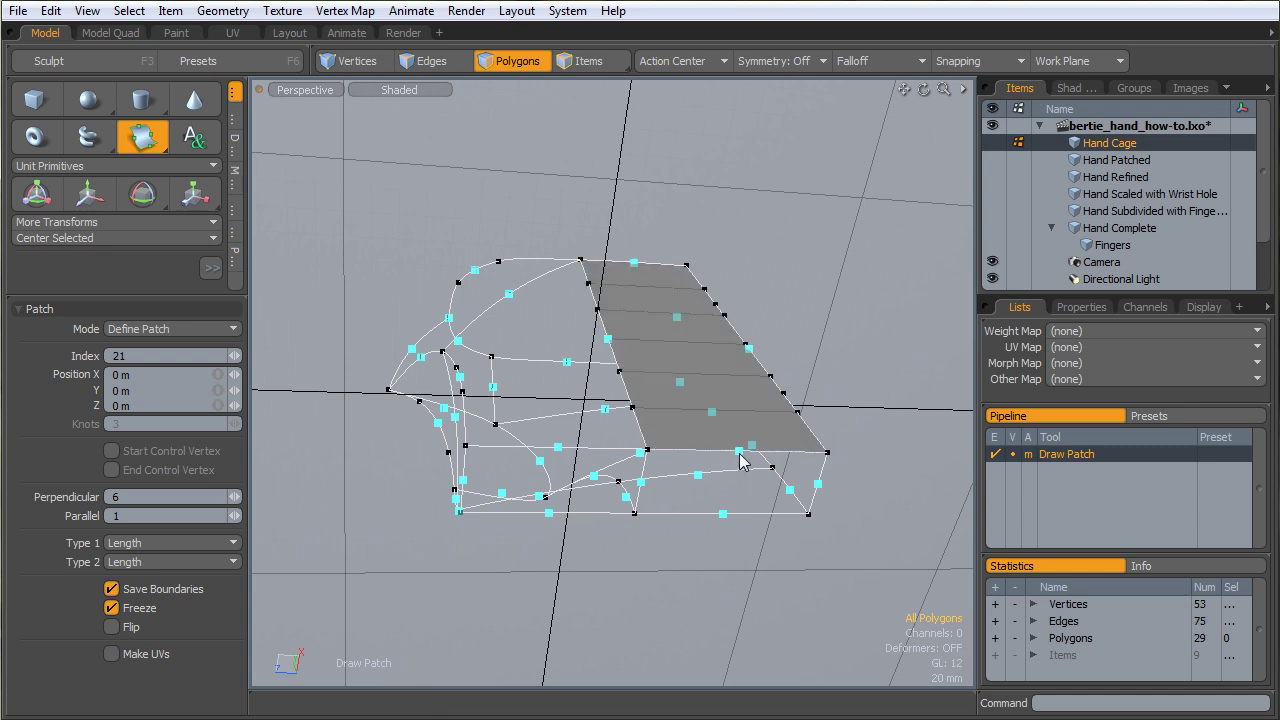
{"action": "left_click_drag", "start_coordinate": [737, 457], "coordinate": [631, 423], "text": "alt"}
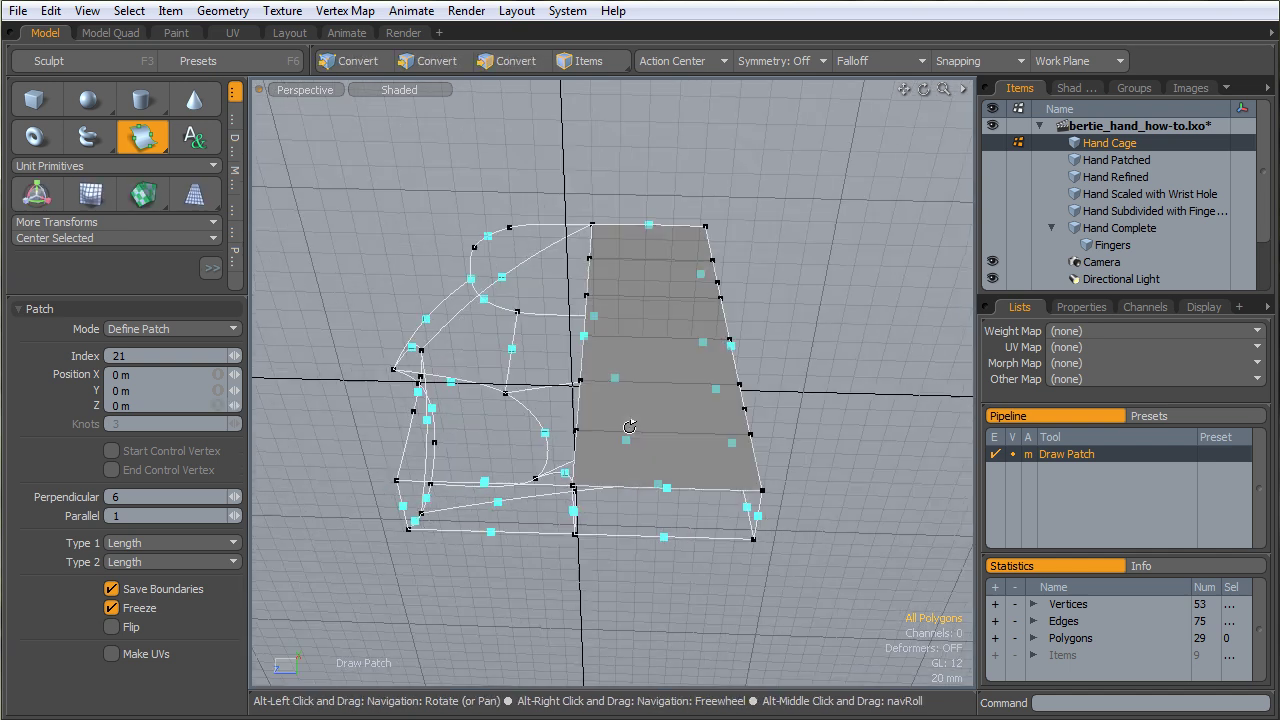
{"action": "left_click", "coordinate": [237, 515]}
{"action": "mouse_move", "coordinate": [650, 412]}
{"action": "left_mouse_down", "text": "alt"}
{"action": "mouse_move", "coordinate": [686, 400]}
{"action": "mouse_move", "coordinate": [737, 443]}
{"action": "mouse_move", "coordinate": [690, 410]}
{"action": "mouse_move", "coordinate": [651, 352]}
{"action": "left_mouse_up", "text": "alt"}
{"action": "key", "text": "space"}
- Select all connected polygons of the flat panel patch to examine them, and clear the selection
{"action": "double_click", "coordinate": [651, 352]}
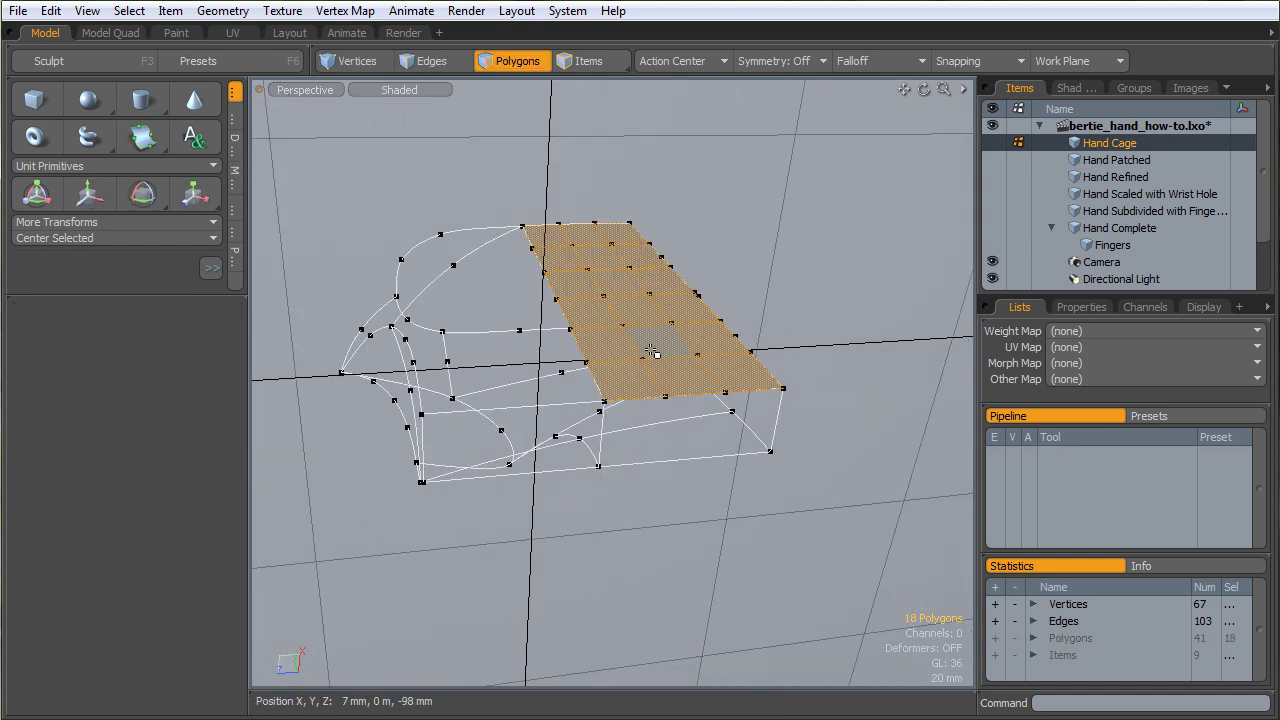
{"action": "left_click", "coordinate": [766, 326]}
{"action": "left_click_drag", "start_coordinate": [730, 378], "coordinate": [697, 399], "text": "alt"}
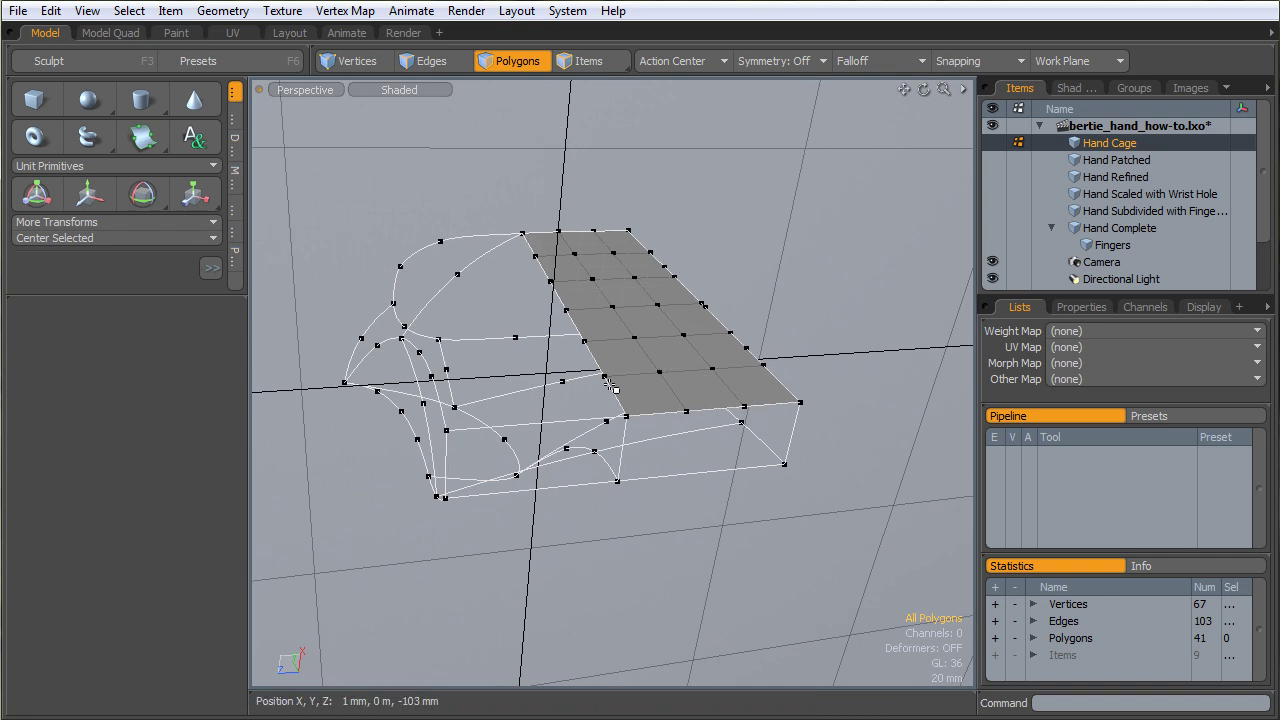
- Draw a patch across the four curves at the cage's open lower end with Perpendicular 6 and Parallel 3
{"action": "left_click", "coordinate": [142, 135]}
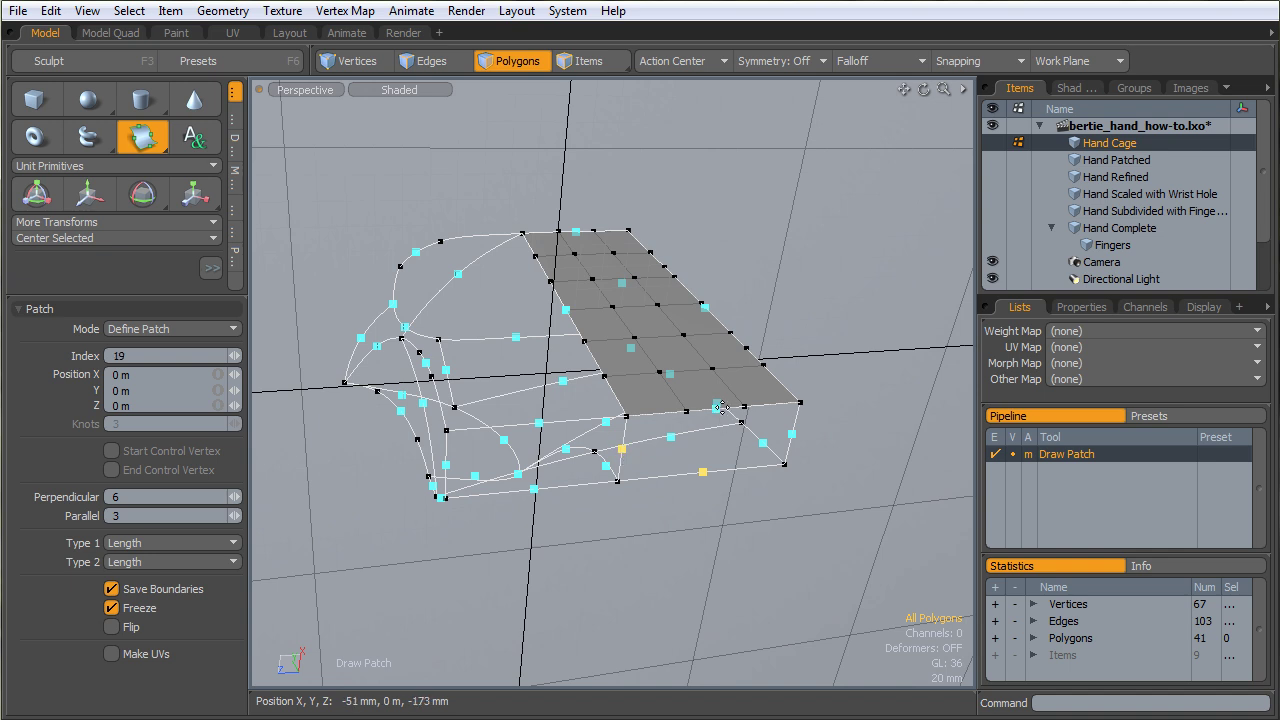
{"action": "left_click", "coordinate": [790, 440]}
{"action": "left_click_drag", "start_coordinate": [790, 440], "coordinate": [737, 429], "text": "alt"}
{"action": "left_click_drag", "start_coordinate": [642, 337], "coordinate": [624, 396], "text": "alt"}
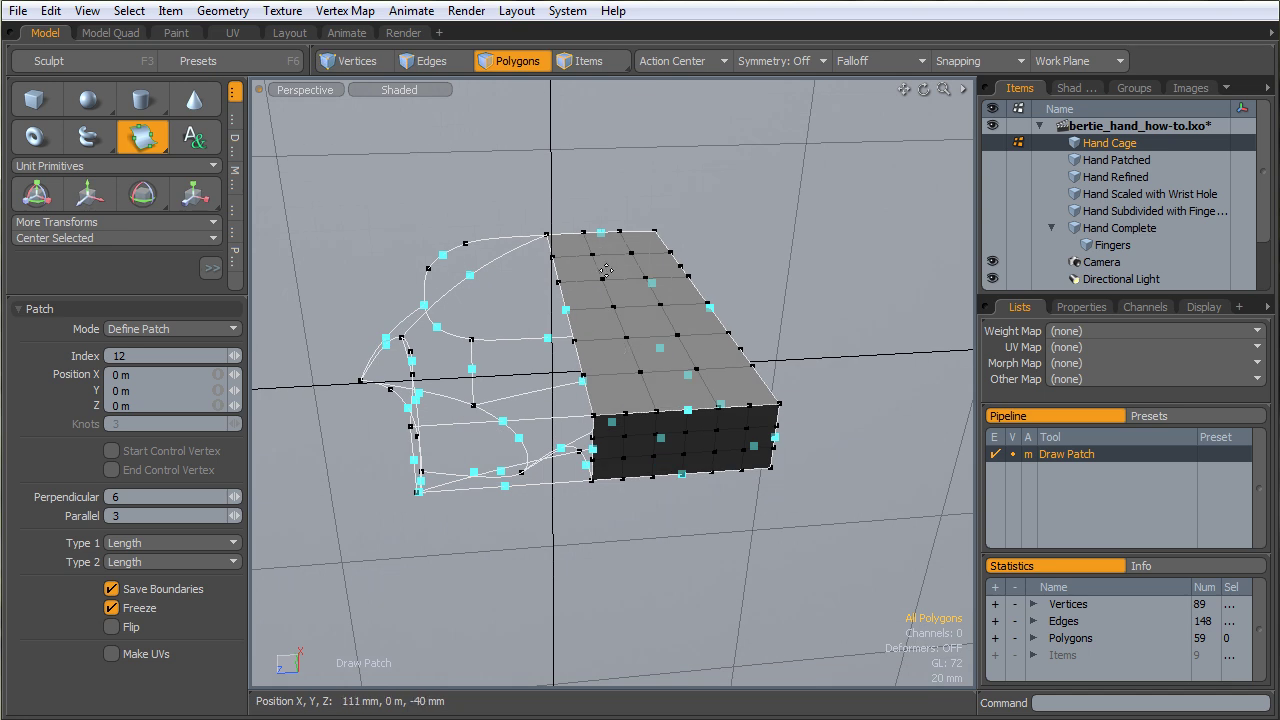
{"action": "left_click_drag", "start_coordinate": [605, 318], "coordinate": [648, 282], "text": "alt"}
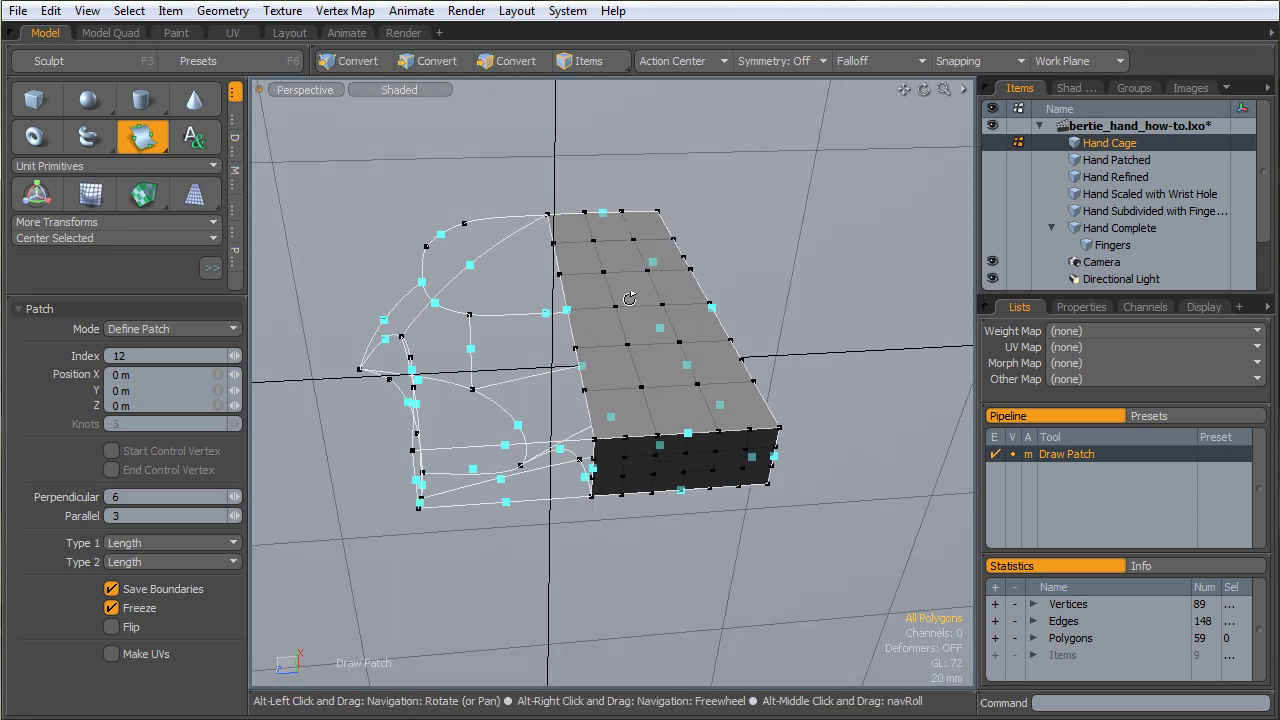
{"action": "left_click_drag", "start_coordinate": [640, 336], "coordinate": [667, 277], "text": "alt"}
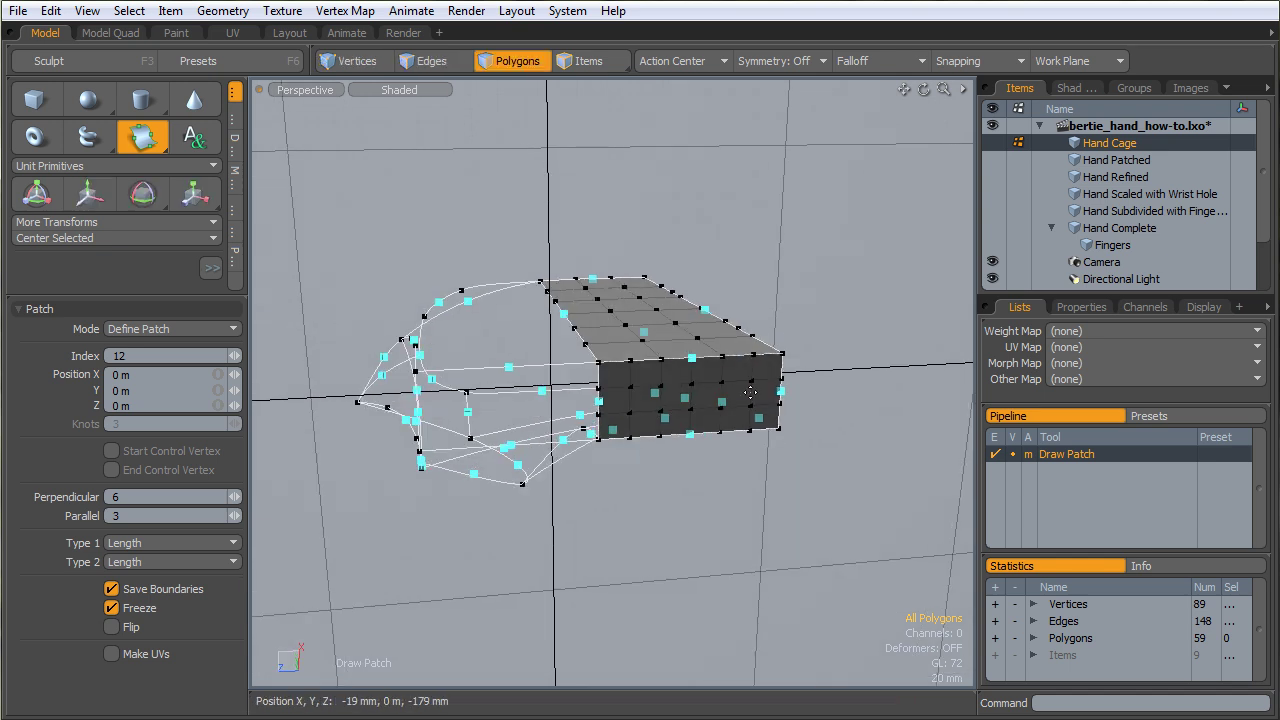
- Set the end patch's Perpendicular value to 3 and leave the patch tool
{"action": "left_click_drag", "start_coordinate": [750, 393], "coordinate": [535, 370], "text": "alt"}
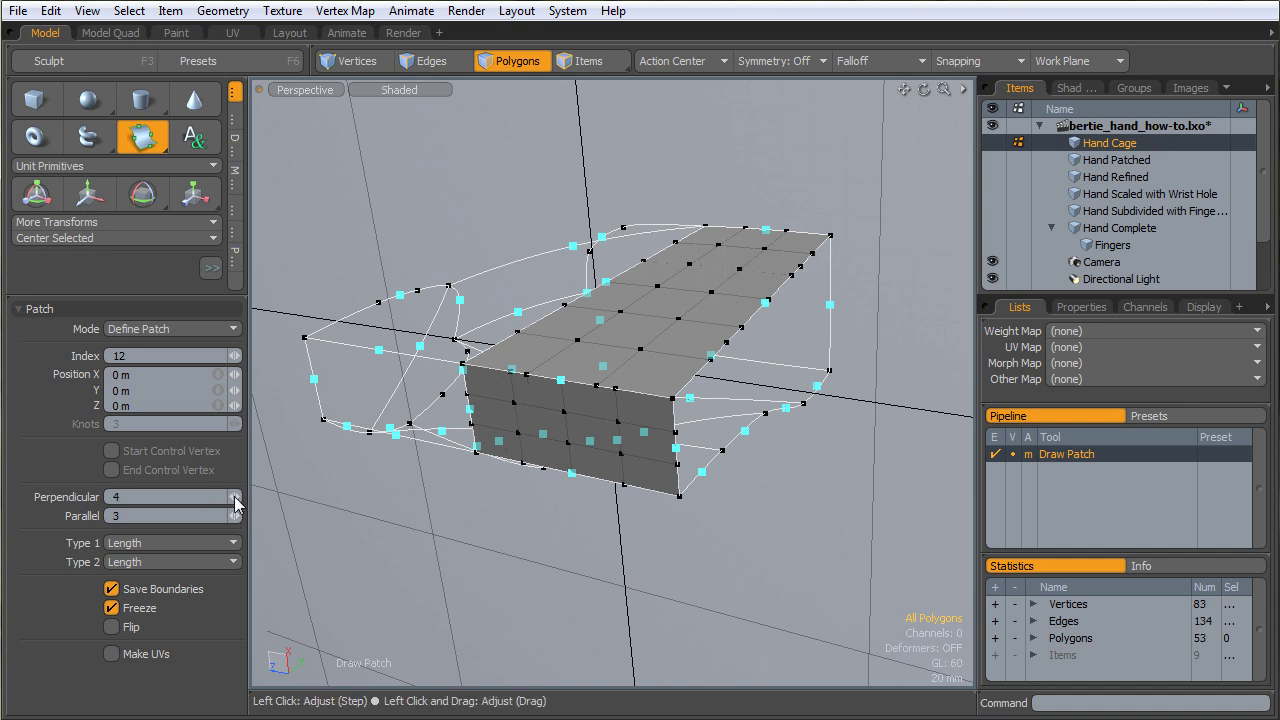
{"action": "left_click_drag", "start_coordinate": [668, 319], "coordinate": [643, 413], "text": "alt"}
{"action": "mouse_move", "coordinate": [549, 422]}
{"action": "left_mouse_down", "text": "alt"}
{"action": "mouse_move", "coordinate": [805, 383]}
{"action": "mouse_move", "coordinate": [699, 382]}
{"action": "mouse_move", "coordinate": [820, 378]}
{"action": "mouse_move", "coordinate": [586, 420]}
{"action": "mouse_move", "coordinate": [818, 468]}
{"action": "mouse_move", "coordinate": [751, 491]}
{"action": "mouse_move", "coordinate": [740, 428]}
{"action": "left_mouse_up", "text": "alt"}
{"action": "key", "text": "space"}
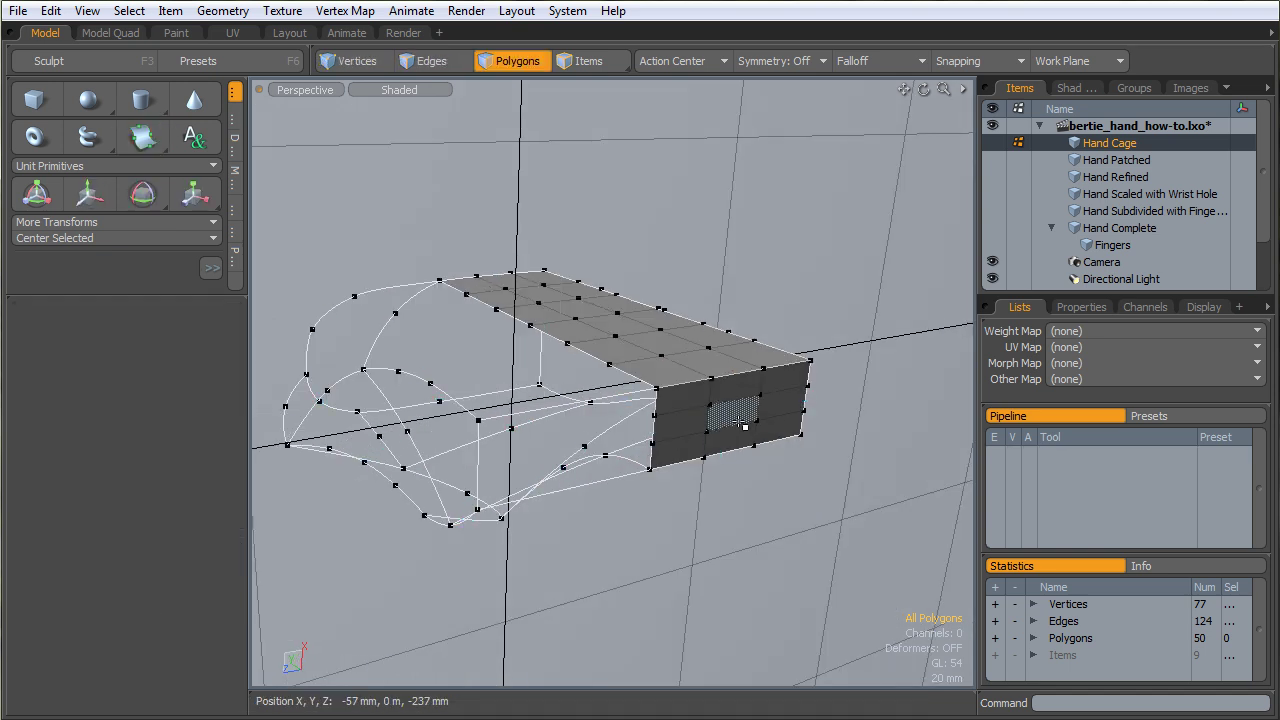
{"action": "left_click", "coordinate": [783, 445]}
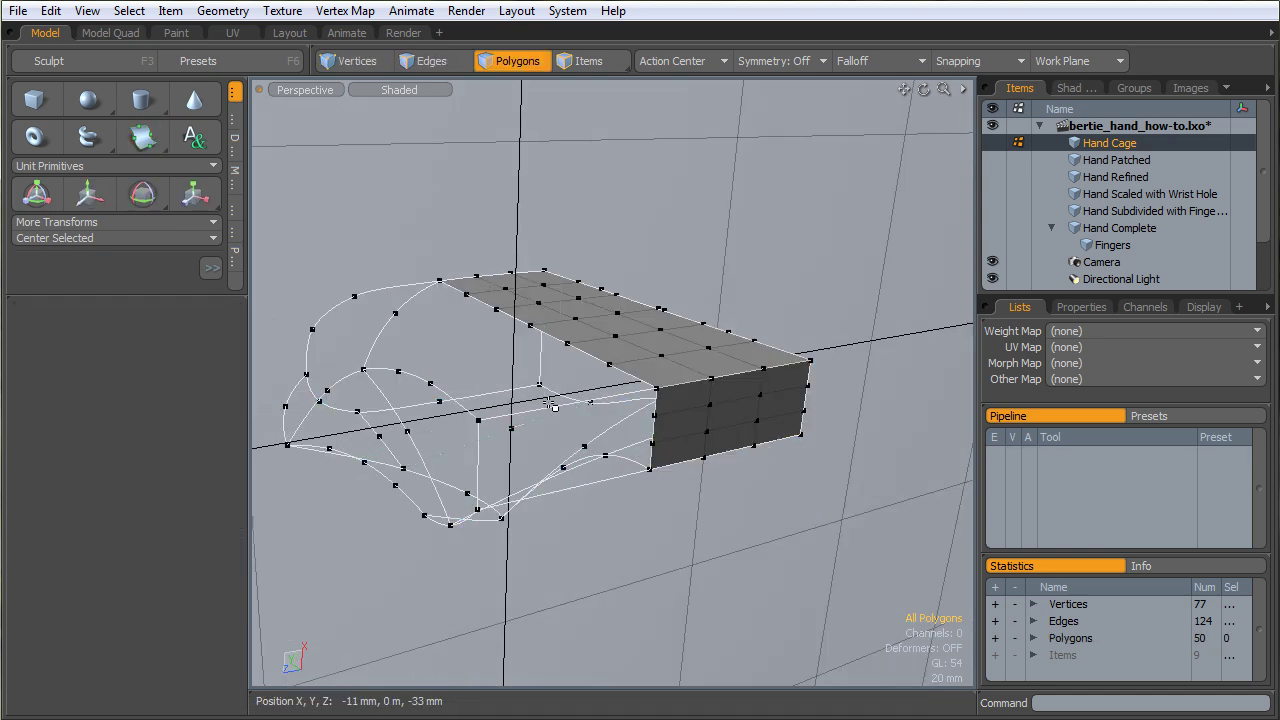
- Switch from the cage to the Hand Patched mesh item and view it from the thumb side
{"action": "left_click_drag", "start_coordinate": [563, 363], "coordinate": [673, 378], "text": "alt"}
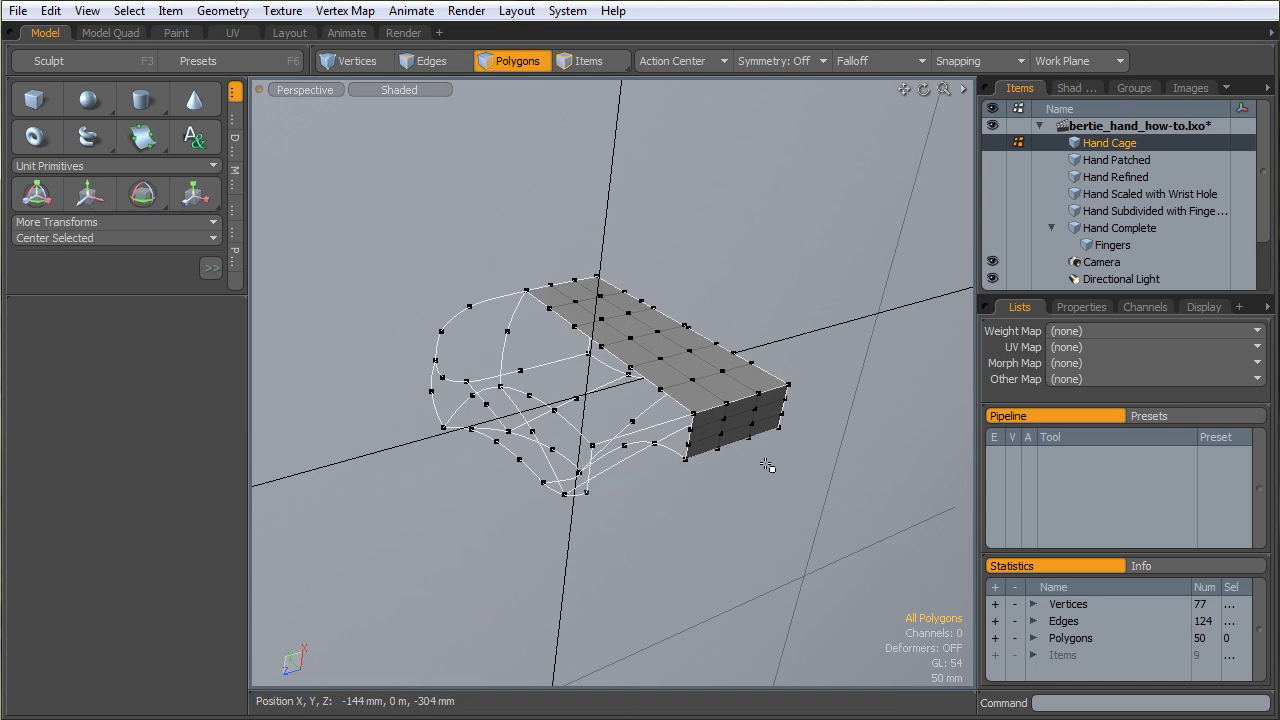
{"action": "left_click_drag", "start_coordinate": [705, 495], "coordinate": [597, 463], "text": "alt"}
{"action": "left_click_drag", "start_coordinate": [652, 360], "coordinate": [705, 470], "text": "alt"}
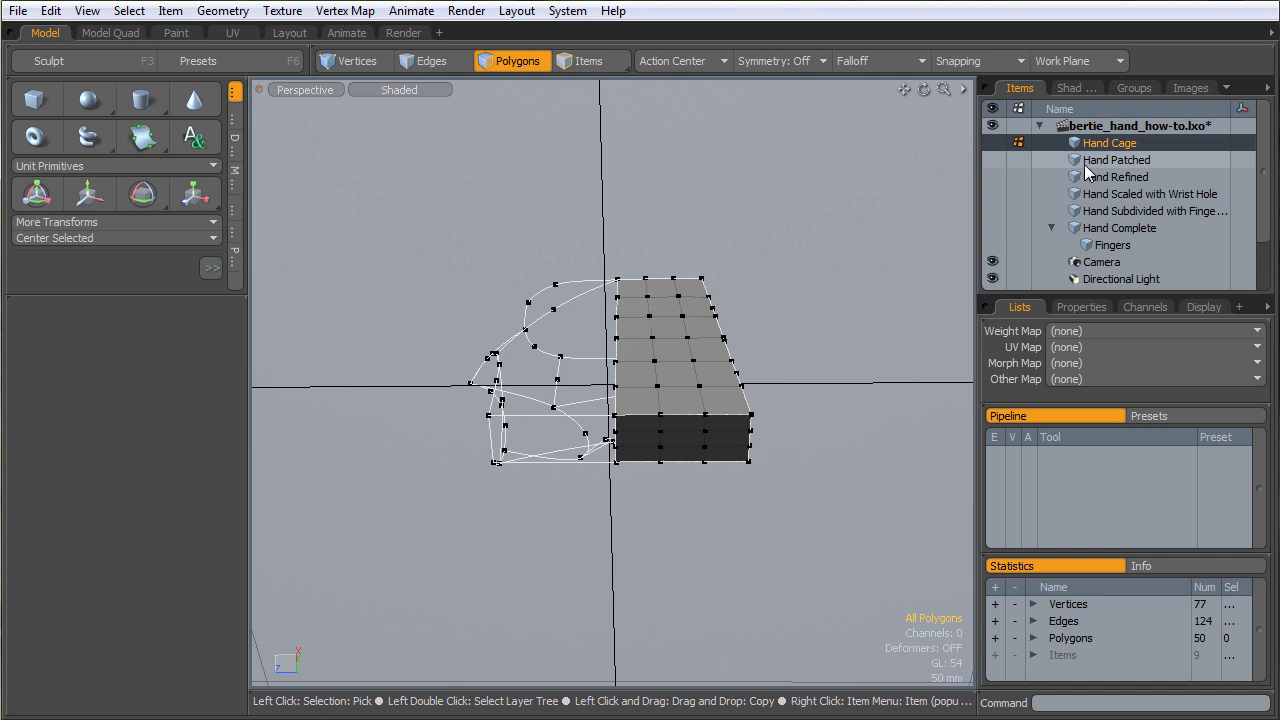
{"action": "left_click", "coordinate": [1090, 161]}
{"action": "left_click_drag", "start_coordinate": [700, 290], "coordinate": [670, 453], "text": "alt"}
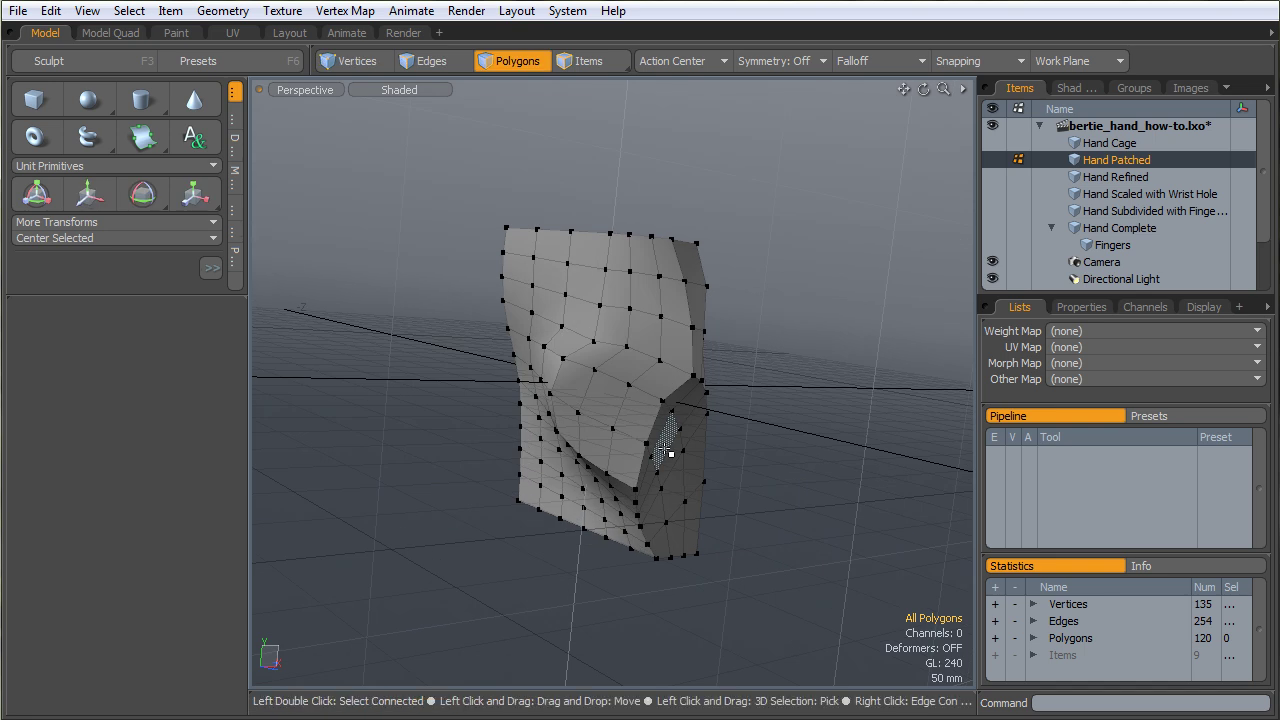
- In edge mode, select three connected edges along the side of the patched hand mesh to examine its edge flow, and clear the selection
{"action": "left_click_drag", "start_coordinate": [669, 451], "coordinate": [534, 423], "text": "alt"}
{"action": "key", "text": "1"}
{"action": "key", "text": "2"}
{"action": "left_click_drag", "start_coordinate": [502, 497], "coordinate": [507, 363], "text": "alt"}
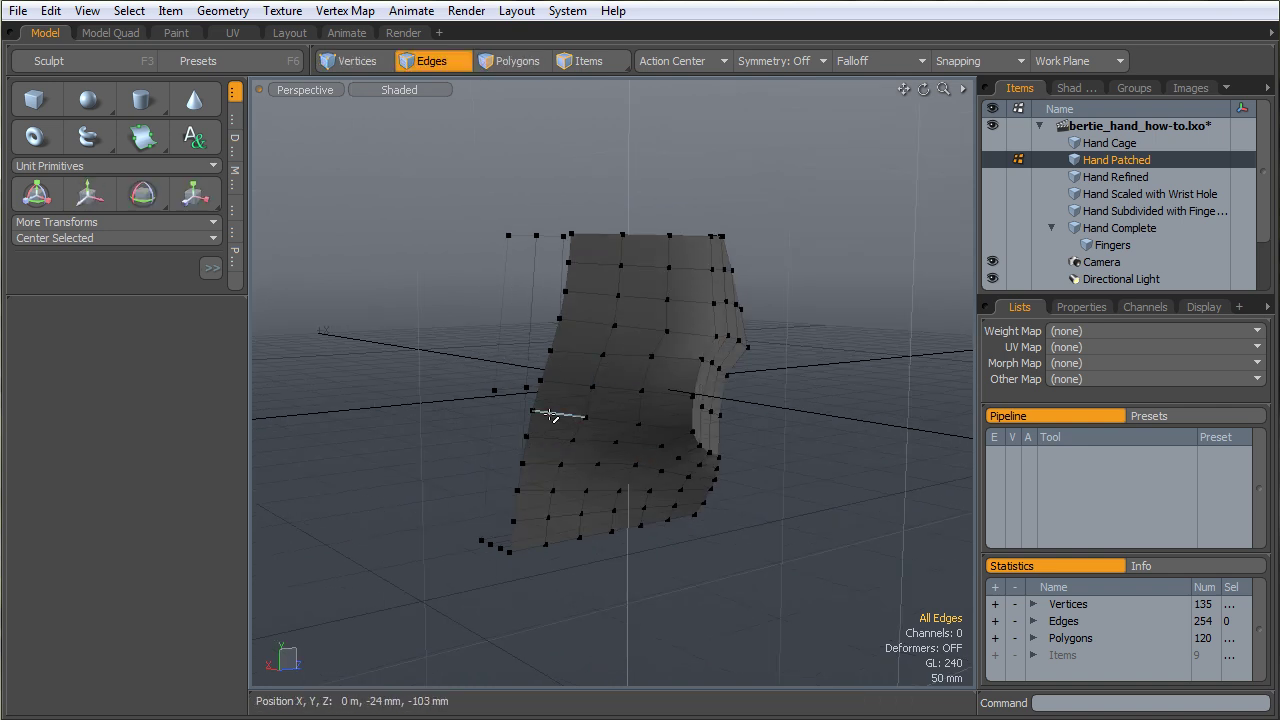
{"action": "left_click_drag", "start_coordinate": [585, 360], "coordinate": [623, 506], "text": "alt"}
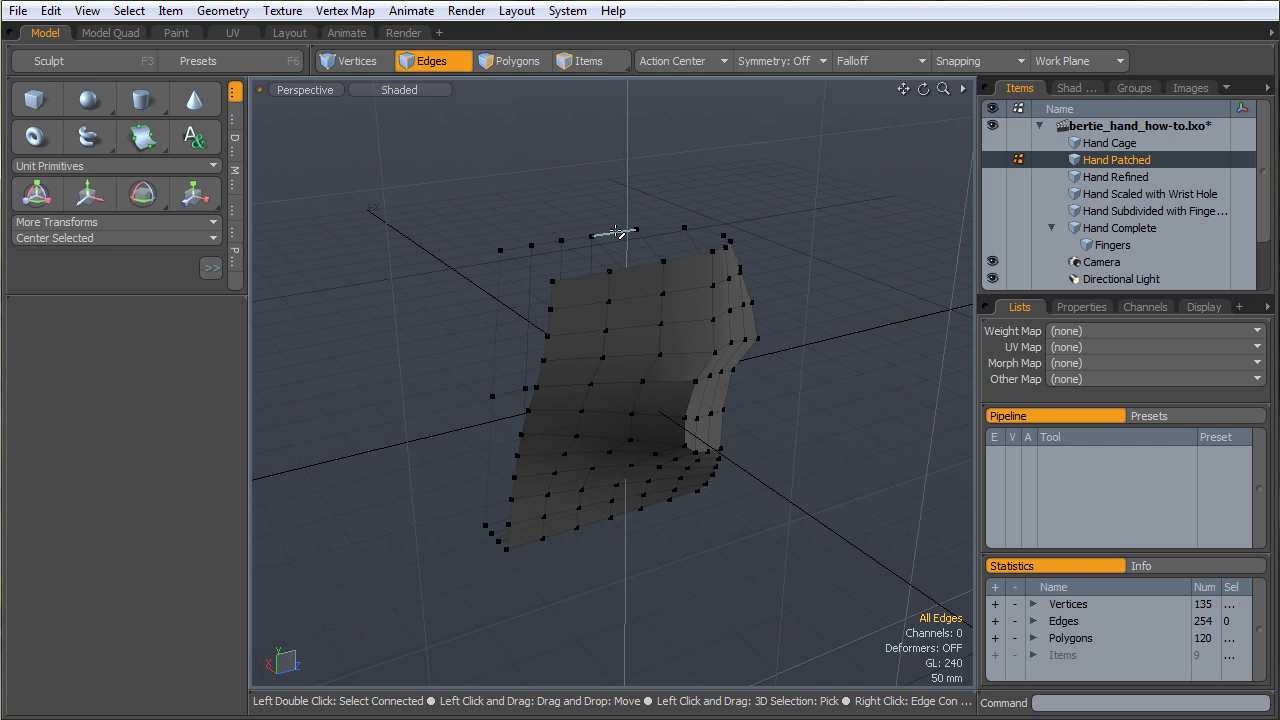
{"action": "left_click_drag", "start_coordinate": [497, 289], "coordinate": [506, 321], "text": "alt"}
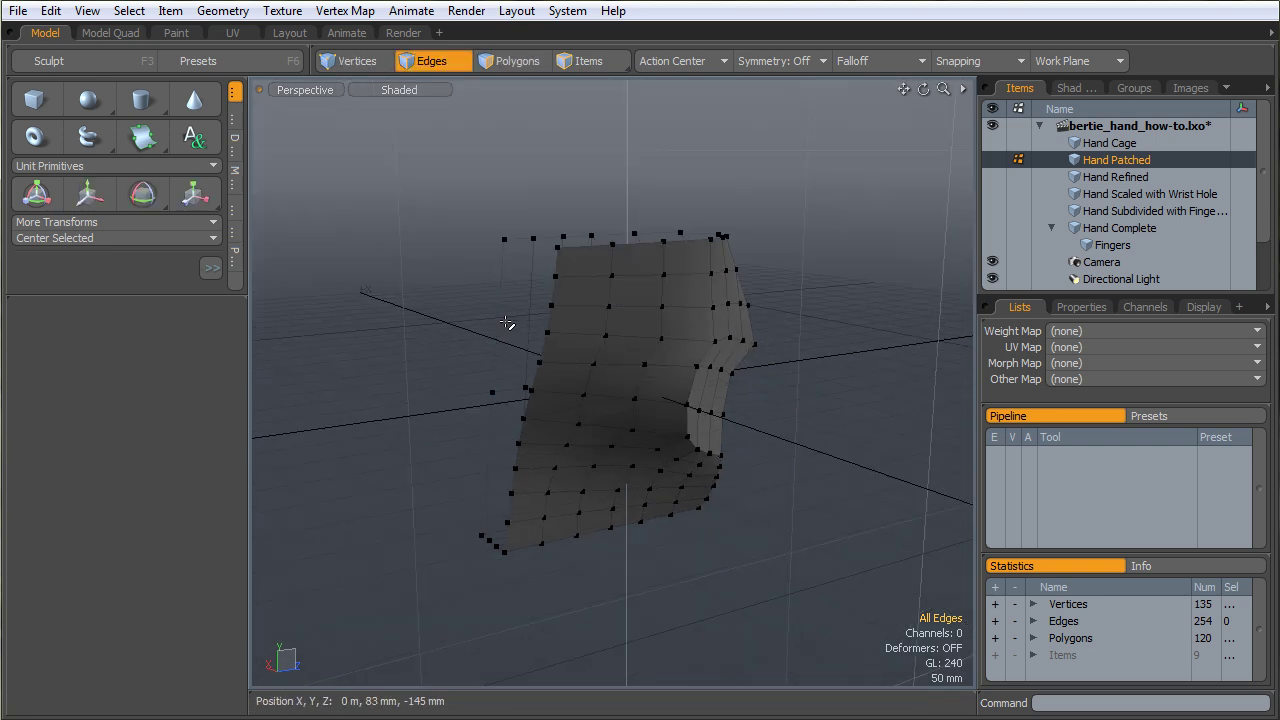
{"action": "left_click", "coordinate": [485, 436], "text": "shift"}
{"action": "left_click_drag", "start_coordinate": [457, 403], "coordinate": [525, 287], "text": "alt"}
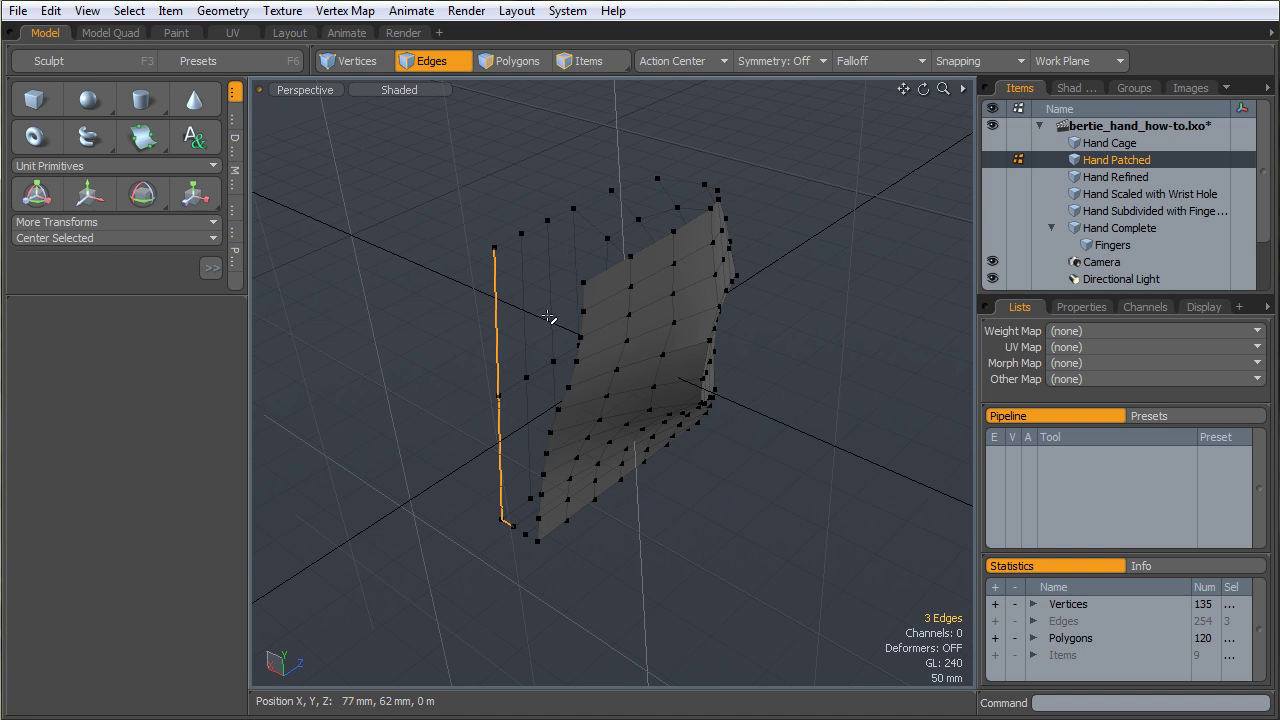
{"action": "left_click_drag", "start_coordinate": [614, 236], "coordinate": [629, 411], "text": "alt"}
{"action": "key", "text": "Escape"}
{"action": "left_click_drag", "start_coordinate": [645, 468], "coordinate": [650, 432]}
{"action": "left_click", "coordinate": [805, 351]}
{"action": "left_click_drag", "start_coordinate": [805, 351], "coordinate": [660, 356], "text": "alt"}
- In polygon mode, select the vertical strip of polygons along the narrow side of the patched hand mesh
{"action": "key", "text": "3"}
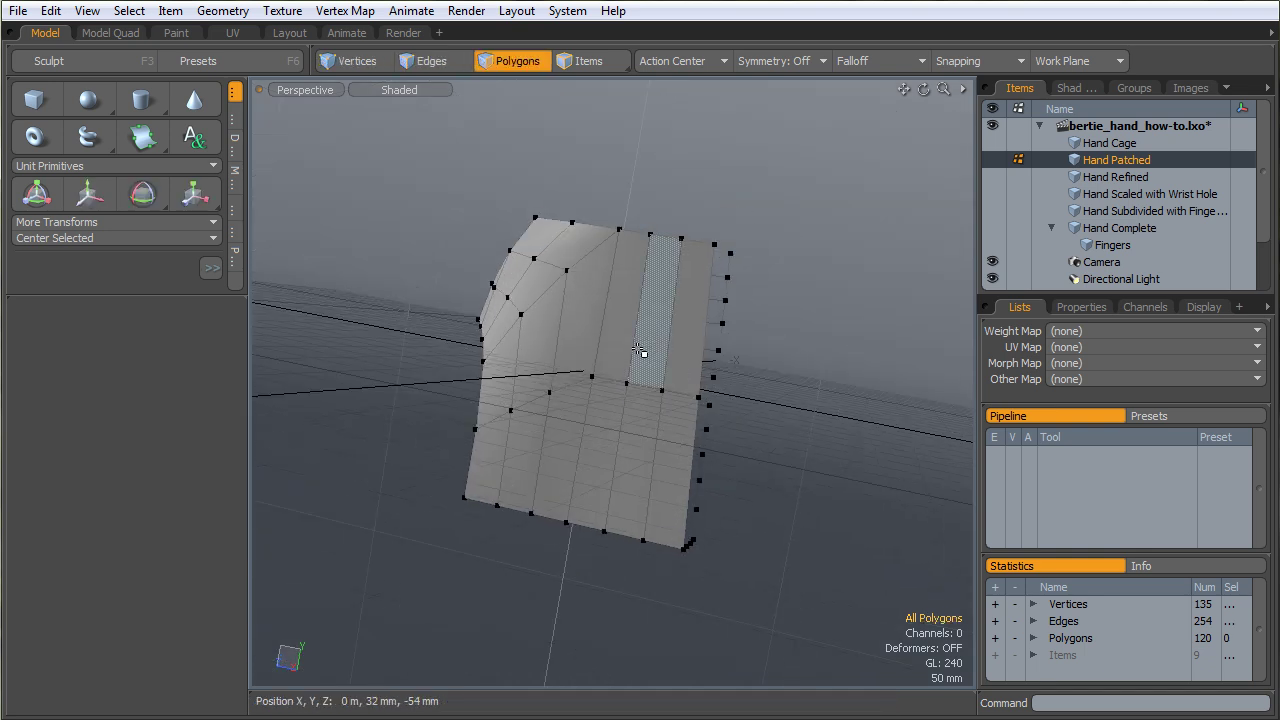
{"action": "mouse_move", "coordinate": [537, 384]}
{"action": "left_mouse_down"}
{"action": "mouse_move", "coordinate": [662, 326]}
{"action": "mouse_move", "coordinate": [514, 449]}
{"action": "mouse_move", "coordinate": [665, 428]}
{"action": "mouse_move", "coordinate": [674, 371]}
{"action": "mouse_move", "coordinate": [583, 371]}
{"action": "left_mouse_up"}
{"action": "left_click_drag", "start_coordinate": [674, 388], "coordinate": [561, 416], "text": "alt"}
{"action": "mouse_move", "coordinate": [558, 514]}
{"action": "left_mouse_down"}
{"action": "mouse_move", "coordinate": [618, 258]}
{"action": "mouse_move", "coordinate": [734, 337]}
{"action": "mouse_move", "coordinate": [588, 443]}
{"action": "mouse_move", "coordinate": [709, 330]}
{"action": "left_mouse_up"}
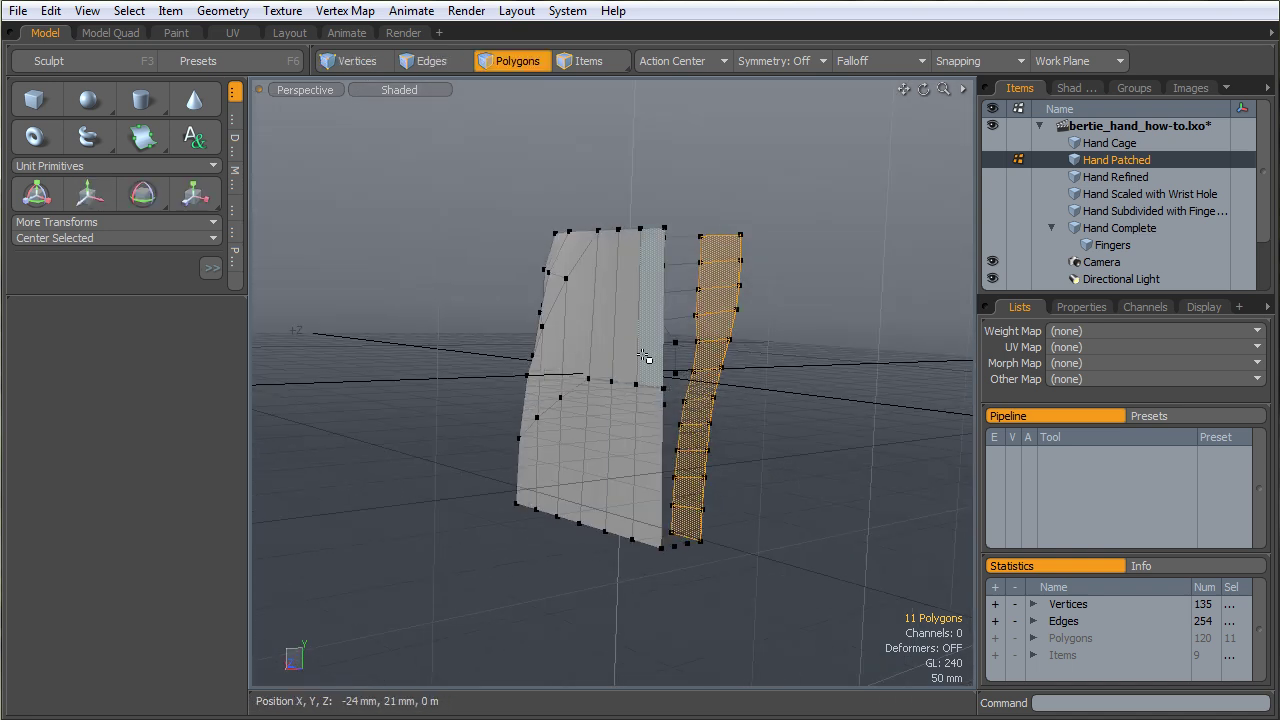
- Select the row of six tall polygons across the upper half of the mesh's broad flat side
{"action": "left_click_drag", "start_coordinate": [715, 388], "coordinate": [636, 273], "text": "alt"}
{"action": "mouse_move", "coordinate": [594, 222]}
{"action": "left_mouse_down"}
{"action": "mouse_move", "coordinate": [680, 288]}
{"action": "mouse_move", "coordinate": [680, 250]}
{"action": "mouse_move", "coordinate": [654, 191]}
{"action": "mouse_move", "coordinate": [630, 332]}
{"action": "mouse_move", "coordinate": [680, 449]}
{"action": "mouse_move", "coordinate": [680, 260]}
{"action": "left_mouse_up"}
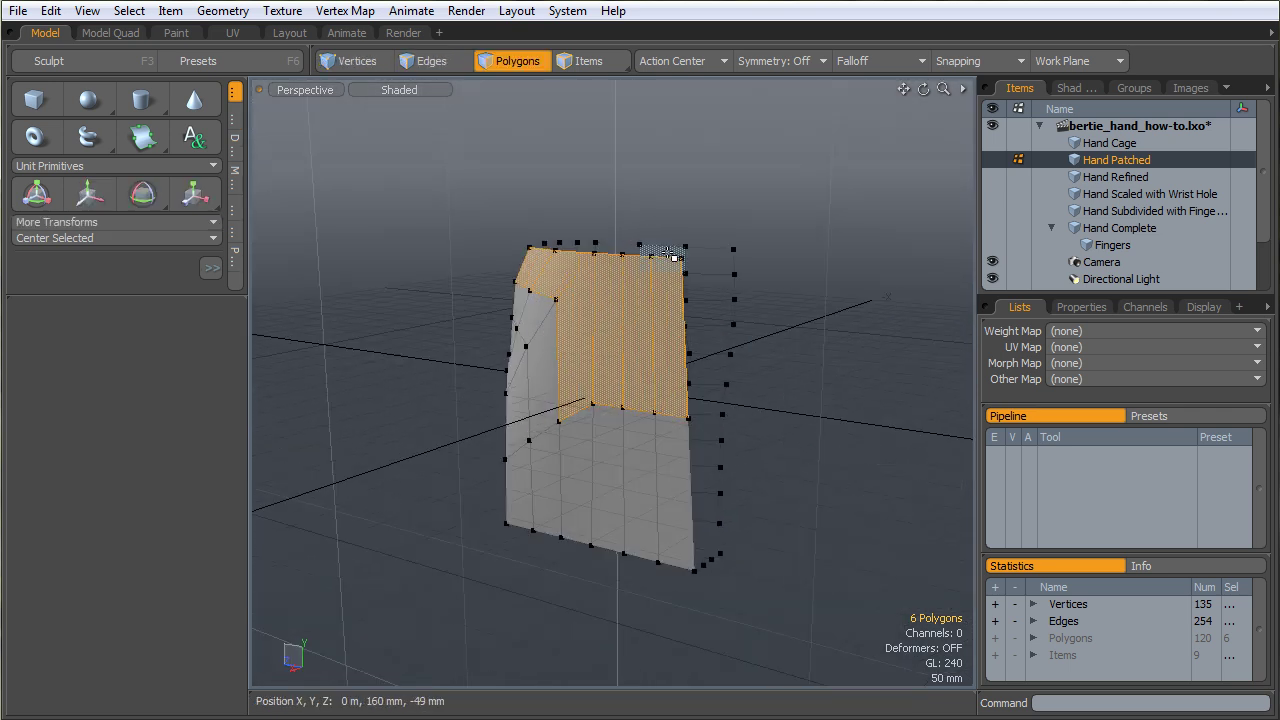
- Clear the polygon selection and examine the patched hand mesh from its broad flat side in polygon mode
{"action": "left_click_drag", "start_coordinate": [743, 449], "coordinate": [640, 457], "text": "alt"}
{"action": "left_click", "coordinate": [797, 229]}
{"action": "left_click_drag", "start_coordinate": [757, 413], "coordinate": [809, 383], "text": "alt"}
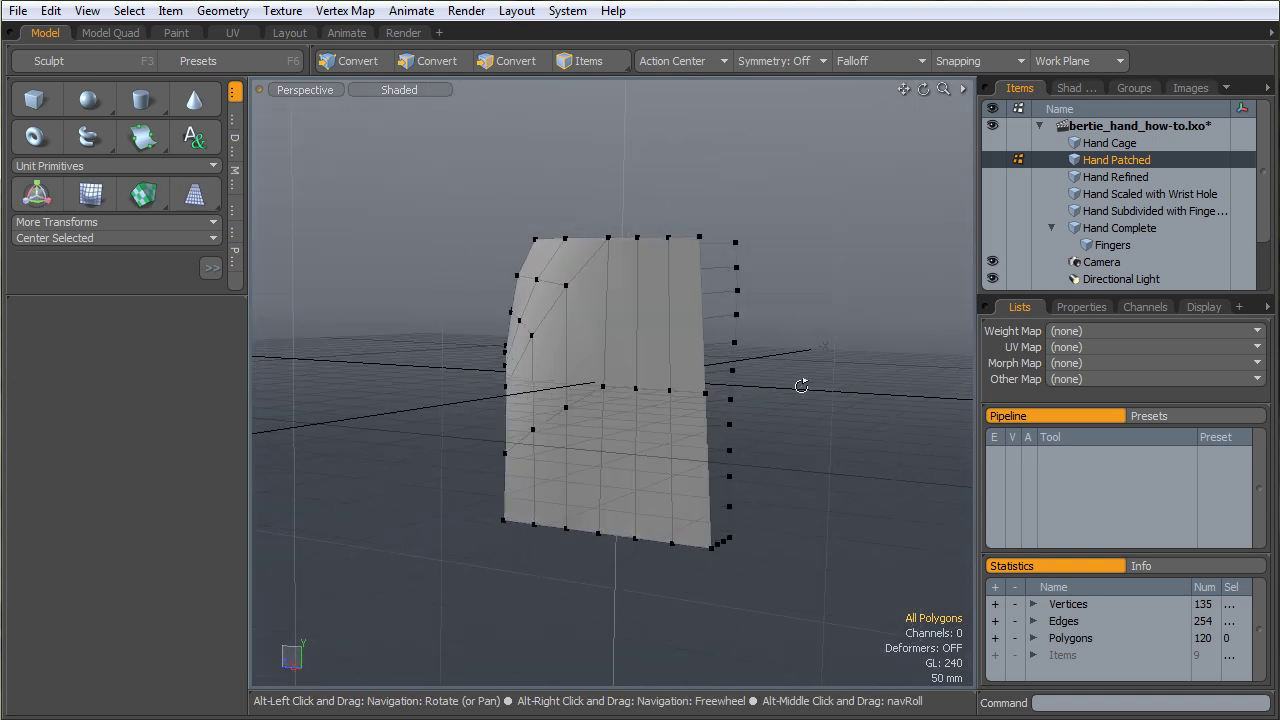
{"action": "key", "text": "3"}
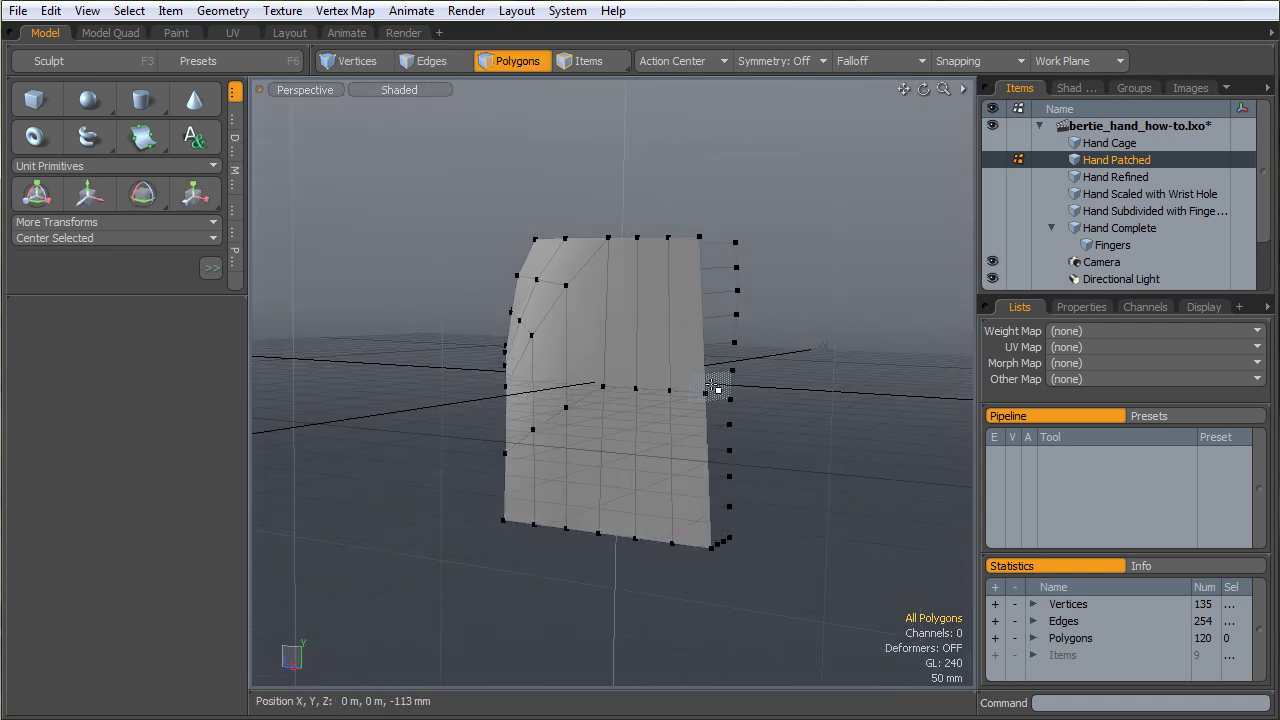
{"action": "left_click_drag", "start_coordinate": [720, 362], "coordinate": [714, 371], "text": "alt"}
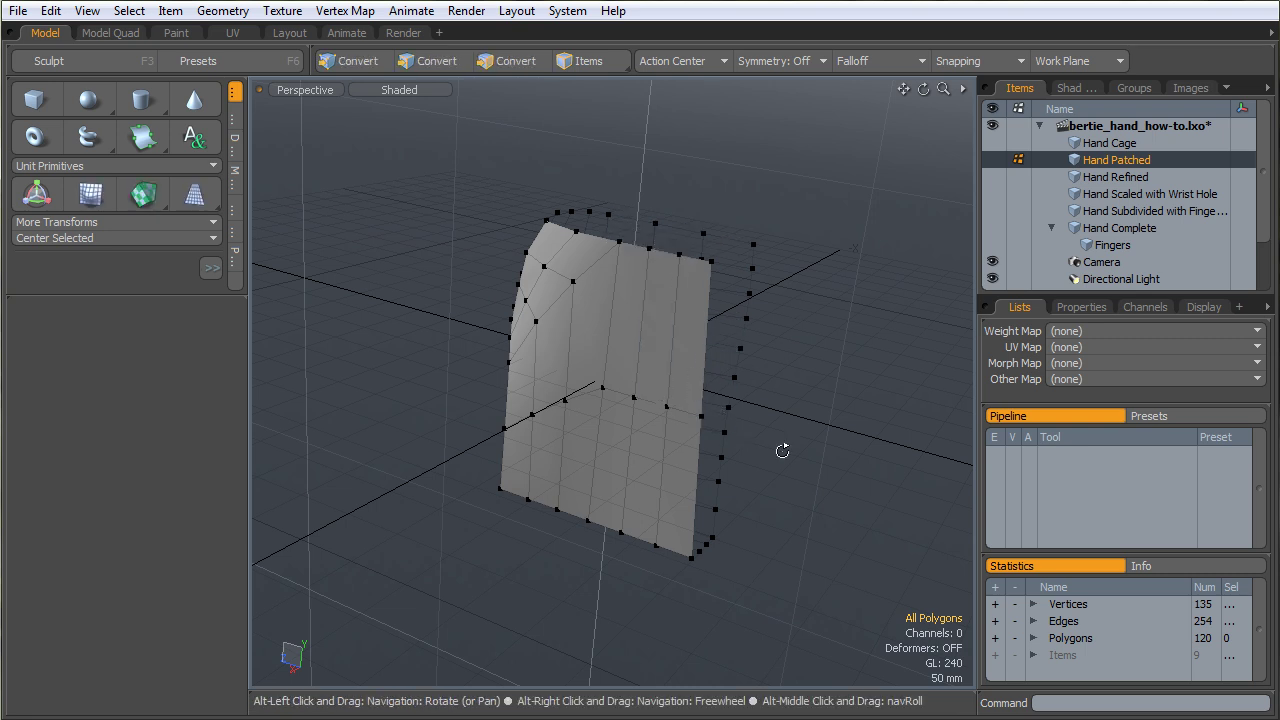
{"action": "left_click_drag", "start_coordinate": [736, 424], "coordinate": [747, 454], "text": "alt"}
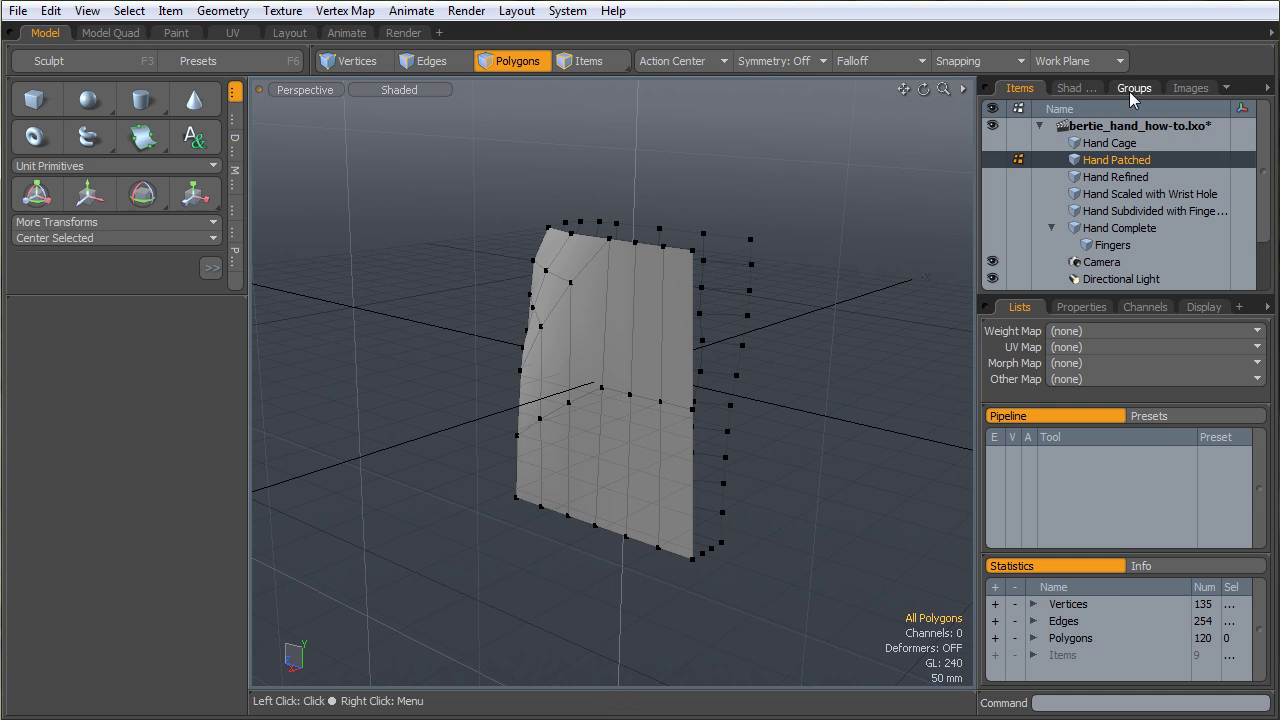
- Preview the hand_side reference image to study the hand's shape, close it, and return to the item list
{"action": "left_click", "coordinate": [1191, 88]}
{"action": "double_click", "coordinate": [1052, 153]}
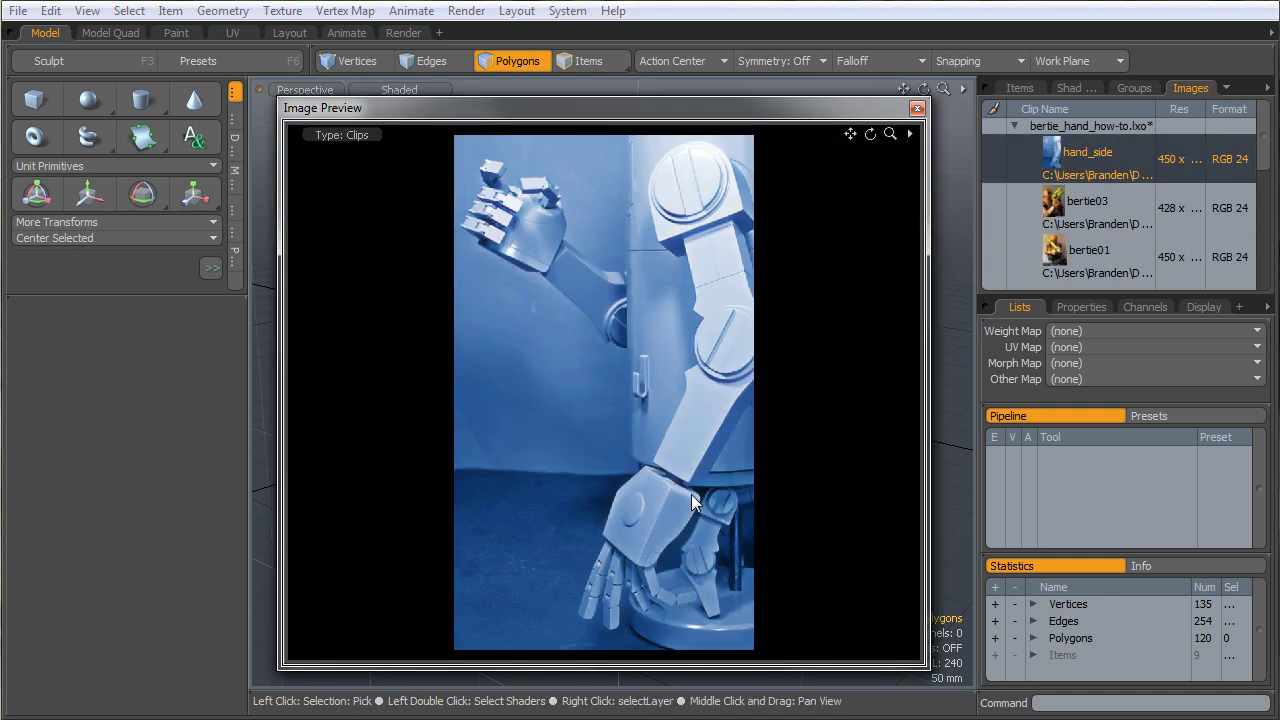
{"action": "left_click", "coordinate": [917, 110]}
{"action": "left_click_drag", "start_coordinate": [669, 423], "coordinate": [790, 384], "text": "alt"}
{"action": "left_click", "coordinate": [1032, 88]}
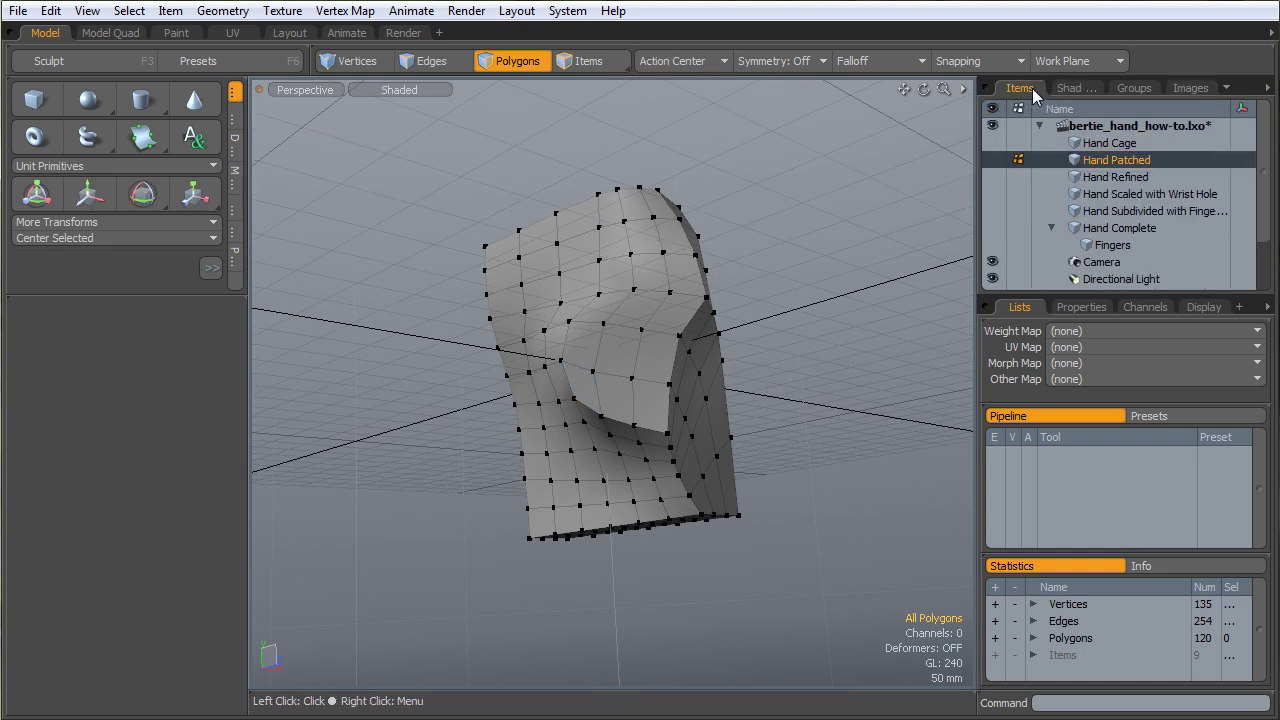
- Switch to the Hand Refined mesh and select the single large polygon covering its narrow side
{"action": "left_click", "coordinate": [1102, 178]}
{"action": "scroll", "coordinate": [750, 285], "scroll_direction": "up", "scroll_amount": 3}
{"action": "left_click_drag", "start_coordinate": [760, 275], "coordinate": [644, 410], "text": "alt"}
{"action": "scroll", "coordinate": [648, 436], "scroll_direction": "down", "scroll_amount": 2}
{"action": "left_click_drag", "start_coordinate": [602, 484], "coordinate": [720, 386], "text": "alt"}
{"action": "left_click_drag", "start_coordinate": [714, 466], "coordinate": [657, 434], "text": "alt"}
{"action": "key", "text": "alt"}
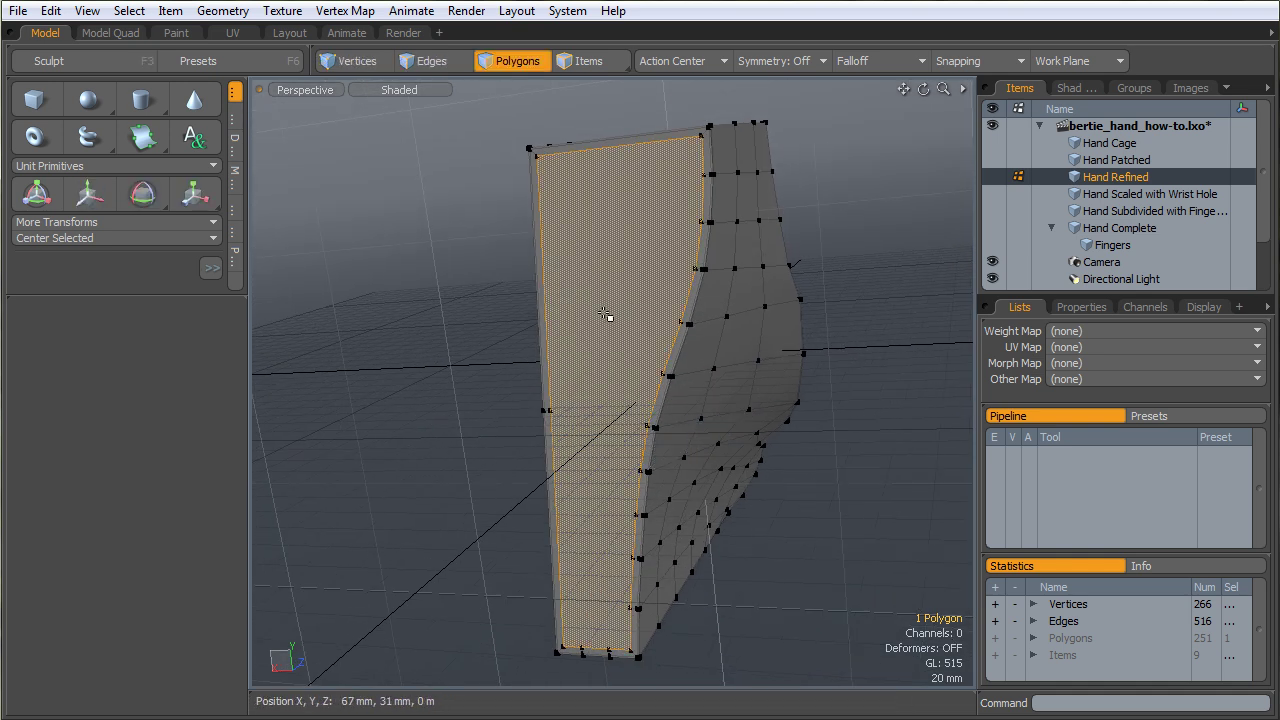
- Clear the polygon selection and examine the corner between the refined mesh's broad and narrow sides
{"action": "left_click_drag", "start_coordinate": [617, 277], "coordinate": [700, 286], "text": "alt"}
{"action": "left_click", "coordinate": [848, 244]}
{"action": "left_click_drag", "start_coordinate": [700, 230], "coordinate": [809, 240], "text": "alt"}
{"action": "left_click_drag", "start_coordinate": [680, 270], "coordinate": [734, 466], "text": "alt"}
{"action": "left_click_drag", "start_coordinate": [708, 277], "coordinate": [737, 329], "text": "alt"}
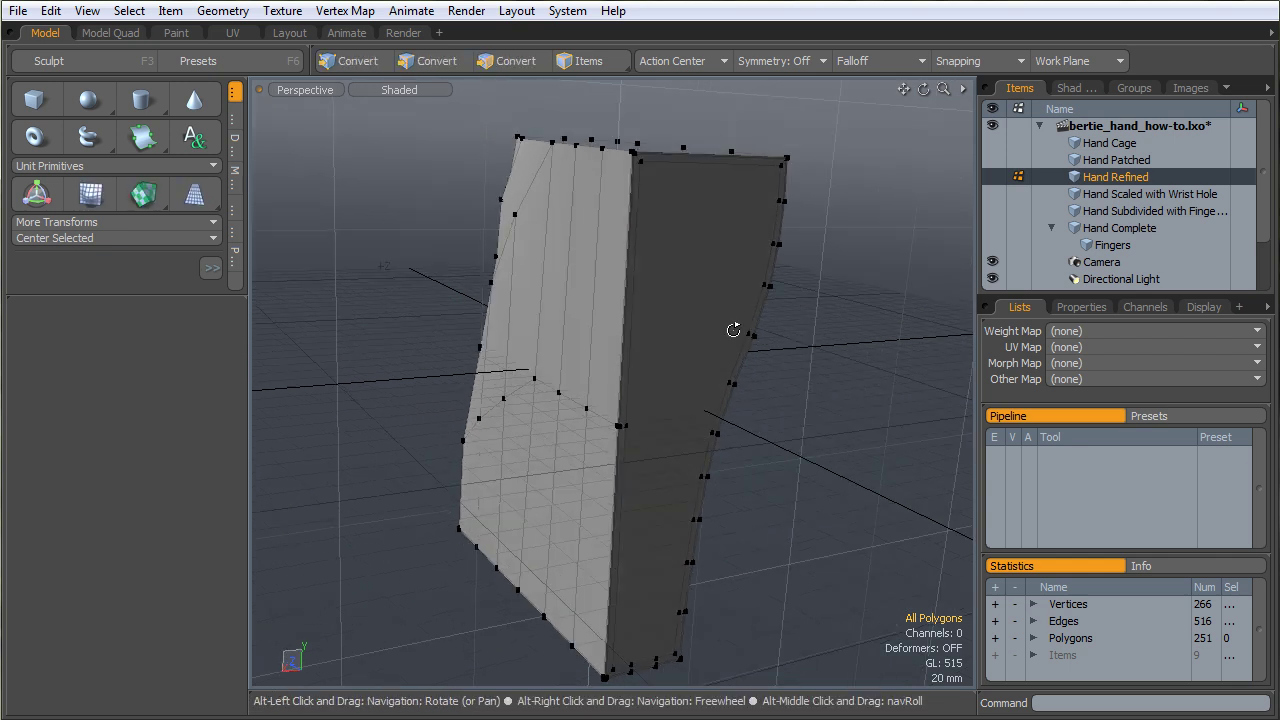
- In edge mode, select the open wrist border and the long vertical corner edge of the refined mesh
{"action": "double_click", "coordinate": [628, 246]}
{"action": "left_click_drag", "start_coordinate": [632, 190], "coordinate": [477, 497], "text": "alt"}
{"action": "left_click", "coordinate": [628, 332]}
{"action": "left_click_drag", "start_coordinate": [637, 406], "coordinate": [622, 436], "text": "alt"}
{"action": "left_click_drag", "start_coordinate": [622, 436], "coordinate": [622, 341], "text": "alt+shift"}
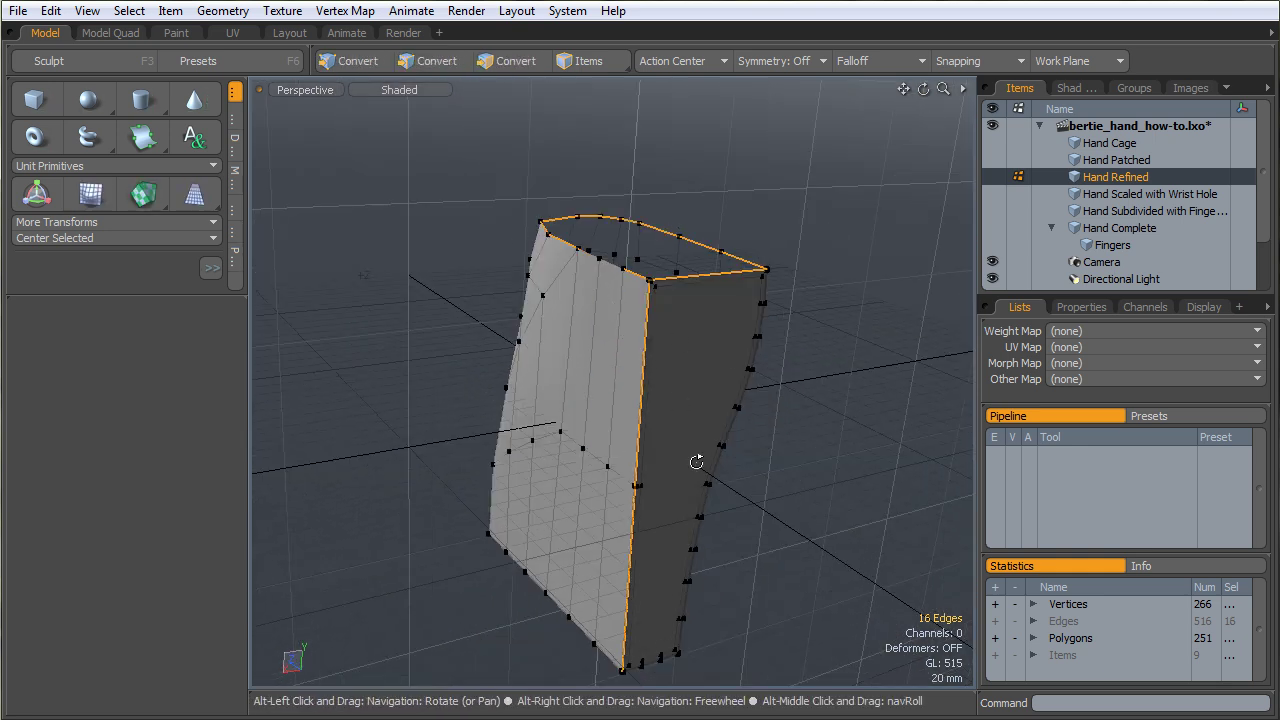
{"action": "left_click_drag", "start_coordinate": [690, 452], "coordinate": [676, 348], "text": "alt"}
- Inspect the refined mesh's lower corner up close, and in polygon mode select the large narrow-side polygon and clear the selection
{"action": "left_click_drag", "start_coordinate": [669, 406], "coordinate": [742, 390], "text": "ctrl+alt"}
{"action": "left_click_drag", "start_coordinate": [614, 571], "coordinate": [700, 520], "text": "ctrl+alt"}
{"action": "left_click_drag", "start_coordinate": [700, 520], "coordinate": [683, 337], "text": "alt+shift"}
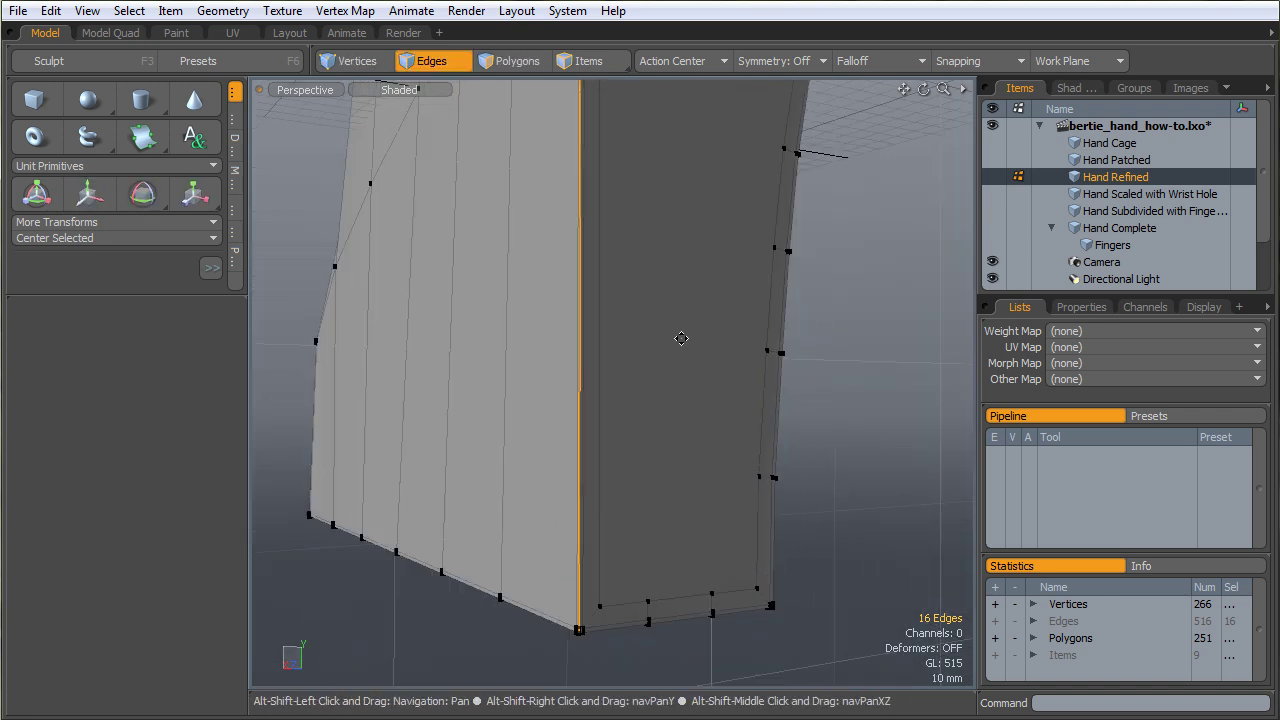
{"action": "left_click_drag", "start_coordinate": [612, 636], "coordinate": [693, 471], "text": "alt"}
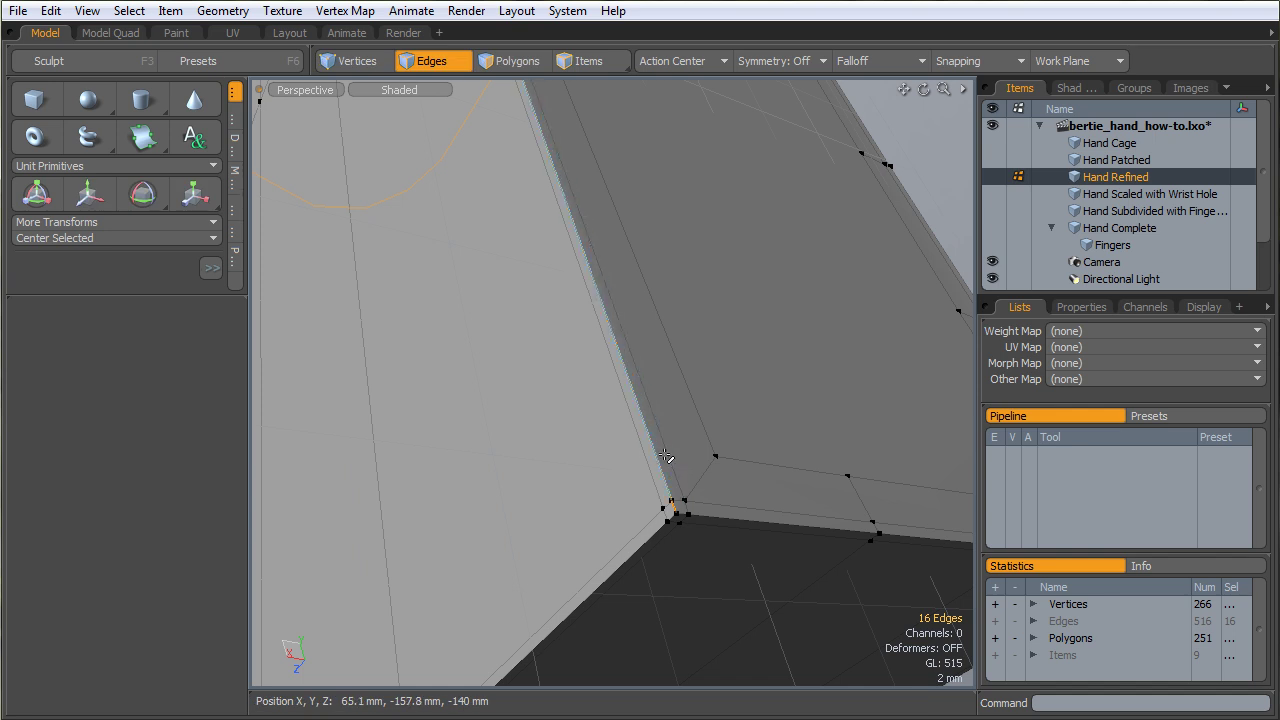
{"action": "key", "text": "3"}
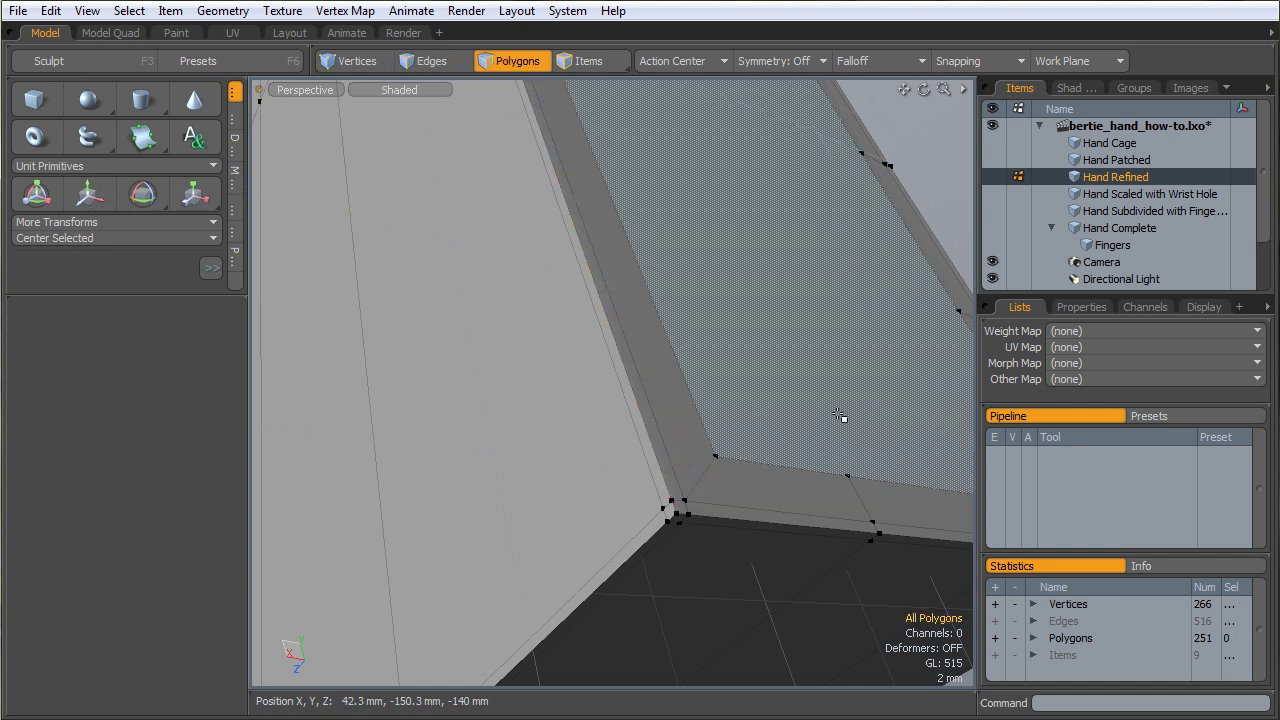
{"action": "left_click_drag", "start_coordinate": [838, 414], "coordinate": [687, 429], "text": "ctrl+alt"}
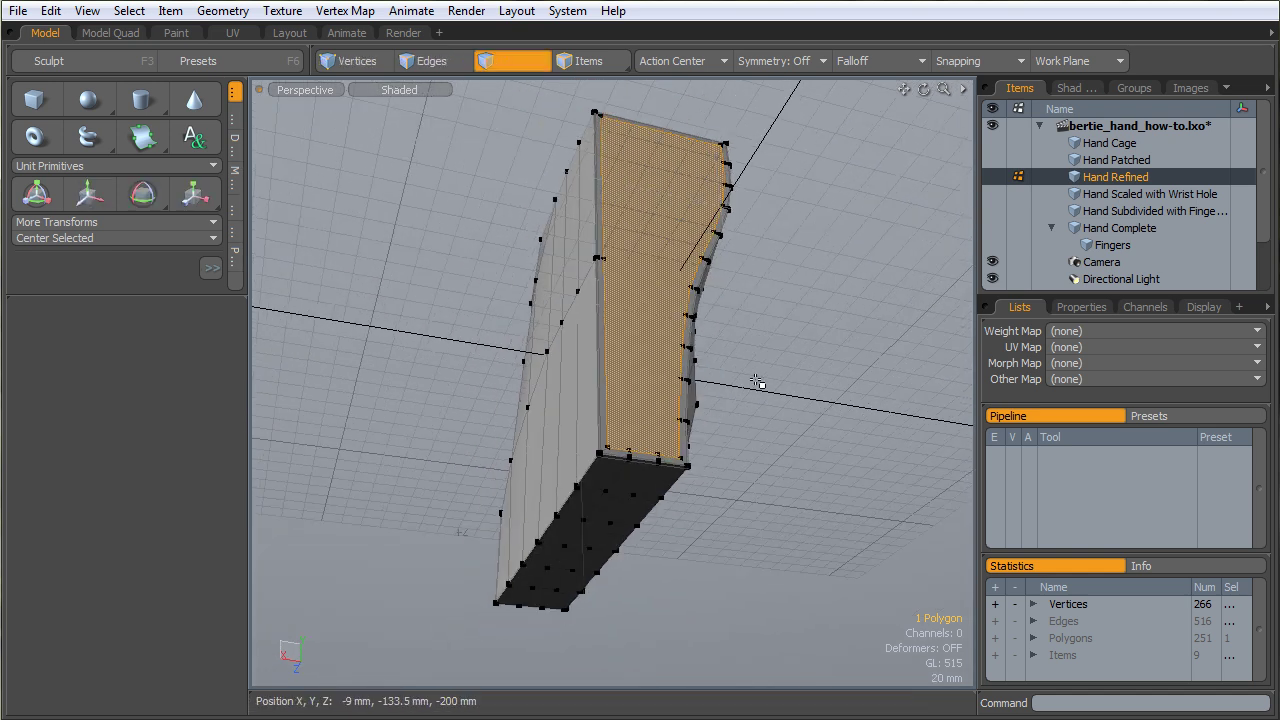
{"action": "left_click", "coordinate": [773, 390]}
- Examine the tight supporting edges around the lower corner of the refined mesh in edge mode
{"action": "left_click_drag", "start_coordinate": [773, 390], "coordinate": [737, 480], "text": "alt"}
{"action": "left_click_drag", "start_coordinate": [657, 426], "coordinate": [654, 399], "text": "alt+shift"}
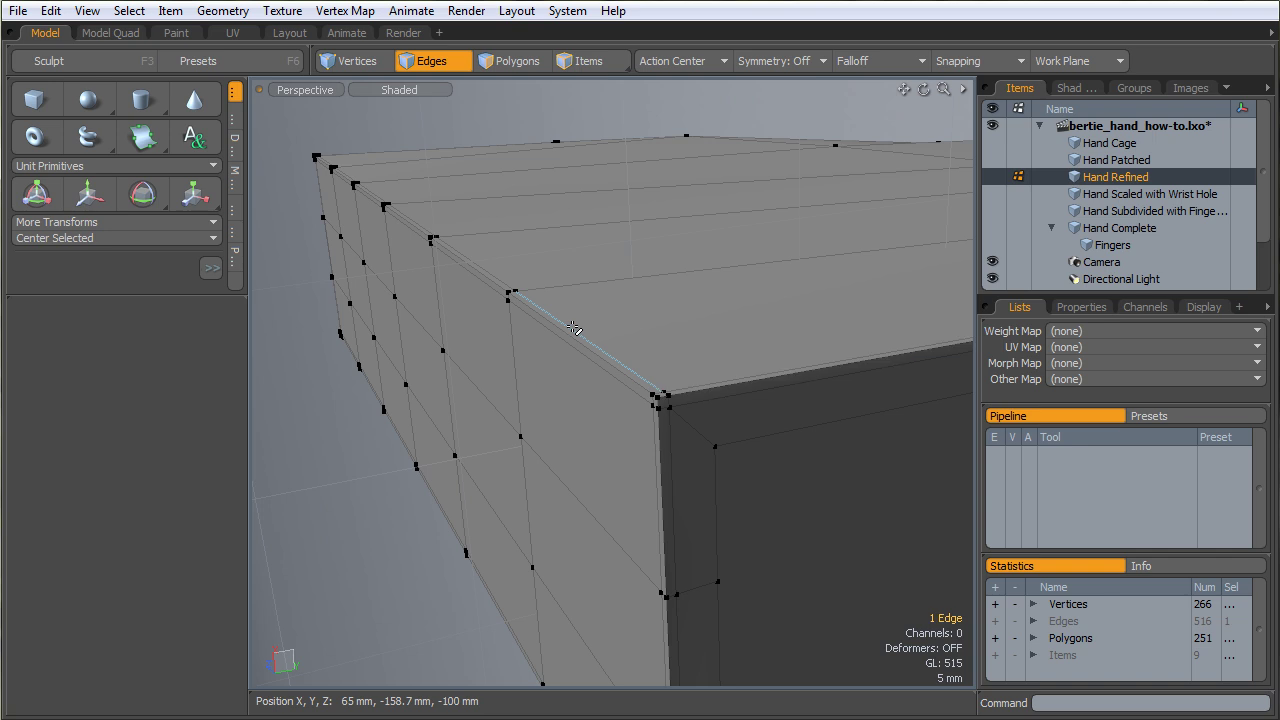
{"action": "left_click_drag", "start_coordinate": [573, 328], "coordinate": [673, 515], "text": "alt"}
{"action": "left_click_drag", "start_coordinate": [665, 440], "coordinate": [913, 435], "text": "alt"}
{"action": "left_click_drag", "start_coordinate": [757, 428], "coordinate": [700, 410], "text": "ctrl+alt"}
- Switch to the Hand Patched mesh to compare it, and return to Hand Refined
{"action": "left_click", "coordinate": [1115, 168]}
{"action": "left_click_drag", "start_coordinate": [677, 351], "coordinate": [686, 414], "text": "alt"}
{"action": "left_click", "coordinate": [1110, 177]}
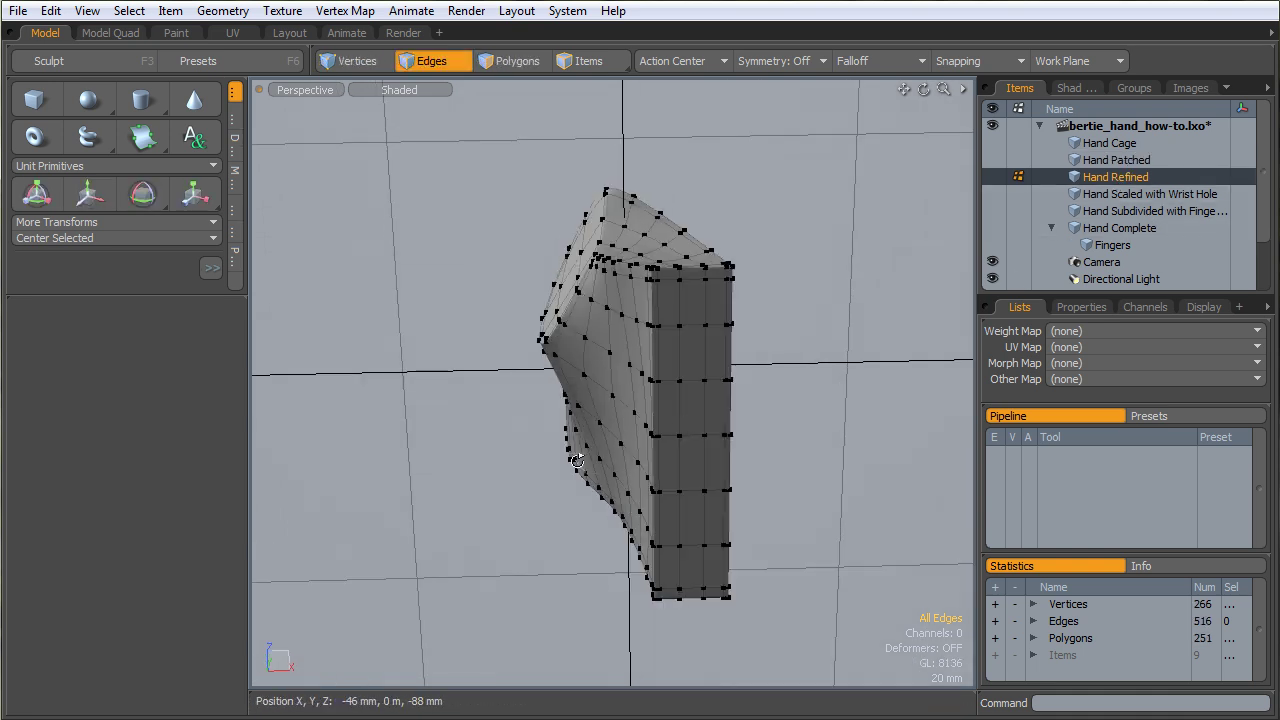
- Hide the vertex markers in the viewport and view the thumb base of the subdivided Hand Refined mesh up close
{"action": "mouse_move", "coordinate": [577, 460]}
{"action": "left_mouse_down", "text": "alt"}
{"action": "mouse_move", "coordinate": [717, 457]}
{"action": "mouse_move", "coordinate": [757, 414]}
{"action": "mouse_move", "coordinate": [660, 450]}
{"action": "mouse_move", "coordinate": [669, 440]}
{"action": "mouse_move", "coordinate": [634, 423]}
{"action": "mouse_move", "coordinate": [762, 439]}
{"action": "mouse_move", "coordinate": [591, 277]}
{"action": "mouse_move", "coordinate": [543, 277]}
{"action": "mouse_move", "coordinate": [632, 425]}
{"action": "mouse_move", "coordinate": [639, 399]}
{"action": "mouse_move", "coordinate": [578, 457]}
{"action": "left_mouse_up", "text": "alt"}
{"action": "key", "text": "ctrl+space"}
{"action": "left_click", "coordinate": [758, 456]}
{"action": "key", "text": "ctrl+space"}
{"action": "left_click", "coordinate": [698, 481]}
{"action": "key", "text": "ctrl+2"}
{"action": "key", "text": "ctrl+3"}
{"action": "left_click", "coordinate": [681, 398]}
{"action": "left_click_drag", "start_coordinate": [715, 392], "coordinate": [657, 355], "text": "alt"}
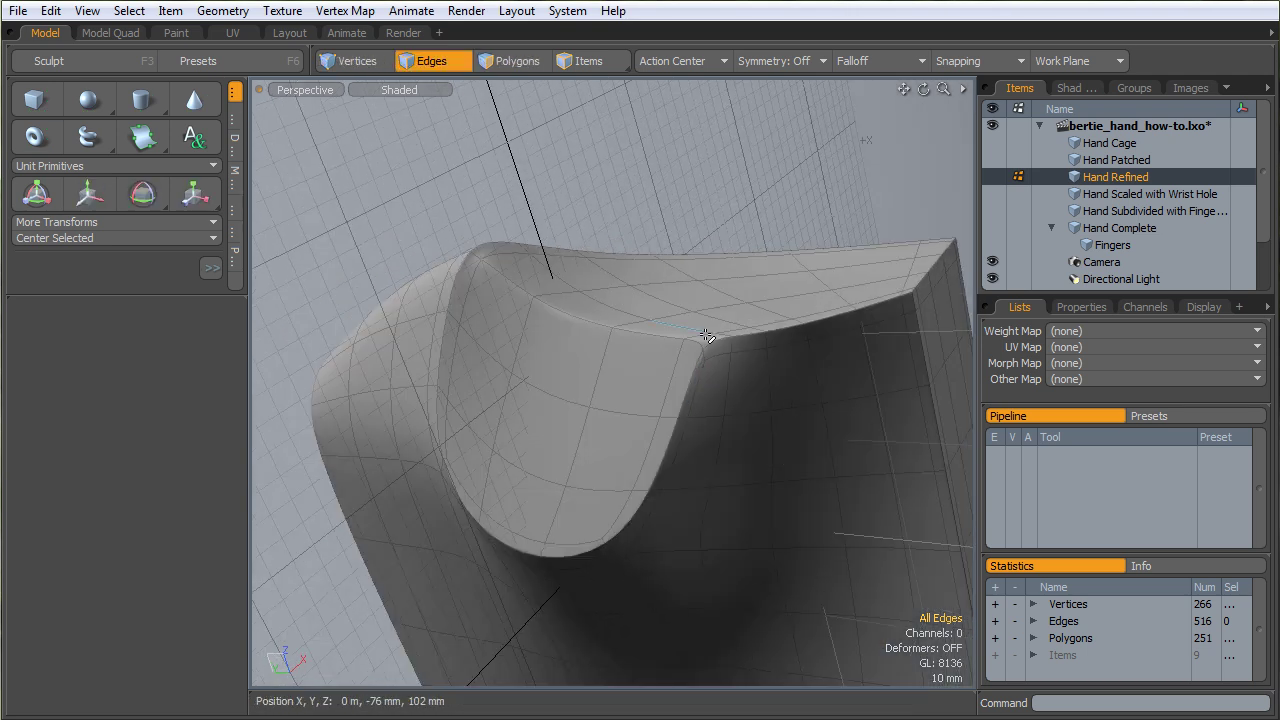
- Make the Subdivision weight map active and set the viewport shading to Vertex Map
{"action": "left_click_drag", "start_coordinate": [595, 321], "coordinate": [857, 372], "text": "alt"}
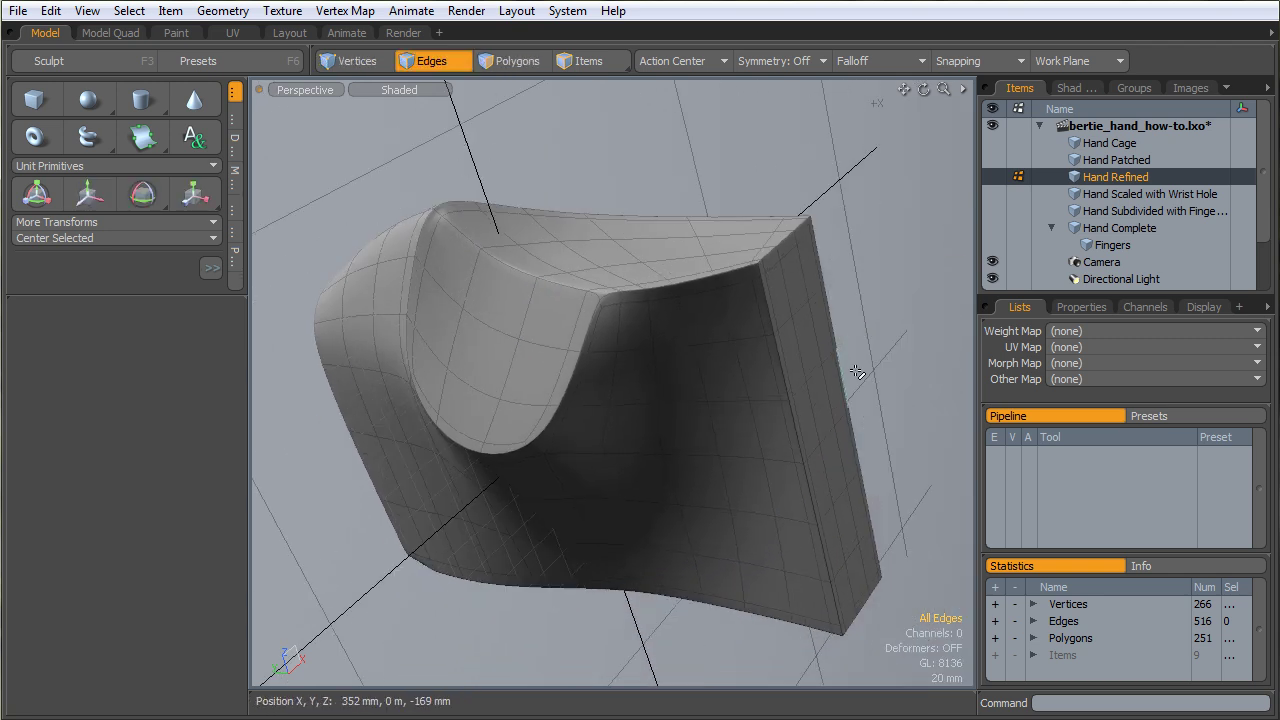
{"action": "left_click", "coordinate": [1061, 332]}
{"action": "left_click", "coordinate": [1062, 363]}
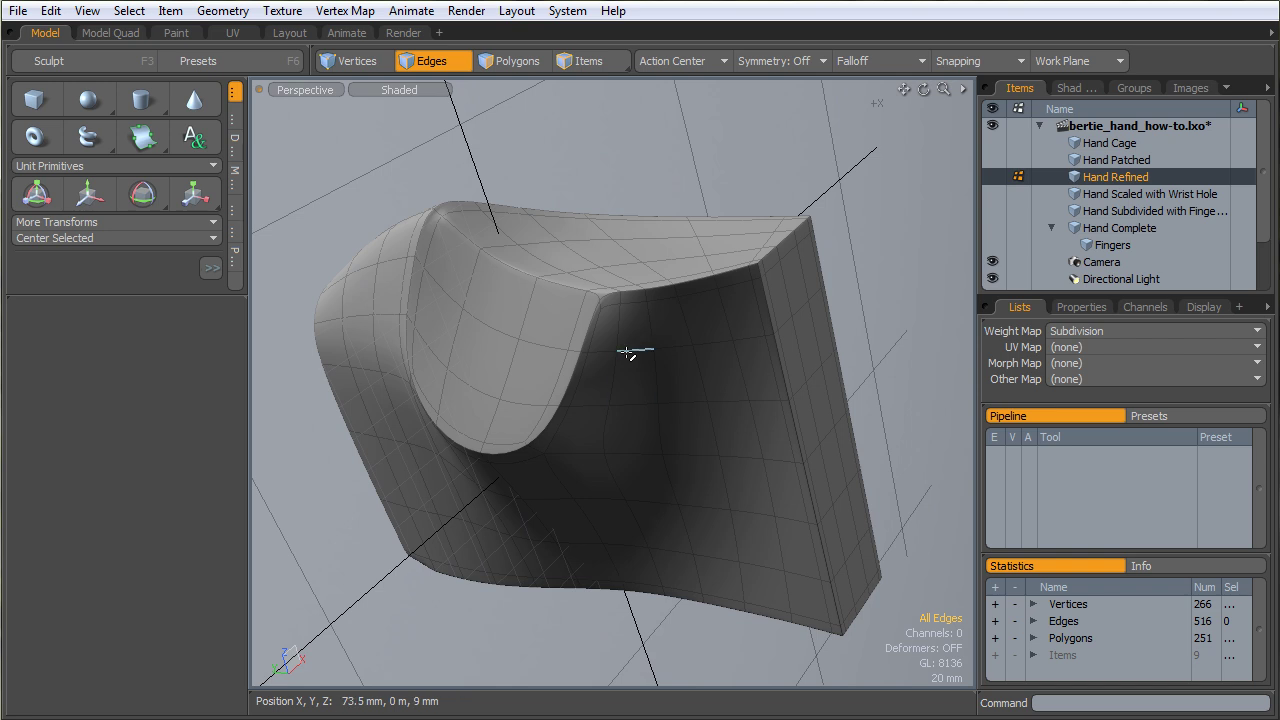
{"action": "key", "text": "ctrl+2"}
{"action": "left_click", "coordinate": [560, 355]}
- Select the four red weighted edges along the thumb base and examine them from another angle
{"action": "mouse_move", "coordinate": [569, 360]}
{"action": "left_mouse_down", "text": "alt"}
{"action": "mouse_move", "coordinate": [691, 343]}
{"action": "mouse_move", "coordinate": [659, 451]}
{"action": "left_mouse_up", "text": "alt"}
{"action": "left_click_drag", "start_coordinate": [571, 276], "coordinate": [615, 303], "text": "alt+shift"}
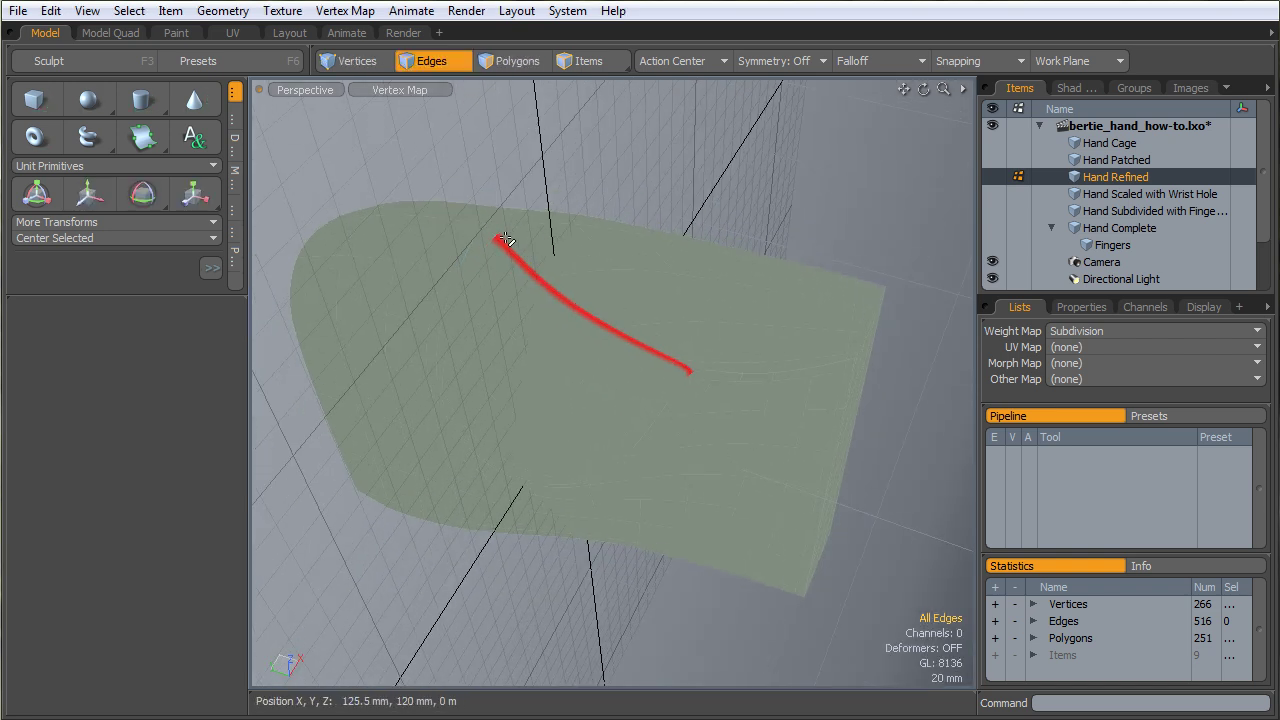
{"action": "left_click", "coordinate": [564, 294], "text": "shift"}
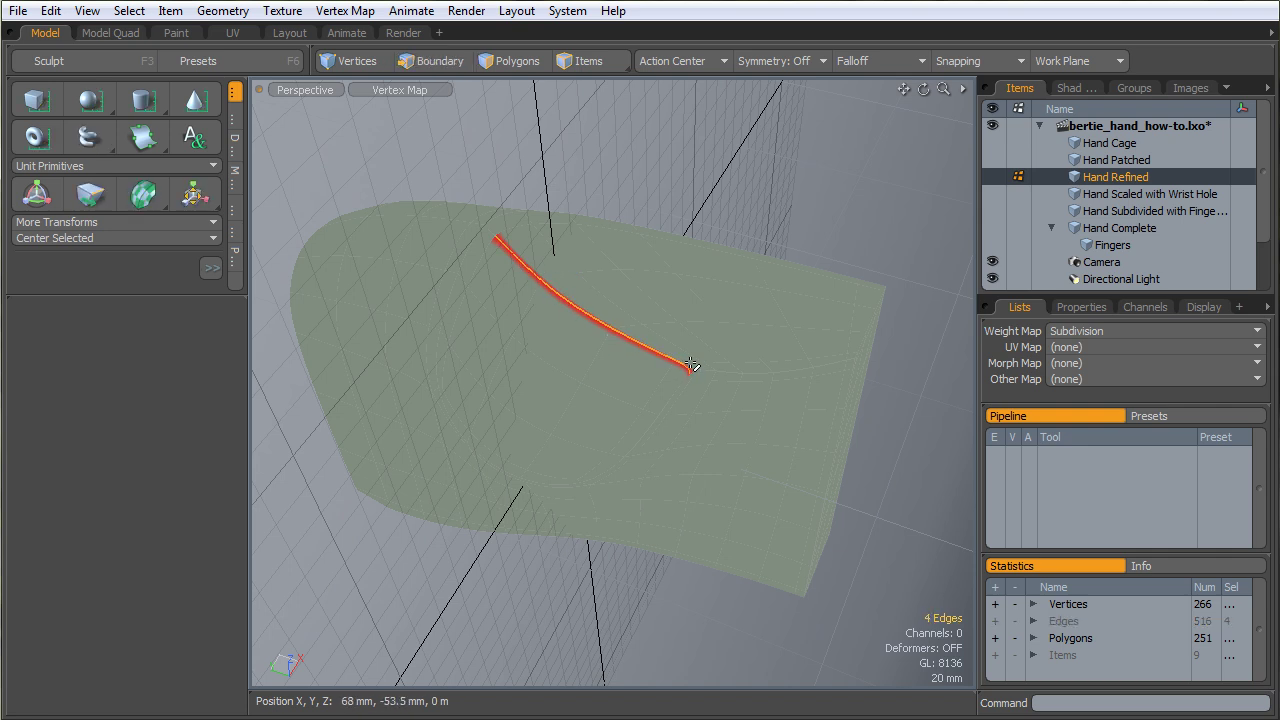
{"action": "mouse_move", "coordinate": [695, 362]}
{"action": "left_mouse_down", "text": "alt"}
{"action": "mouse_move", "coordinate": [720, 363]}
{"action": "mouse_move", "coordinate": [677, 337]}
{"action": "mouse_move", "coordinate": [651, 363]}
{"action": "mouse_move", "coordinate": [663, 401]}
{"action": "mouse_move", "coordinate": [634, 400]}
{"action": "mouse_move", "coordinate": [674, 371]}
{"action": "mouse_move", "coordinate": [627, 458]}
{"action": "mouse_move", "coordinate": [420, 466]}
{"action": "mouse_move", "coordinate": [640, 531]}
{"action": "mouse_move", "coordinate": [695, 472]}
{"action": "mouse_move", "coordinate": [654, 451]}
{"action": "mouse_move", "coordinate": [815, 413]}
{"action": "left_mouse_up", "text": "alt"}
{"action": "left_click_drag", "start_coordinate": [603, 417], "coordinate": [609, 380], "text": "alt"}
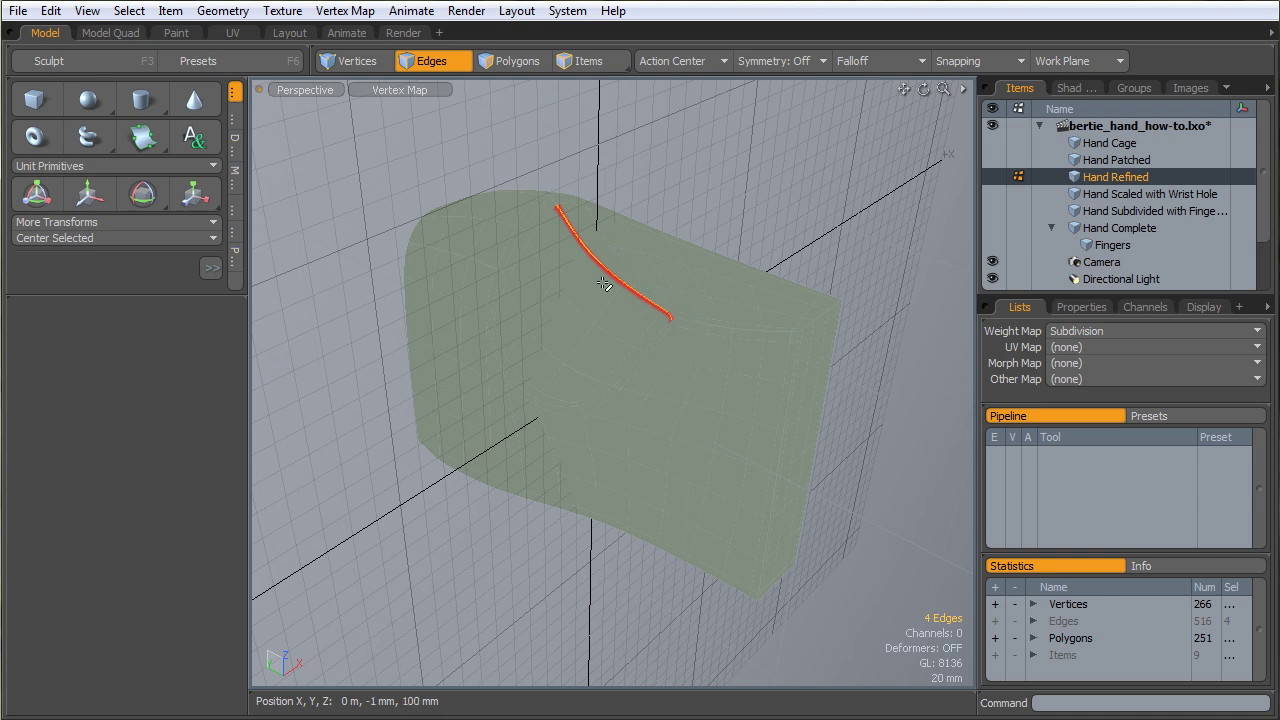
- Set the active weight map to (none) and return the viewport to Shaded display
{"action": "left_click", "coordinate": [1069, 328]}
{"action": "left_click", "coordinate": [1071, 299]}
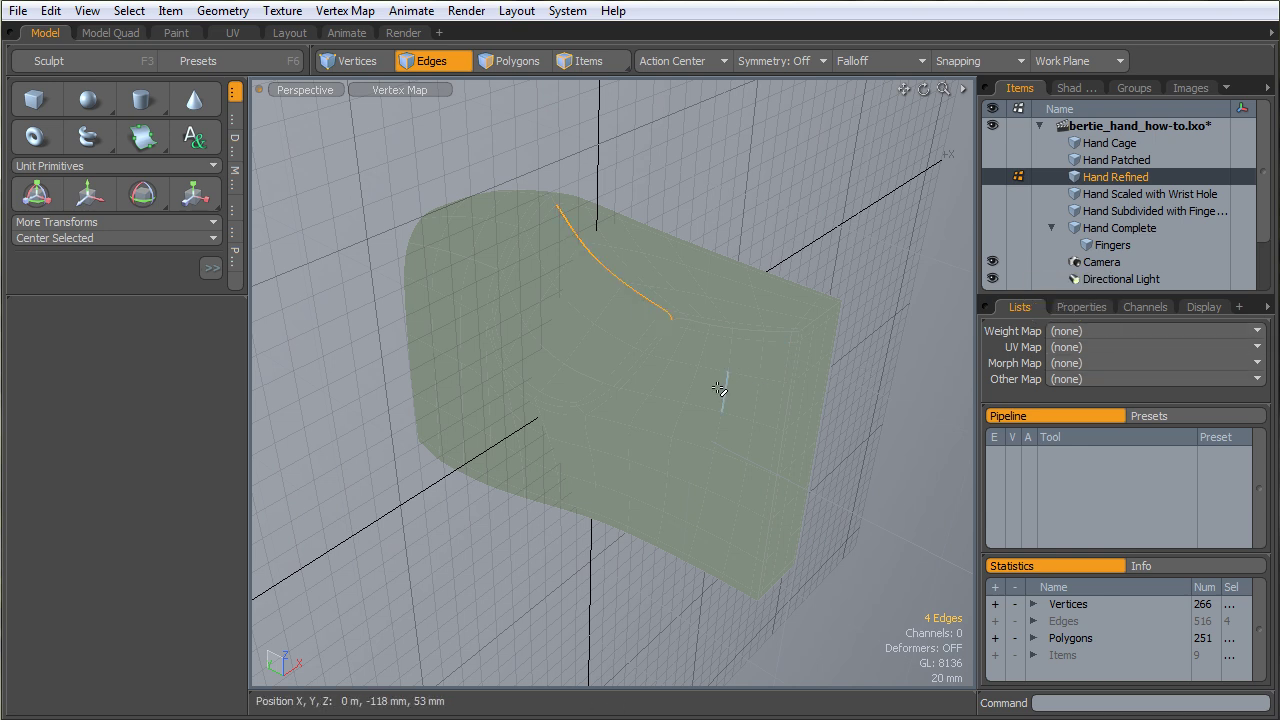
{"action": "left_click_drag", "start_coordinate": [691, 437], "coordinate": [706, 429], "text": "alt"}
{"action": "key", "text": "ctrl+2"}
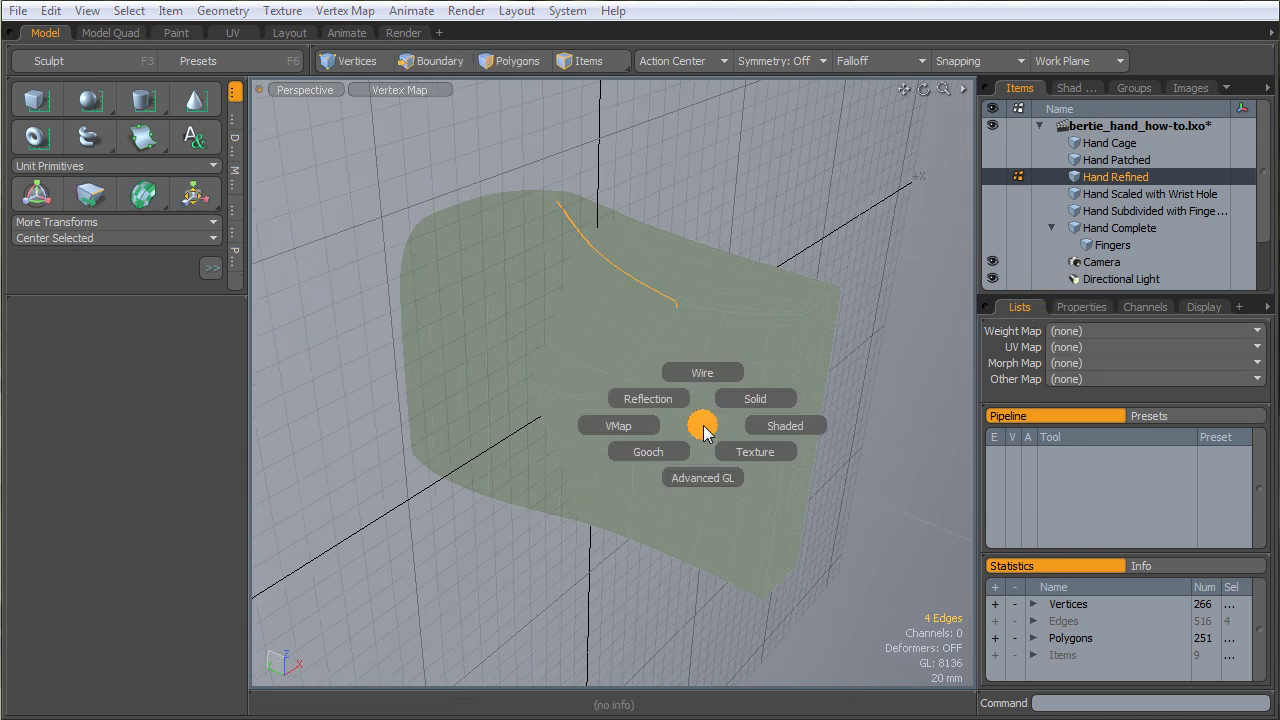
{"action": "left_click", "coordinate": [778, 418]}
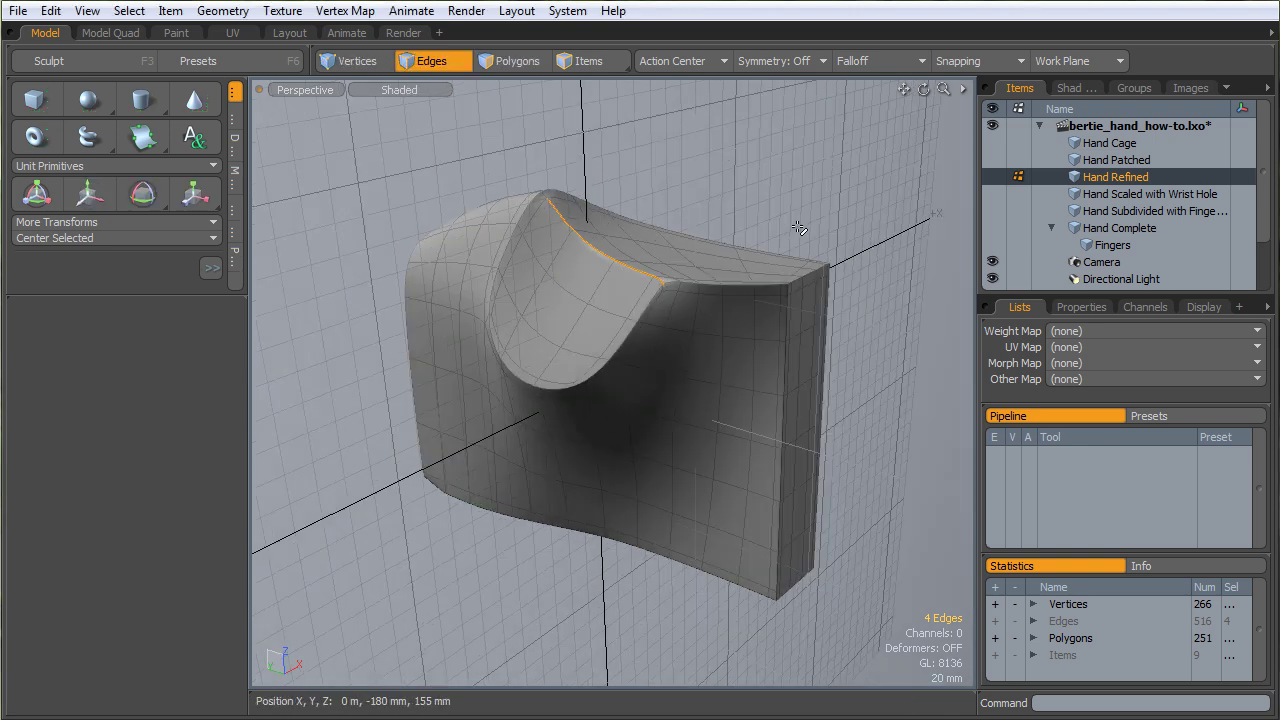
- In polygon mode, select the large narrow-side polygon of the unsubdivided mesh, clear the selection, and examine the surrounding border polygons
{"action": "left_click_drag", "start_coordinate": [740, 421], "coordinate": [671, 386], "text": "alt"}
{"action": "key", "text": "3"}
{"action": "left_click", "coordinate": [671, 386]}
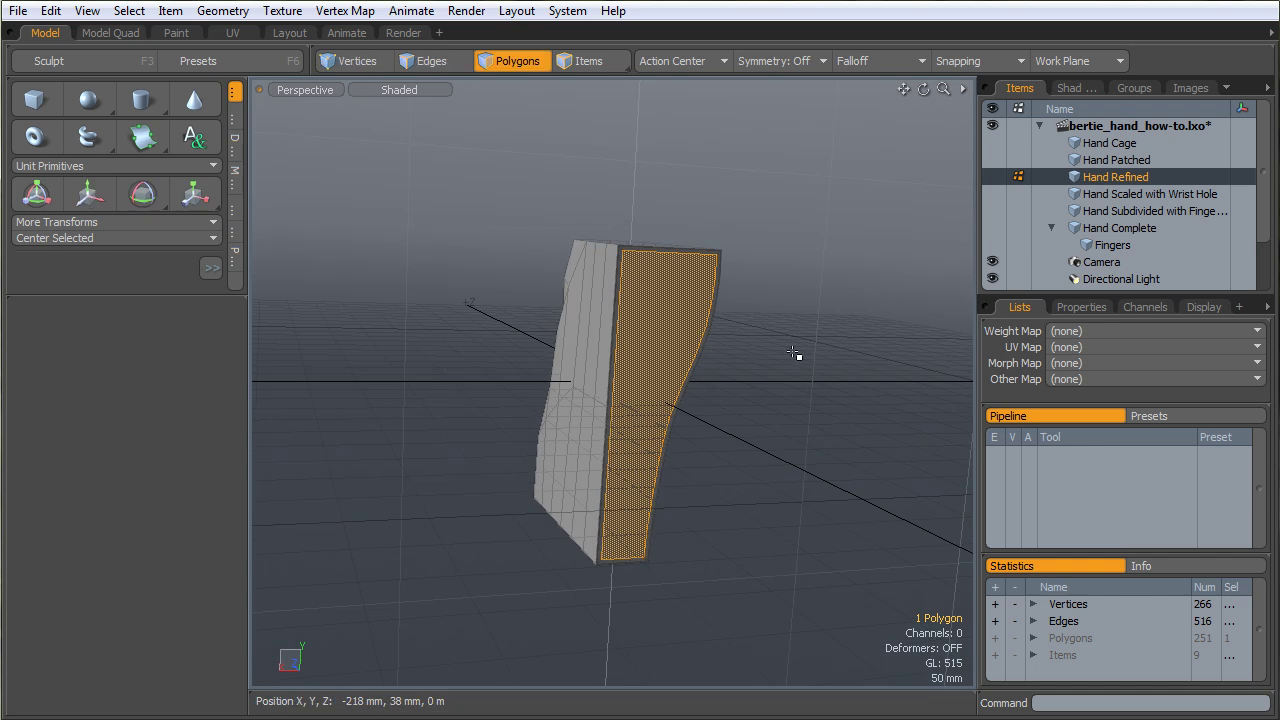
{"action": "left_click", "coordinate": [771, 277]}
{"action": "left_click_drag", "start_coordinate": [771, 277], "coordinate": [706, 414], "text": "ctrl+alt"}
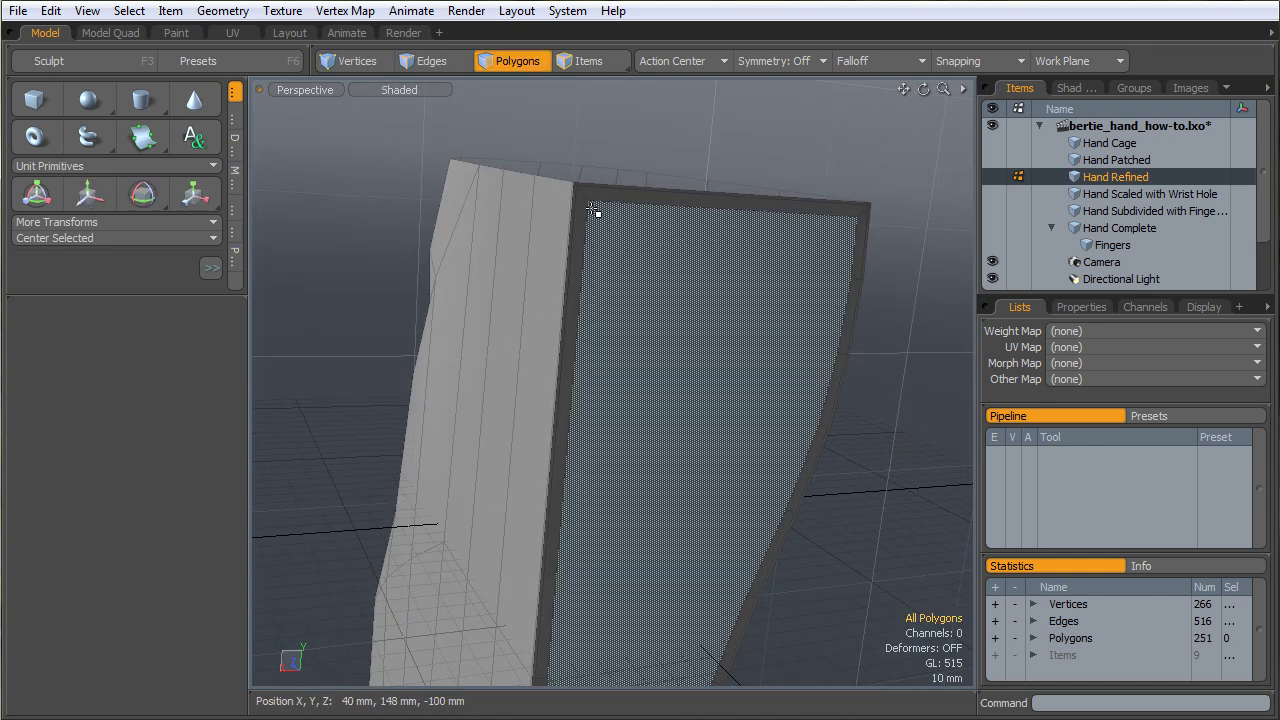
{"action": "left_click_drag", "start_coordinate": [592, 209], "coordinate": [488, 346], "text": "ctrl+alt"}
{"action": "left_click_drag", "start_coordinate": [488, 346], "coordinate": [585, 386], "text": "alt"}
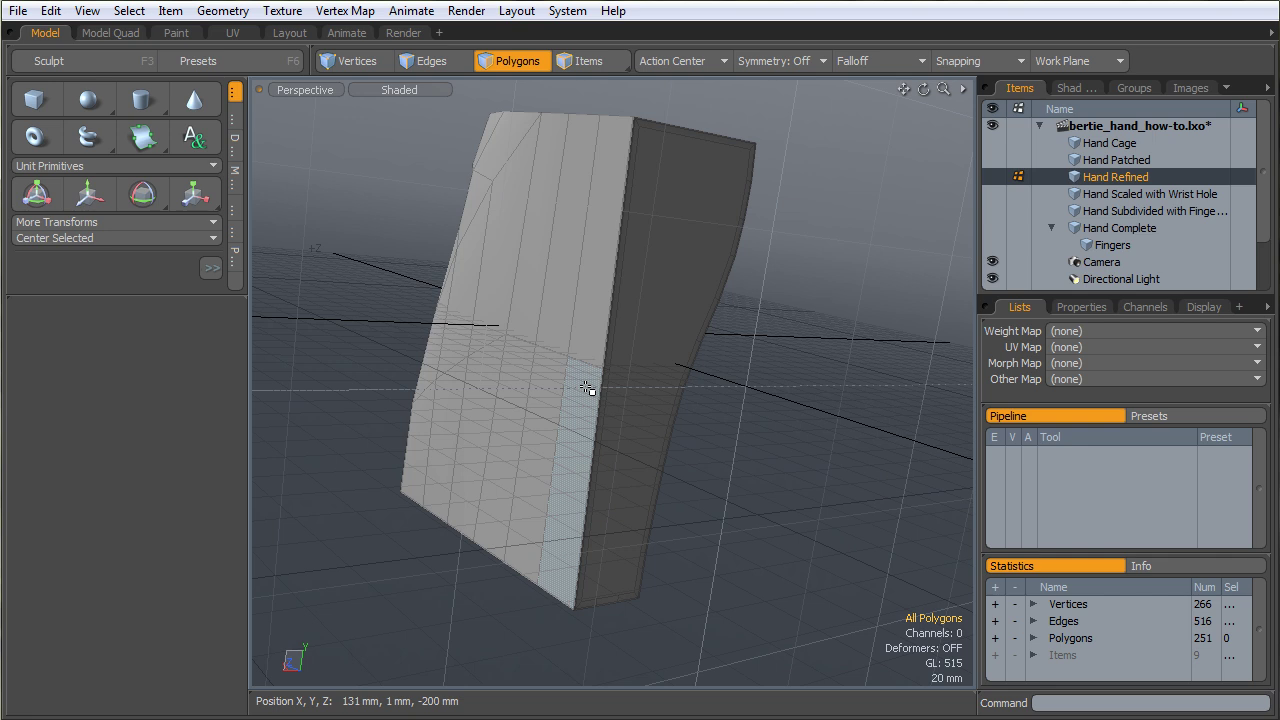
- Compare the Hand Refined and Hand Scaled with Wrist Hole meshes by alternating between them, ending on the wrist-hole version
{"action": "left_click_drag", "start_coordinate": [471, 354], "coordinate": [740, 426], "text": "alt"}
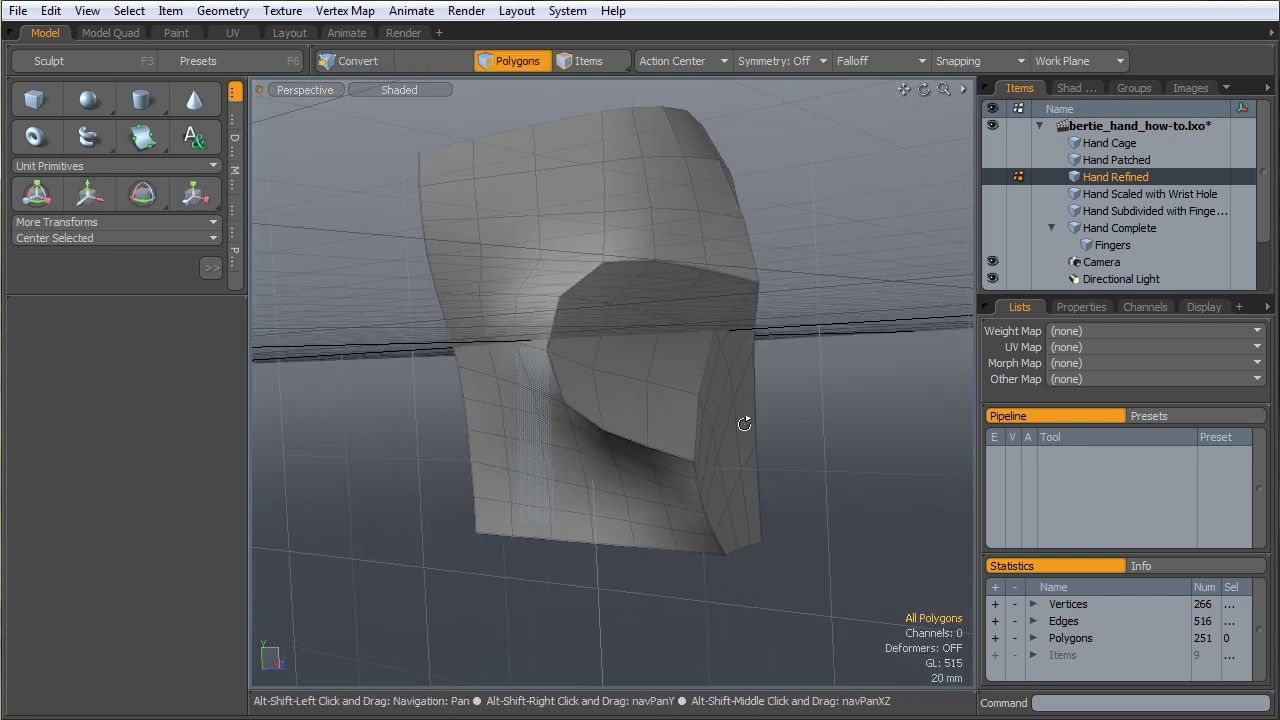
{"action": "left_click", "coordinate": [1107, 197]}
{"action": "left_click_drag", "start_coordinate": [760, 430], "coordinate": [550, 400], "text": "alt"}
{"action": "left_click", "coordinate": [1109, 177]}
{"action": "left_click", "coordinate": [1106, 192]}
{"action": "left_click", "coordinate": [1109, 176]}
{"action": "left_click", "coordinate": [1109, 192]}
{"action": "left_click", "coordinate": [1109, 176]}
{"action": "left_click", "coordinate": [1110, 189]}
- Examine the wrist hole in the scaled hand, select two polygons on its narrow side, and clear the selection
{"action": "left_click_drag", "start_coordinate": [689, 409], "coordinate": [680, 343], "text": "alt"}
{"action": "left_click_drag", "start_coordinate": [503, 551], "coordinate": [717, 487], "text": "alt"}
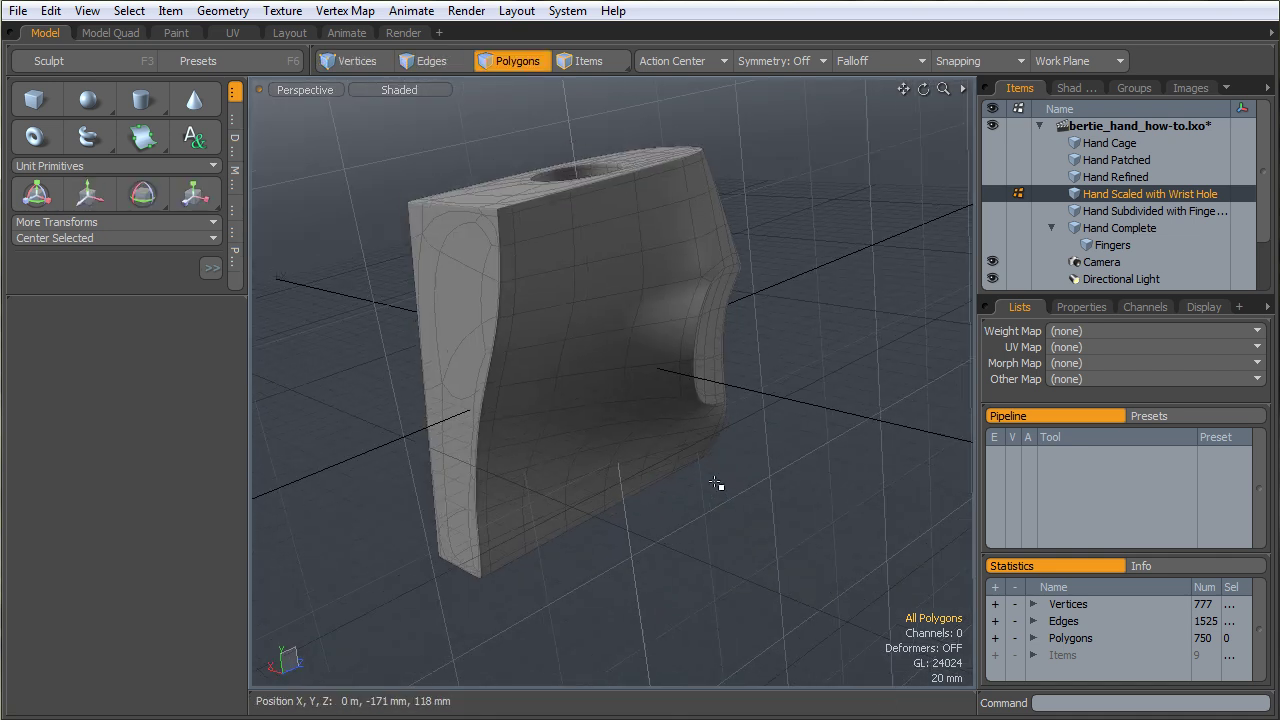
{"action": "left_click_drag", "start_coordinate": [677, 291], "coordinate": [723, 457], "text": "alt"}
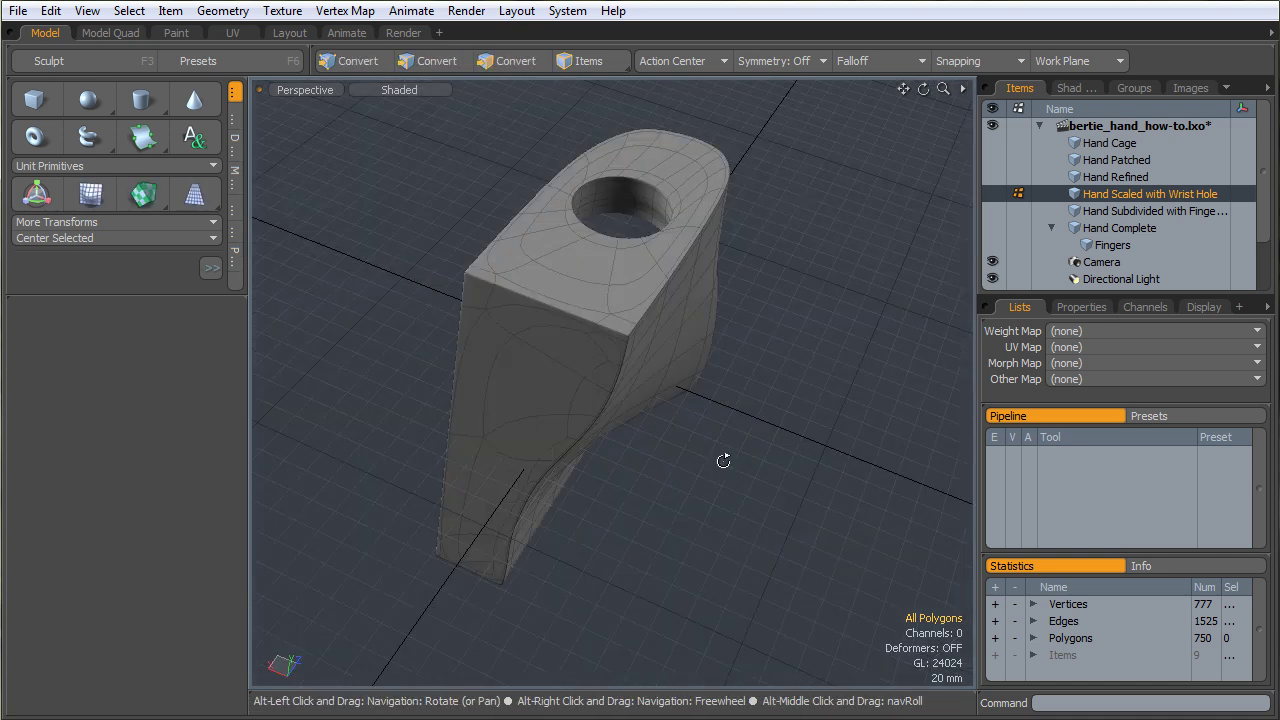
{"action": "left_click", "coordinate": [507, 424]}
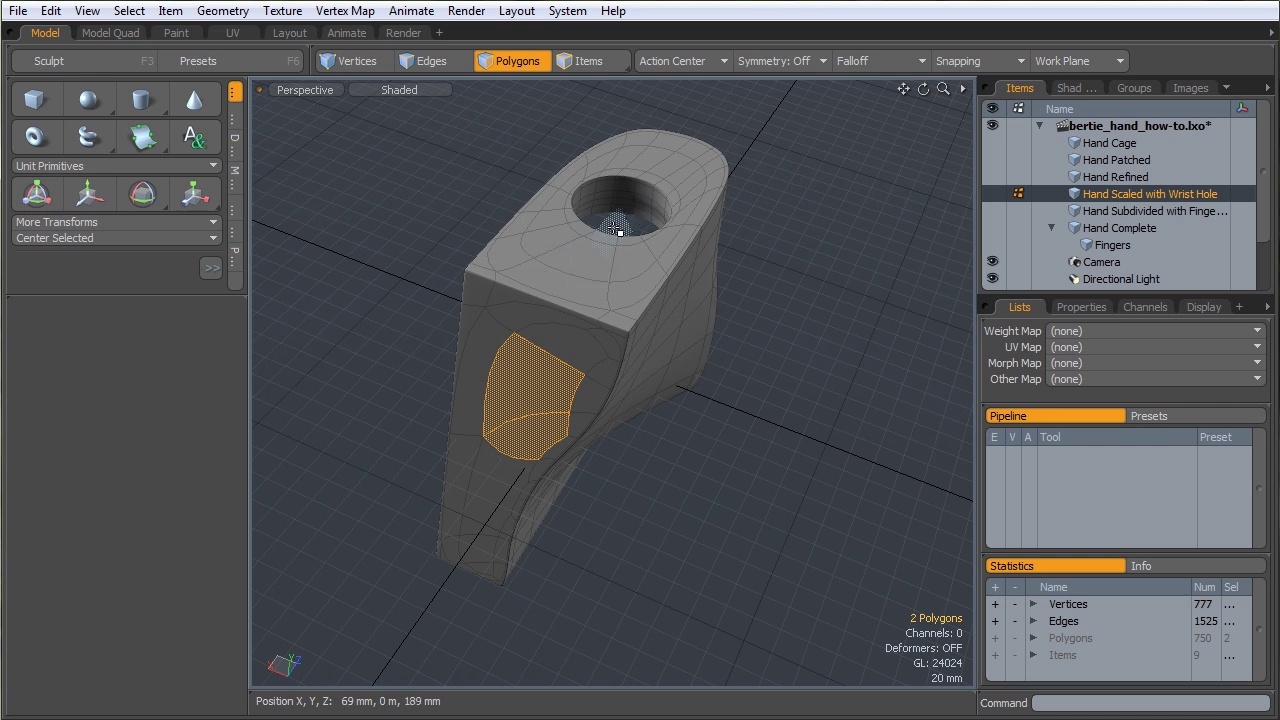
{"action": "left_click_drag", "start_coordinate": [650, 268], "coordinate": [784, 586], "text": "alt"}
{"action": "left_click", "coordinate": [758, 442]}
{"action": "left_click_drag", "start_coordinate": [758, 442], "coordinate": [722, 516], "text": "alt"}
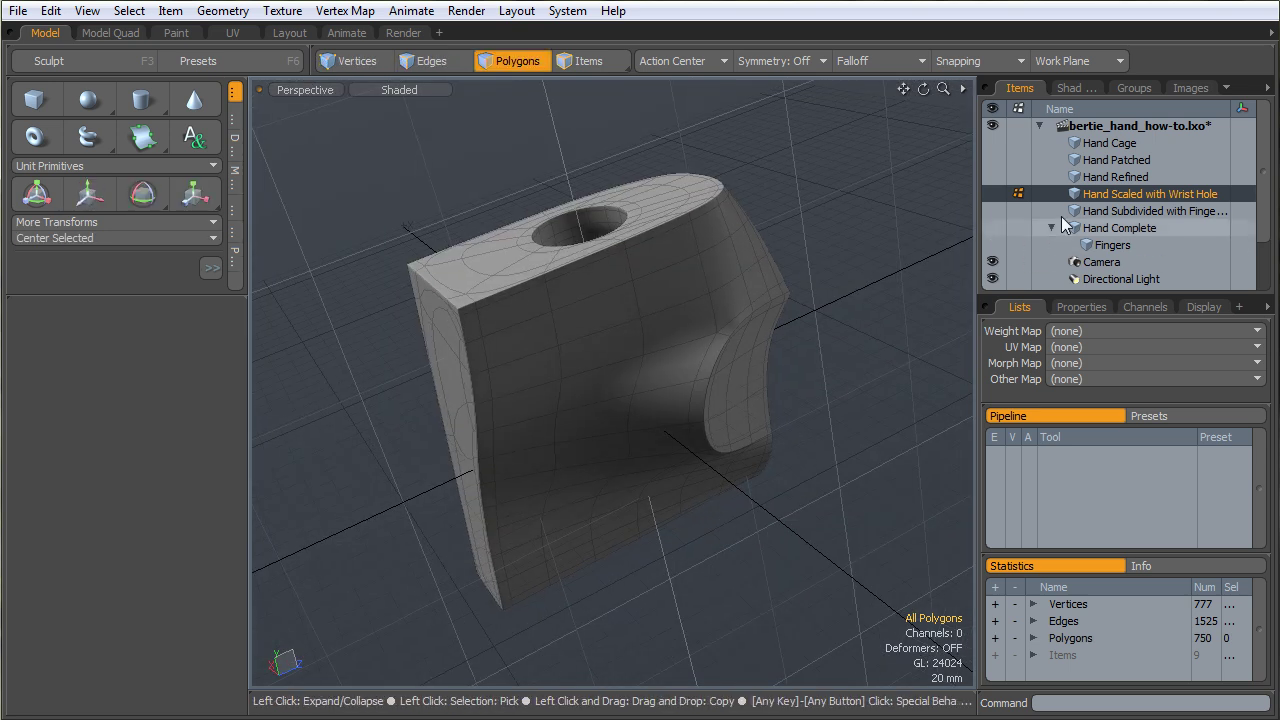
- Return to Hand Refined, select the edge loop around the open wrist end, and cap it with a single polygon
{"action": "left_click", "coordinate": [1114, 179]}
{"action": "left_click_drag", "start_coordinate": [506, 534], "coordinate": [657, 460], "text": "alt"}
{"action": "key", "text": "space"}
{"action": "key", "text": "space"}
{"action": "left_click_drag", "start_coordinate": [660, 350], "coordinate": [600, 464], "text": "alt+shift"}
{"action": "left_click_drag", "start_coordinate": [590, 360], "coordinate": [680, 349], "text": "ctrl+alt"}
{"action": "left_click_drag", "start_coordinate": [620, 405], "coordinate": [725, 443], "text": "alt"}
{"action": "double_click", "coordinate": [576, 398]}
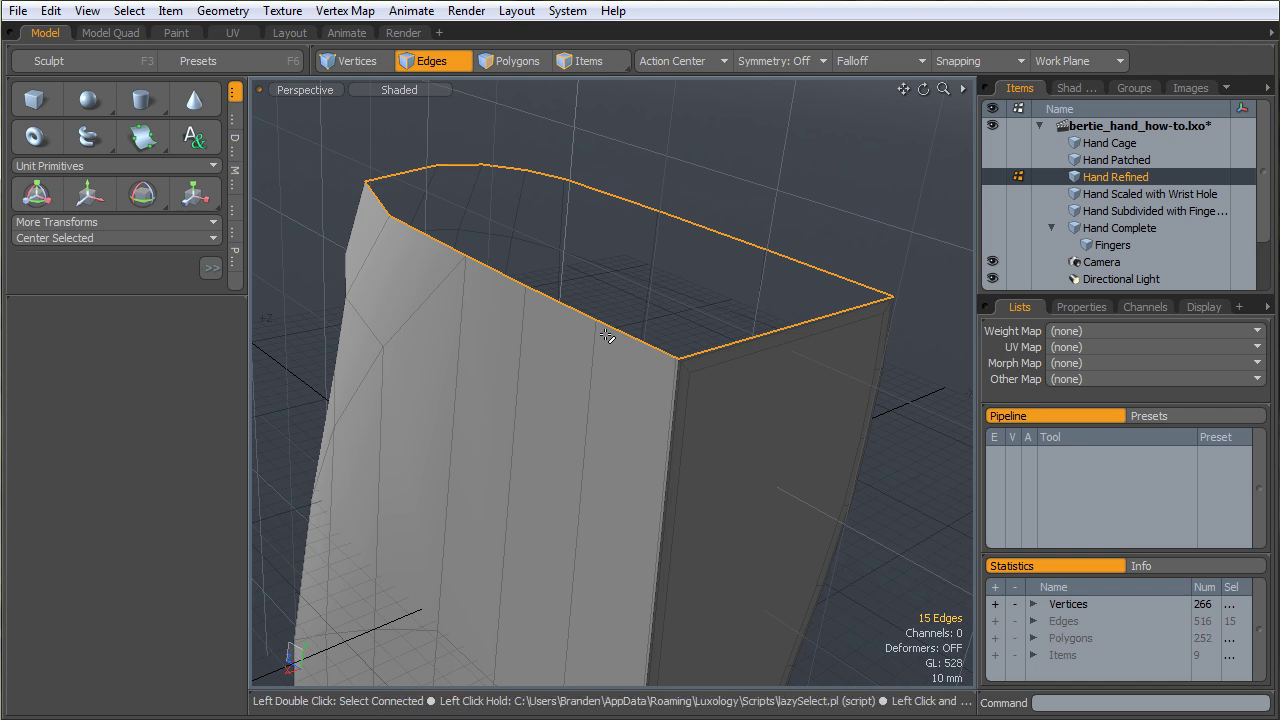
- Switch to polygon mode and examine the new cap polygon at the wrist end
{"action": "left_click_drag", "start_coordinate": [606, 335], "coordinate": [674, 363], "text": "alt"}
{"action": "key", "text": "3"}
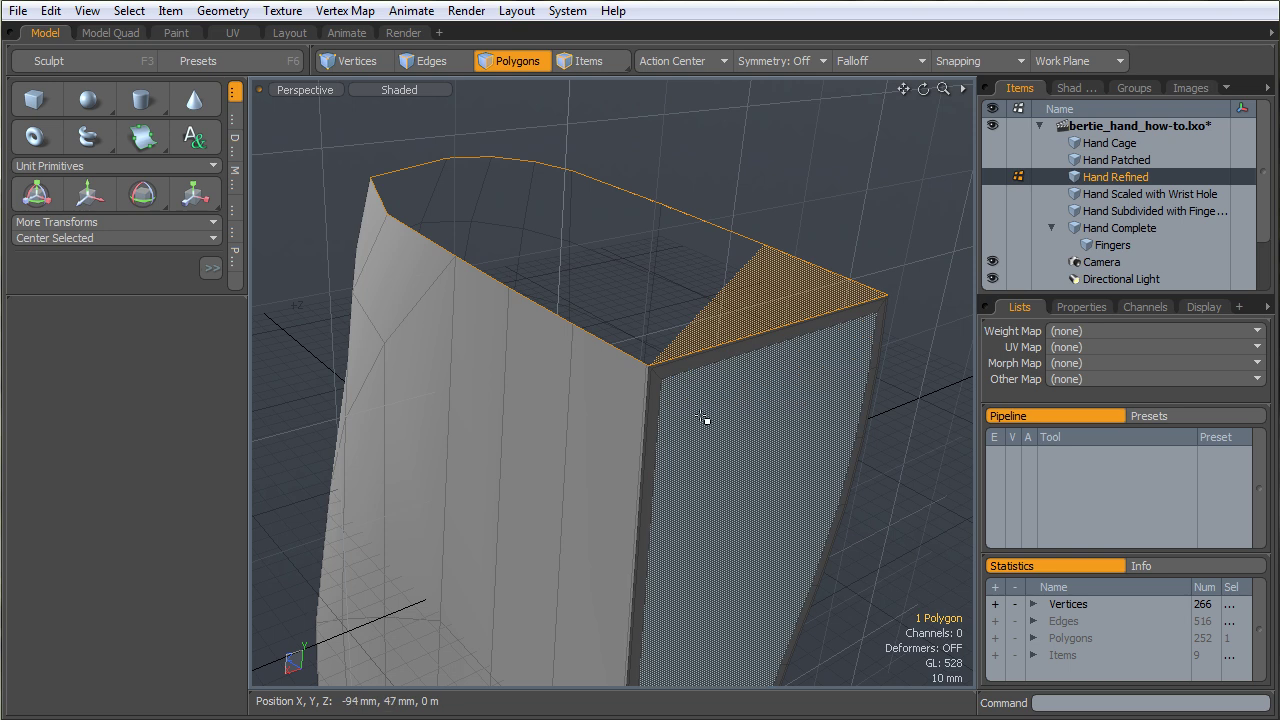
{"action": "left_click_drag", "start_coordinate": [809, 451], "coordinate": [756, 524], "text": "alt"}
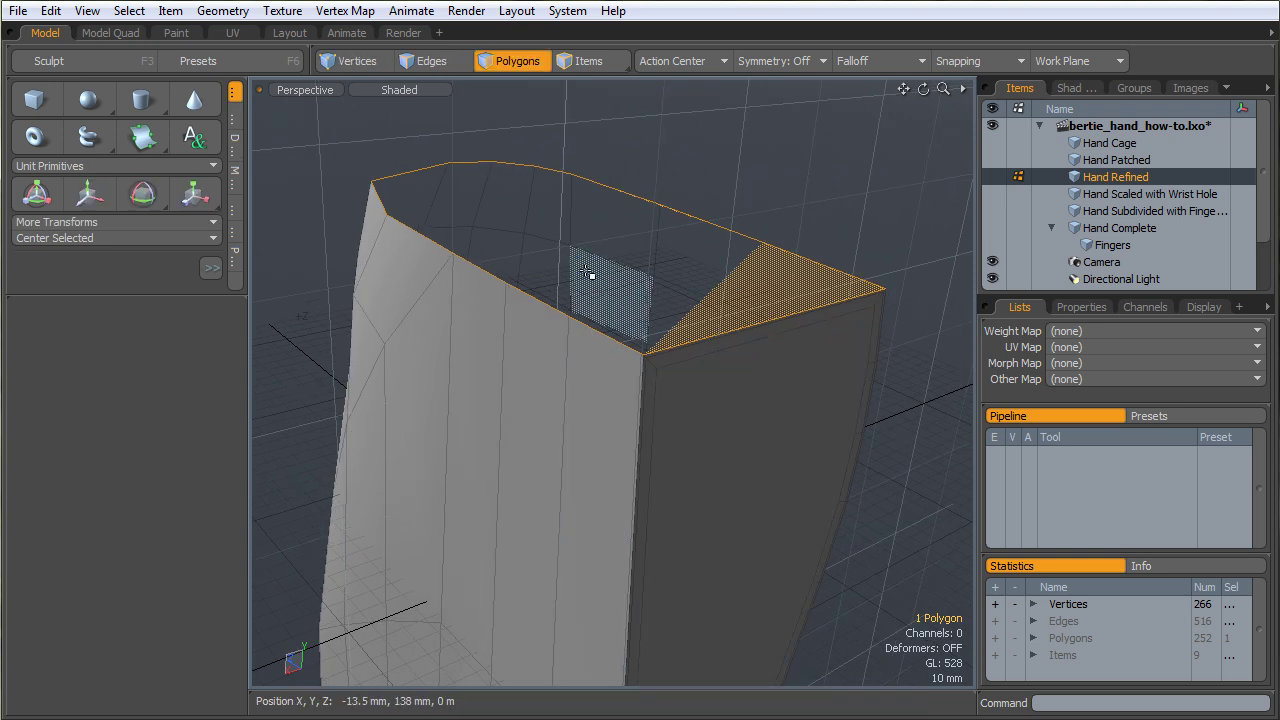
- Examine the cap polygon at the wrist end from several angles, selecting it and clearing the selection
{"action": "left_click", "coordinate": [600, 286]}
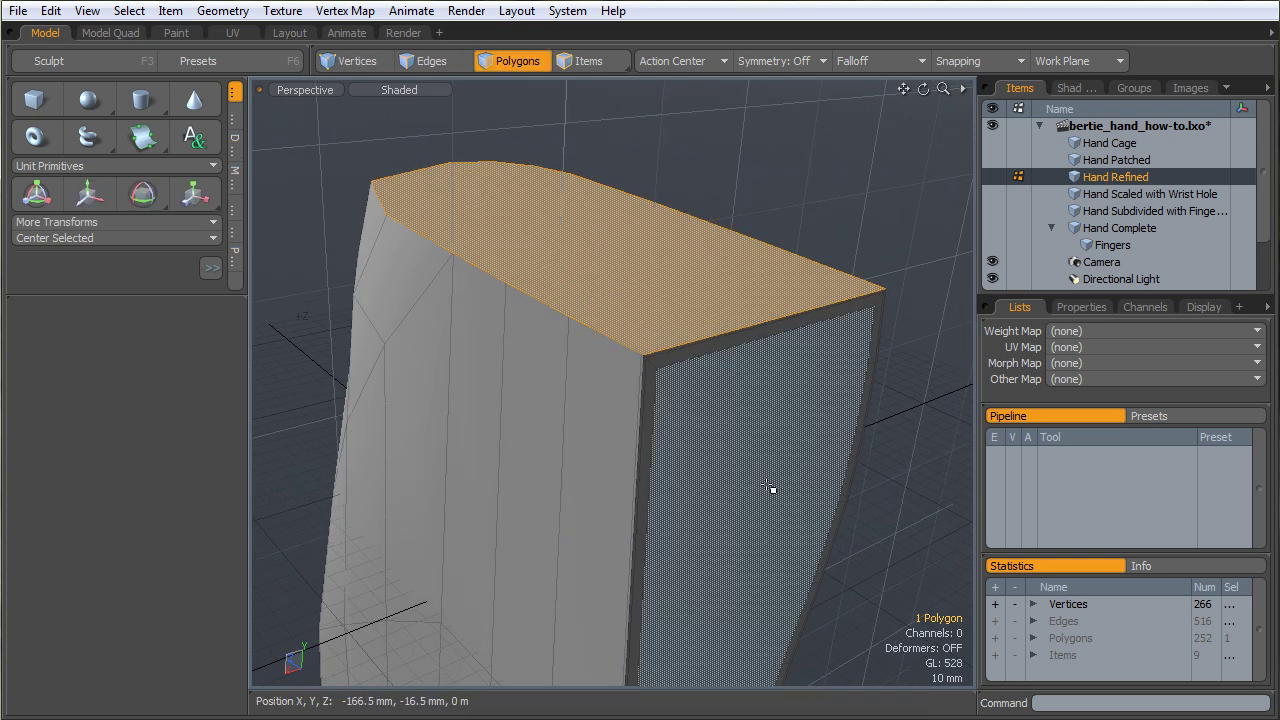
{"action": "left_click_drag", "start_coordinate": [894, 409], "coordinate": [769, 374], "text": "alt"}
{"action": "left_click", "coordinate": [845, 258]}
{"action": "left_click", "coordinate": [769, 374]}
{"action": "left_click_drag", "start_coordinate": [826, 303], "coordinate": [794, 491], "text": "alt"}
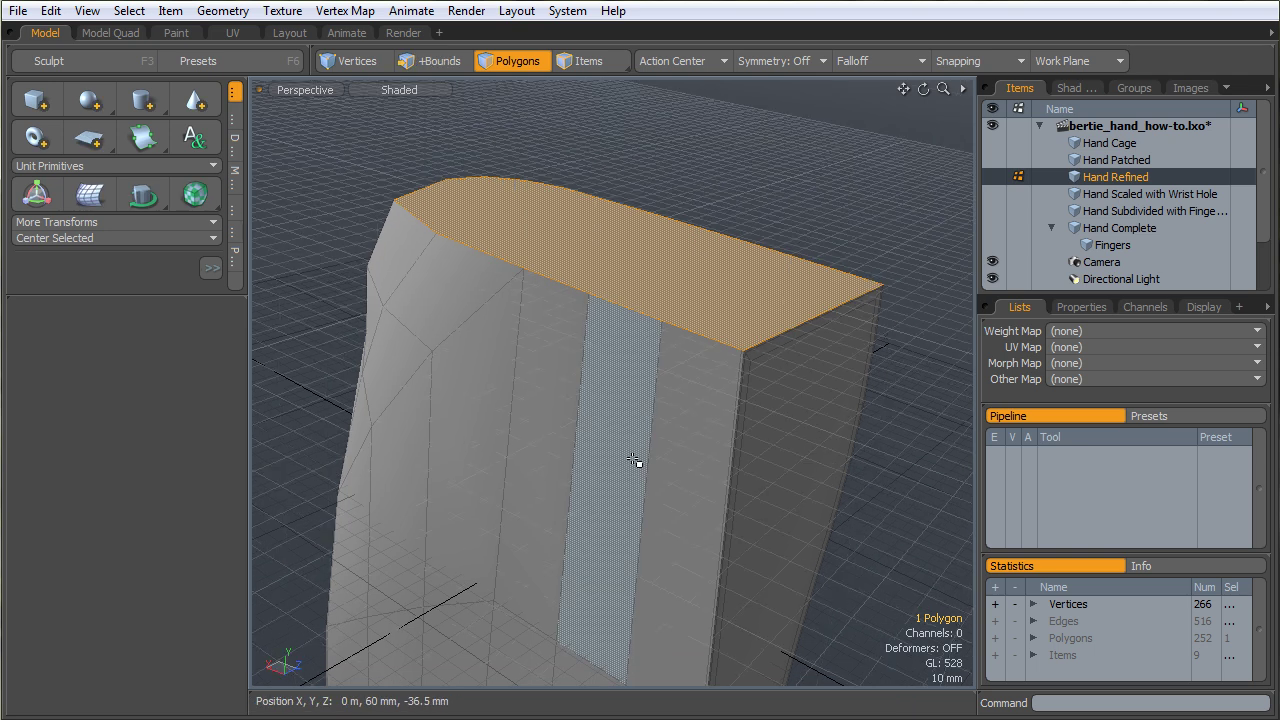
{"action": "left_click_drag", "start_coordinate": [669, 264], "coordinate": [669, 405], "text": "alt"}
{"action": "left_click", "coordinate": [700, 186]}
{"action": "left_click_drag", "start_coordinate": [566, 465], "coordinate": [563, 390], "text": "alt"}
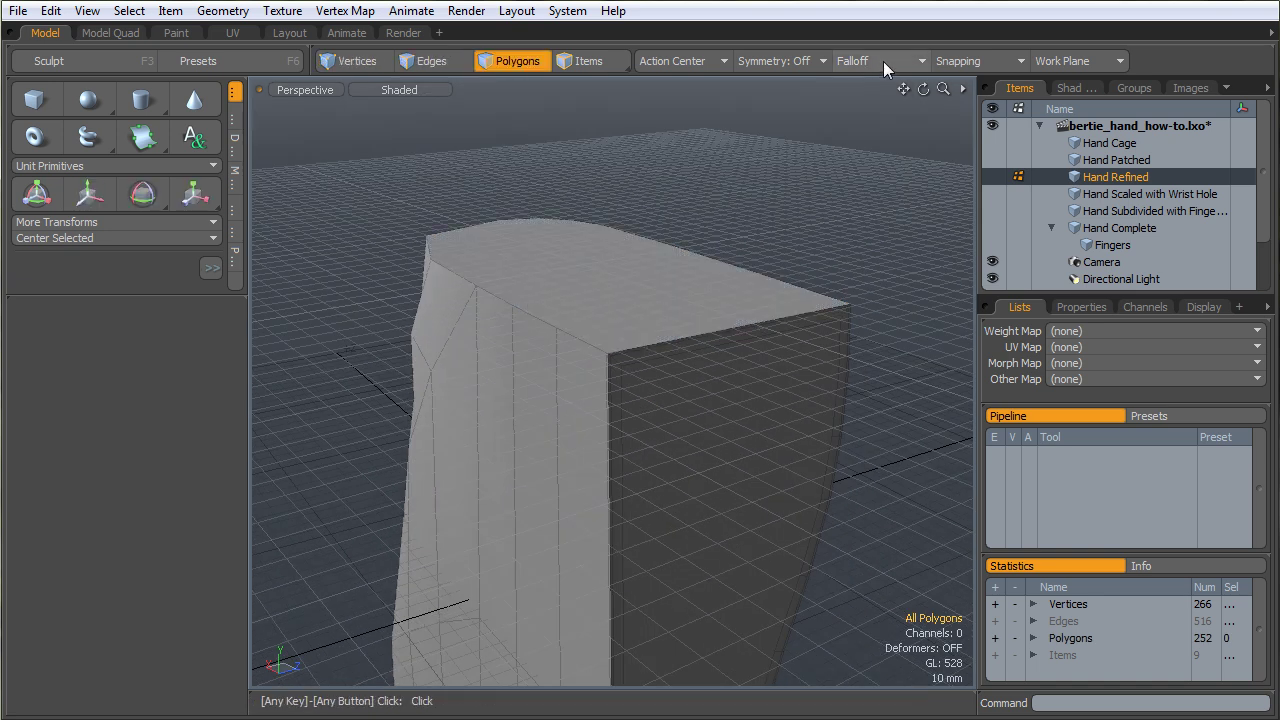
- Select the cap polygon at the wrist end and align the work plane to it
{"action": "left_click", "coordinate": [625, 262]}
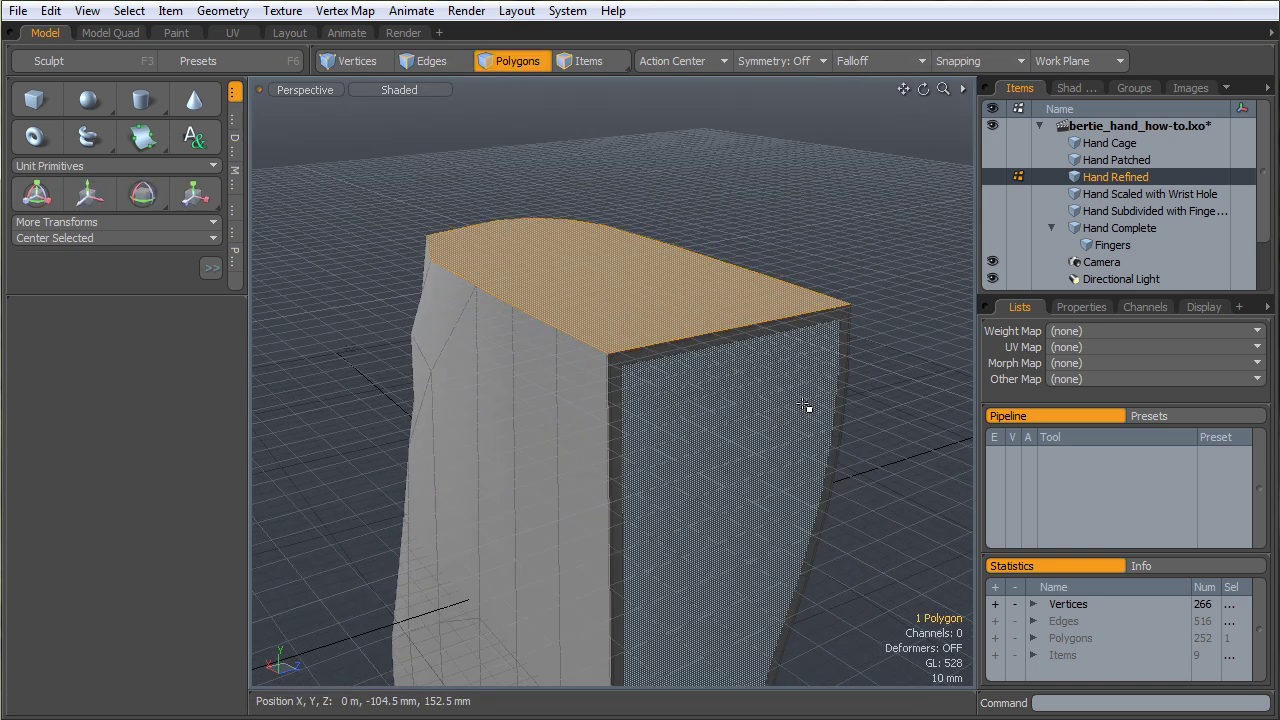
{"action": "left_click_drag", "start_coordinate": [805, 407], "coordinate": [610, 285], "text": "alt"}
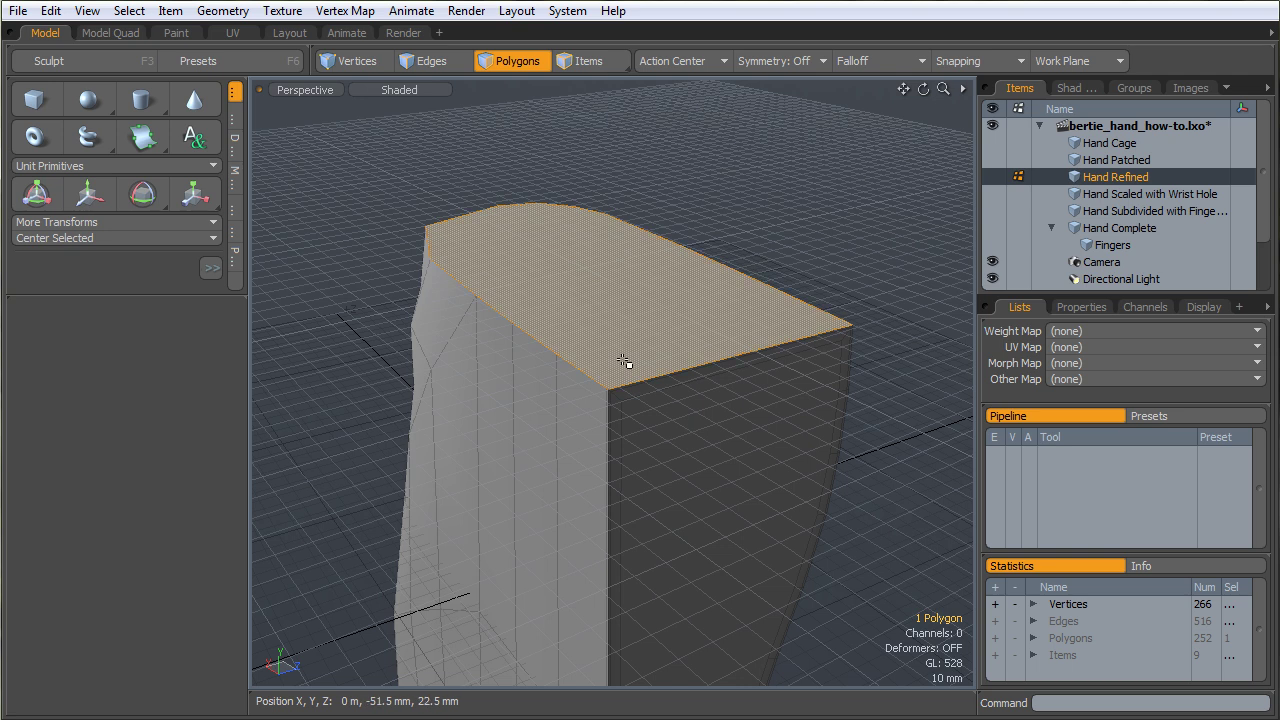
{"action": "left_click_drag", "start_coordinate": [623, 360], "coordinate": [662, 340], "text": "alt"}
{"action": "left_click_drag", "start_coordinate": [643, 263], "coordinate": [643, 323], "text": "alt"}
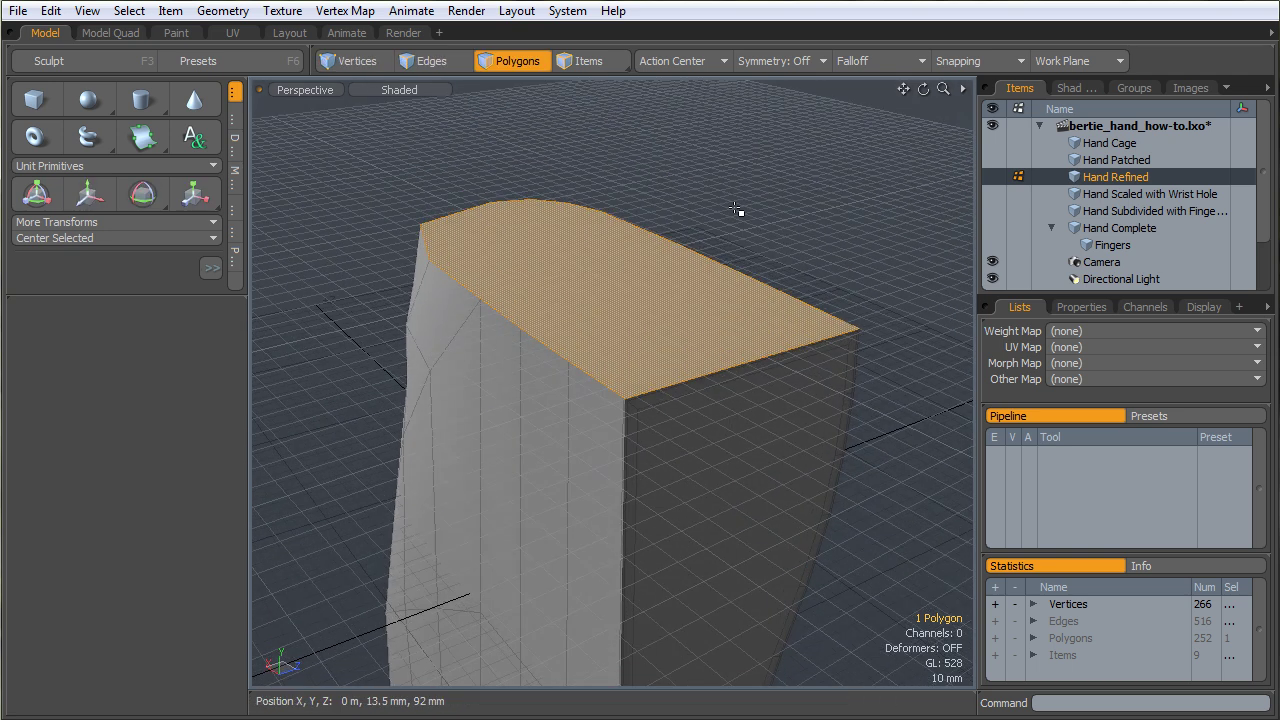
{"action": "left_click", "coordinate": [1064, 64]}
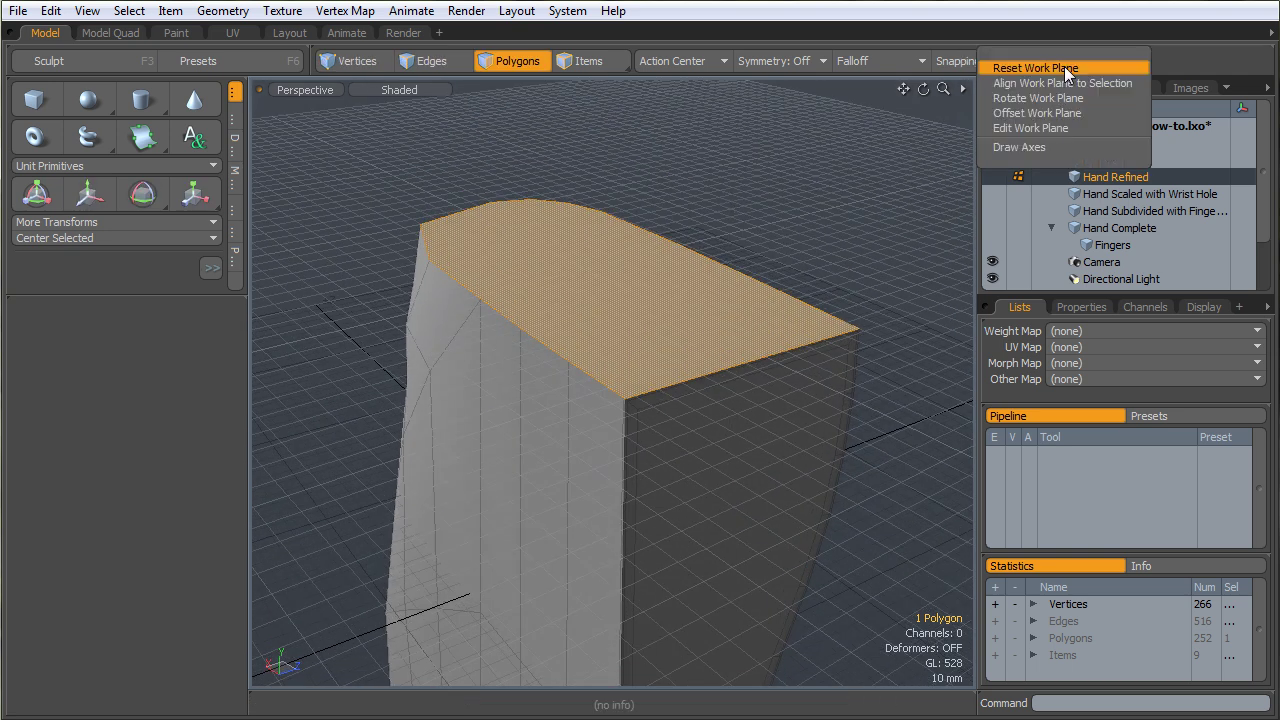
{"action": "left_click", "coordinate": [1062, 84]}
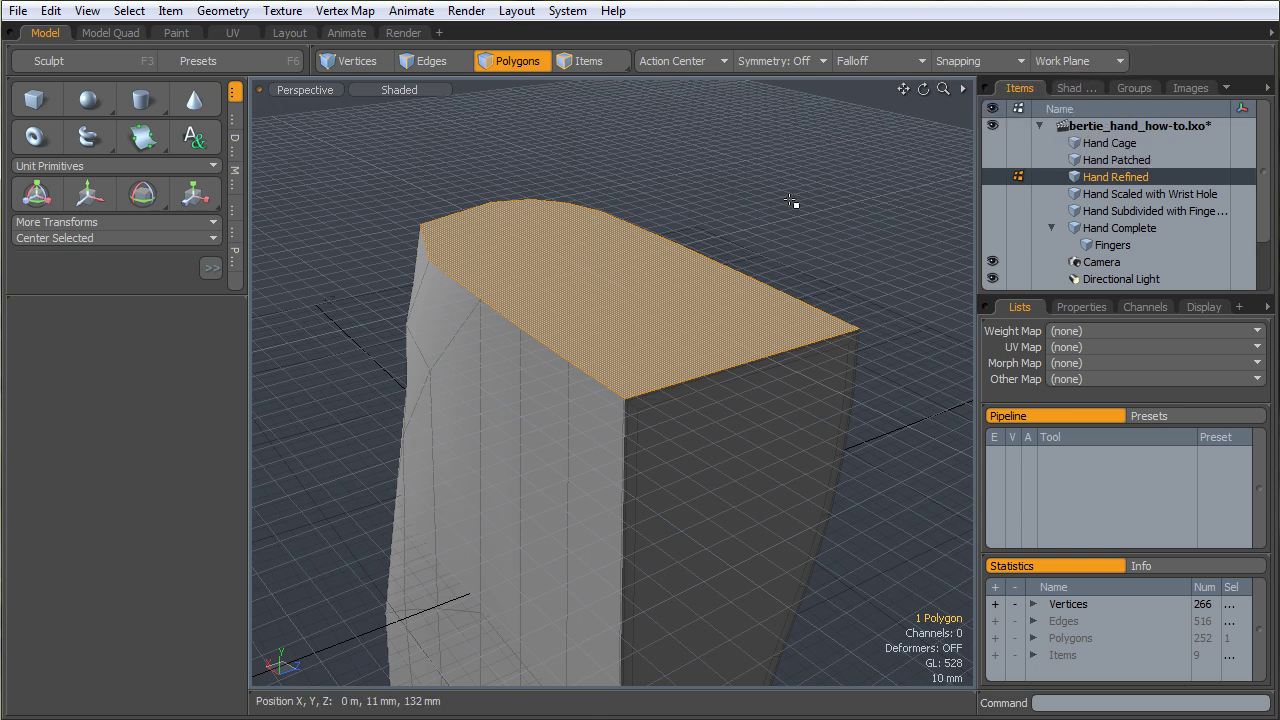
- Clear the polygon selection and draw a 13-sided cylinder of about 41 mm radius in the middle of the wrist cap
{"action": "left_click_drag", "start_coordinate": [774, 243], "coordinate": [497, 323], "text": "alt"}
{"action": "left_click_drag", "start_coordinate": [714, 204], "coordinate": [637, 307], "text": "alt"}
{"action": "left_click", "coordinate": [811, 228]}
{"action": "left_click_drag", "start_coordinate": [807, 232], "coordinate": [793, 241], "text": "alt"}
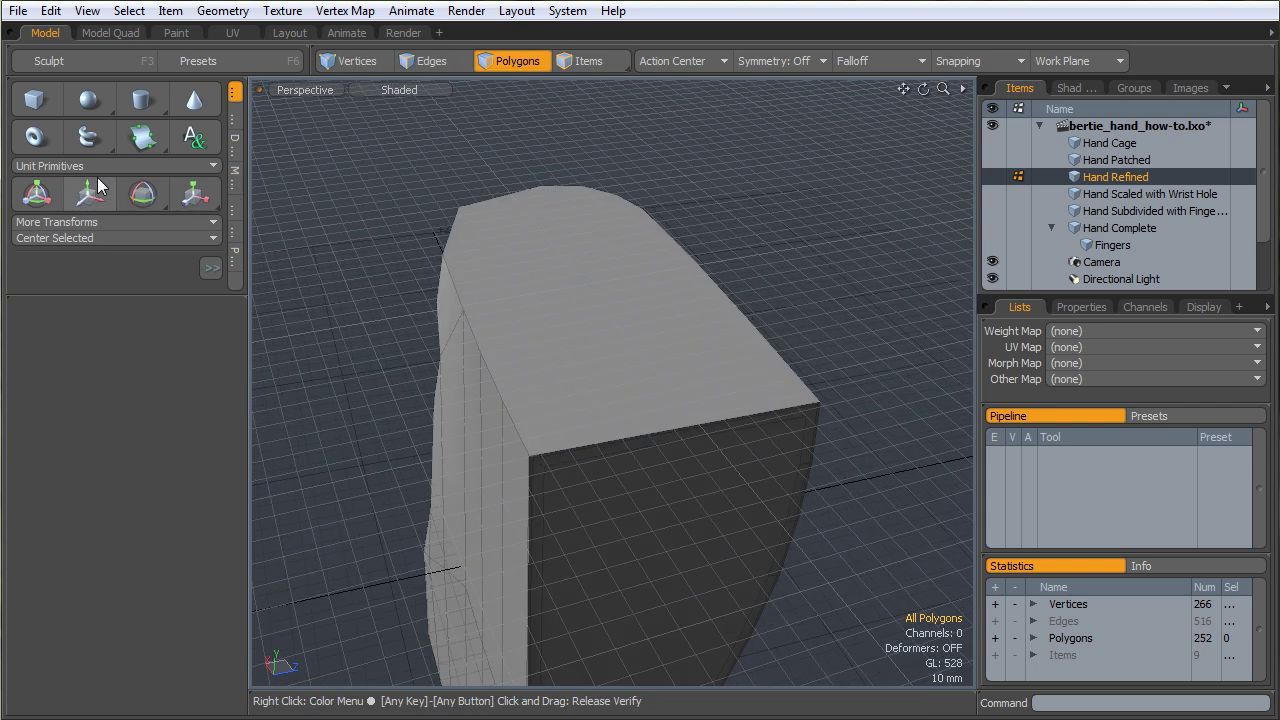
{"action": "left_click", "coordinate": [128, 98]}
{"action": "left_click_drag", "start_coordinate": [565, 254], "coordinate": [589, 354], "text": "alt"}
{"action": "left_click", "coordinate": [596, 356]}
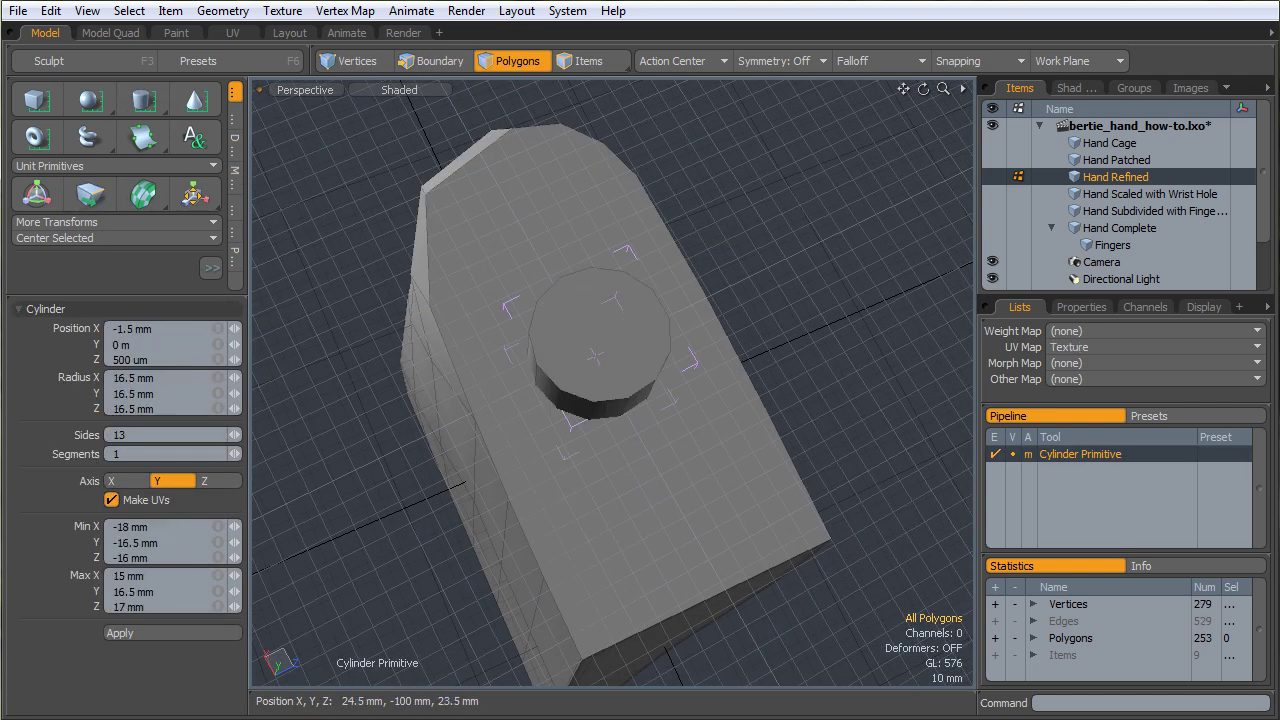
{"action": "left_click_drag", "start_coordinate": [640, 405], "coordinate": [662, 432], "text": "ctrl"}
- Flatten the cylinder into a disc by setting its Y radius to 0, and drop the tool
{"action": "left_click_drag", "start_coordinate": [655, 485], "coordinate": [649, 403], "text": "alt"}
{"action": "left_click", "coordinate": [200, 393]}
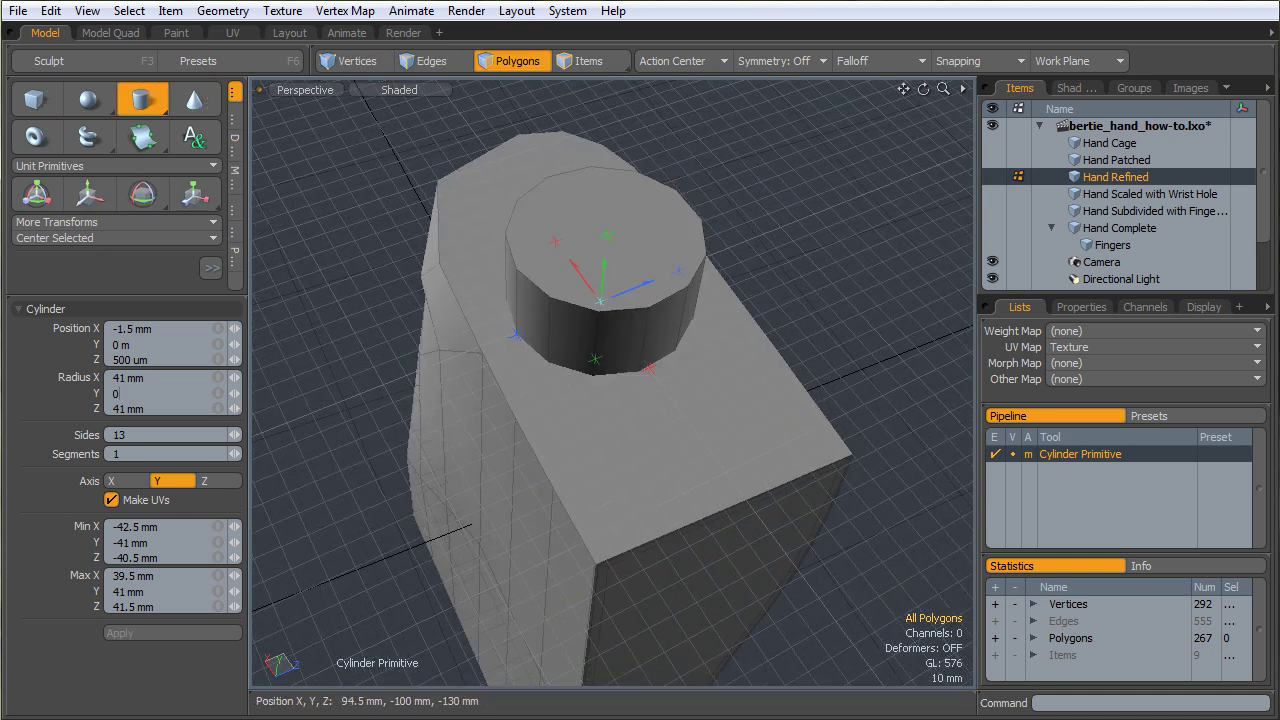
{"action": "key", "text": "Return"}
{"action": "left_click_drag", "start_coordinate": [668, 502], "coordinate": [571, 365], "text": "alt"}
{"action": "key", "text": "space"}
{"action": "key", "text": "space"}
{"action": "key", "text": "space"}
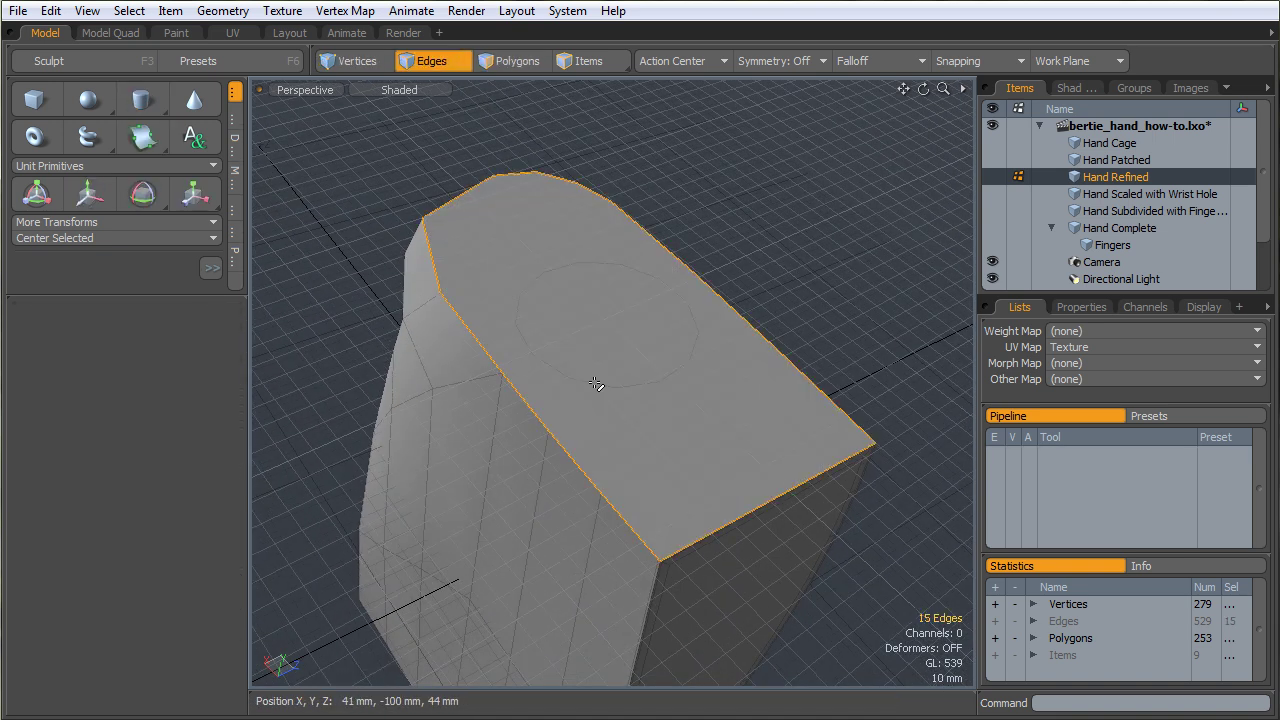
- Clear the edge selection and switch to wireframe to examine the disc on the wrist cap
{"action": "left_click_drag", "start_coordinate": [597, 381], "coordinate": [606, 283], "text": "alt"}
{"action": "key", "text": "space"}
{"action": "left_click", "coordinate": [697, 326]}
{"action": "left_click_drag", "start_coordinate": [697, 326], "coordinate": [689, 422], "text": "alt"}
{"action": "left_click", "coordinate": [812, 255]}
{"action": "mouse_move", "coordinate": [622, 470]}
{"action": "left_mouse_down", "text": "alt"}
{"action": "mouse_move", "coordinate": [623, 451]}
{"action": "mouse_move", "coordinate": [780, 457]}
{"action": "mouse_move", "coordinate": [703, 405]}
{"action": "mouse_move", "coordinate": [683, 337]}
{"action": "mouse_move", "coordinate": [691, 349]}
{"action": "mouse_move", "coordinate": [725, 345]}
{"action": "left_mouse_up", "text": "alt"}
{"action": "key", "text": "1"}
{"action": "key", "text": "ctrl+2"}
{"action": "left_click", "coordinate": [672, 288]}
{"action": "key", "text": "2"}
{"action": "key", "text": "3"}
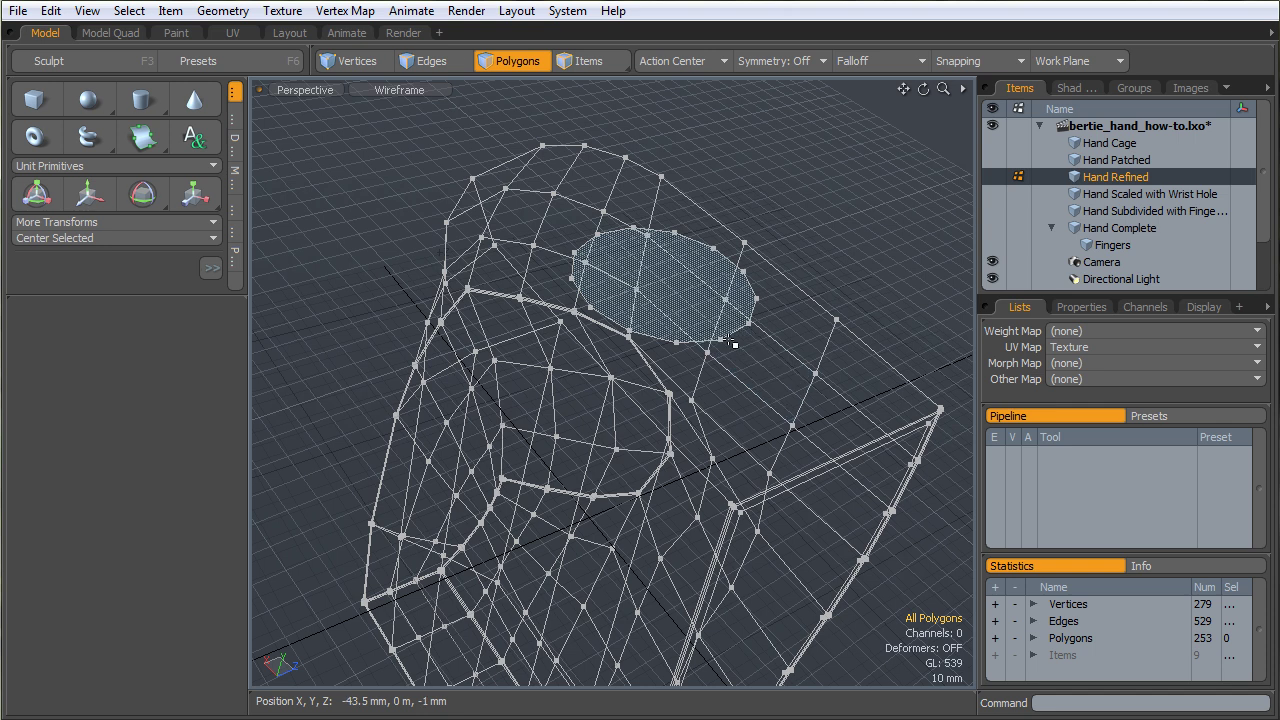
- Examine the disc's points and edges against the outer wrist outline in wireframe, in edge mode
{"action": "left_click_drag", "start_coordinate": [728, 338], "coordinate": [706, 360], "text": "alt"}
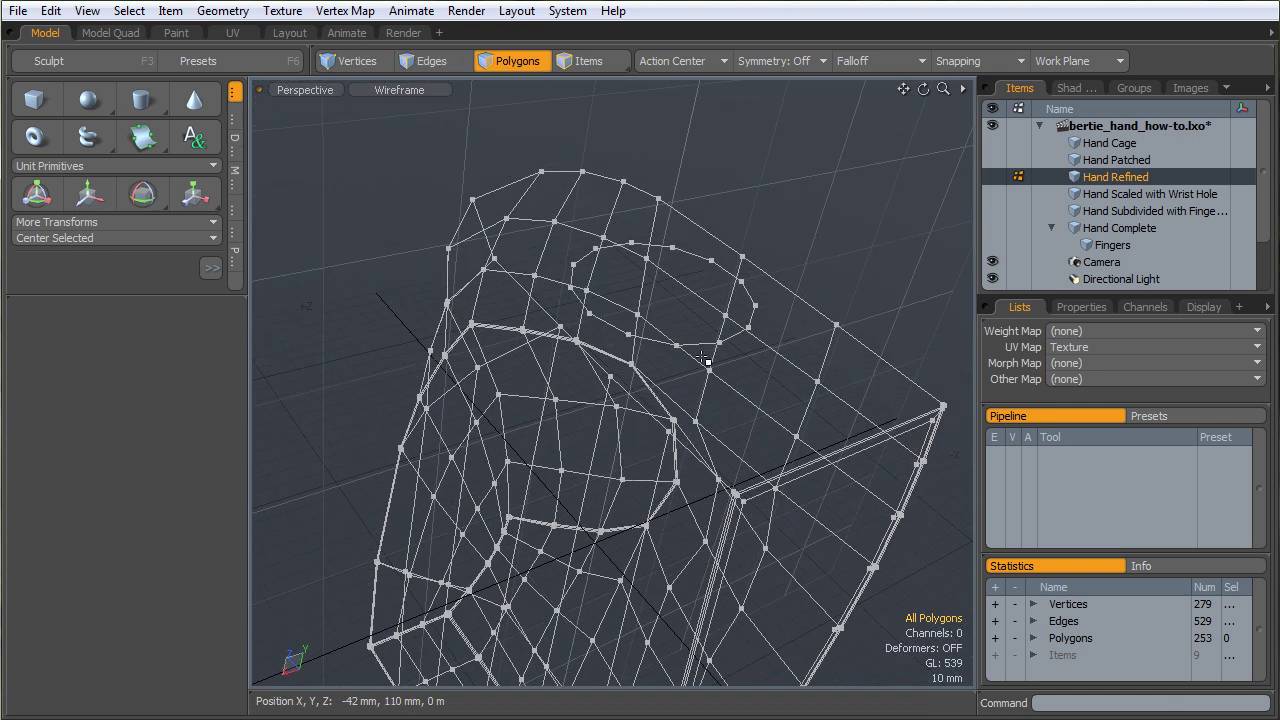
{"action": "key", "text": "ctrl+2"}
{"action": "key", "text": "ctrl+3"}
{"action": "left_click", "coordinate": [706, 406]}
{"action": "left_click_drag", "start_coordinate": [708, 404], "coordinate": [622, 336], "text": "alt"}
{"action": "key", "text": "1"}
{"action": "key", "text": "2"}
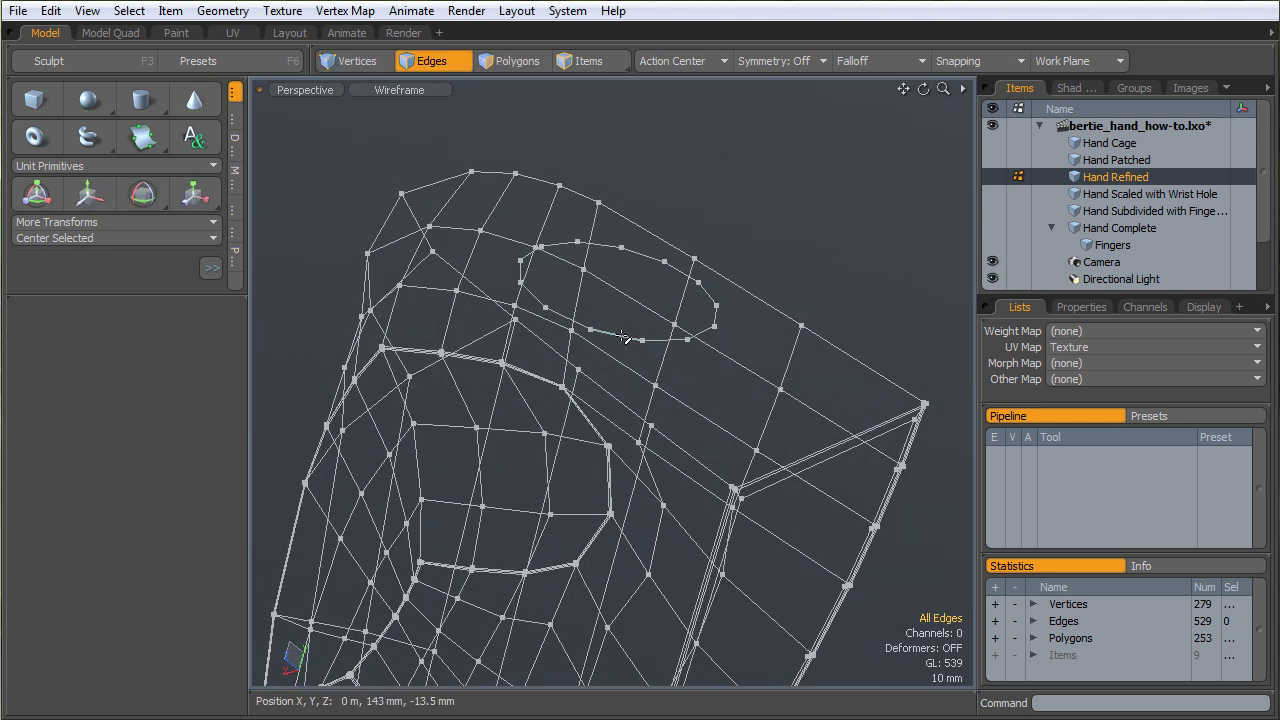
{"action": "double_click", "coordinate": [669, 443]}
{"action": "left_click_drag", "start_coordinate": [669, 443], "coordinate": [985, 440], "text": "alt"}
{"action": "mouse_move", "coordinate": [777, 391]}
{"action": "left_mouse_down", "text": "ctrl+alt"}
{"action": "mouse_move", "coordinate": [826, 397]}
{"action": "mouse_move", "coordinate": [774, 414]}
{"action": "mouse_move", "coordinate": [720, 486]}
{"action": "mouse_move", "coordinate": [743, 457]}
{"action": "mouse_move", "coordinate": [711, 460]}
{"action": "mouse_move", "coordinate": [752, 442]}
{"action": "mouse_move", "coordinate": [691, 477]}
{"action": "mouse_move", "coordinate": [766, 457]}
{"action": "left_mouse_up", "text": "ctrl+alt"}
- Return to shaded view and slice the cap with an edge joining the supporting-edge points along its straight end
{"action": "key", "text": "ctrl+2"}
{"action": "left_click", "coordinate": [745, 478]}
{"action": "left_click", "coordinate": [857, 189]}
{"action": "mouse_move", "coordinate": [836, 343]}
{"action": "left_mouse_down", "text": "alt"}
{"action": "mouse_move", "coordinate": [823, 366]}
{"action": "mouse_move", "coordinate": [867, 414]}
{"action": "mouse_move", "coordinate": [763, 457]}
{"action": "left_mouse_up", "text": "alt"}
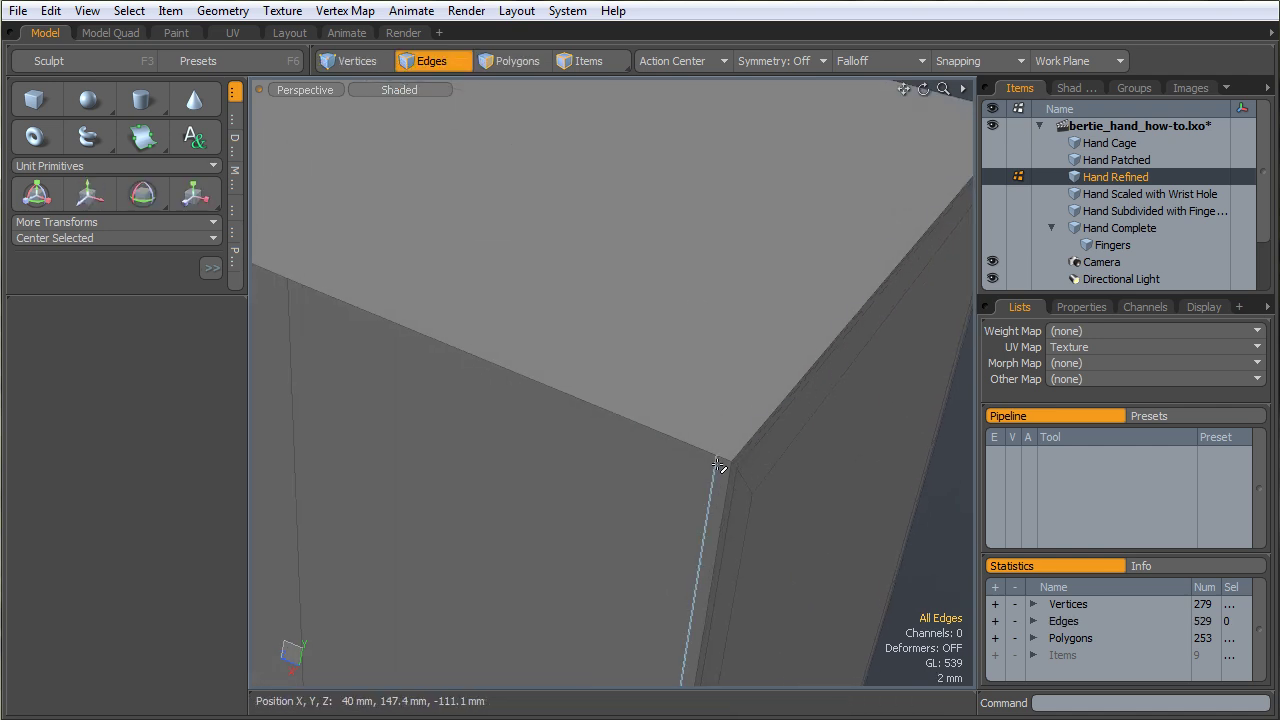
{"action": "key", "text": "c"}
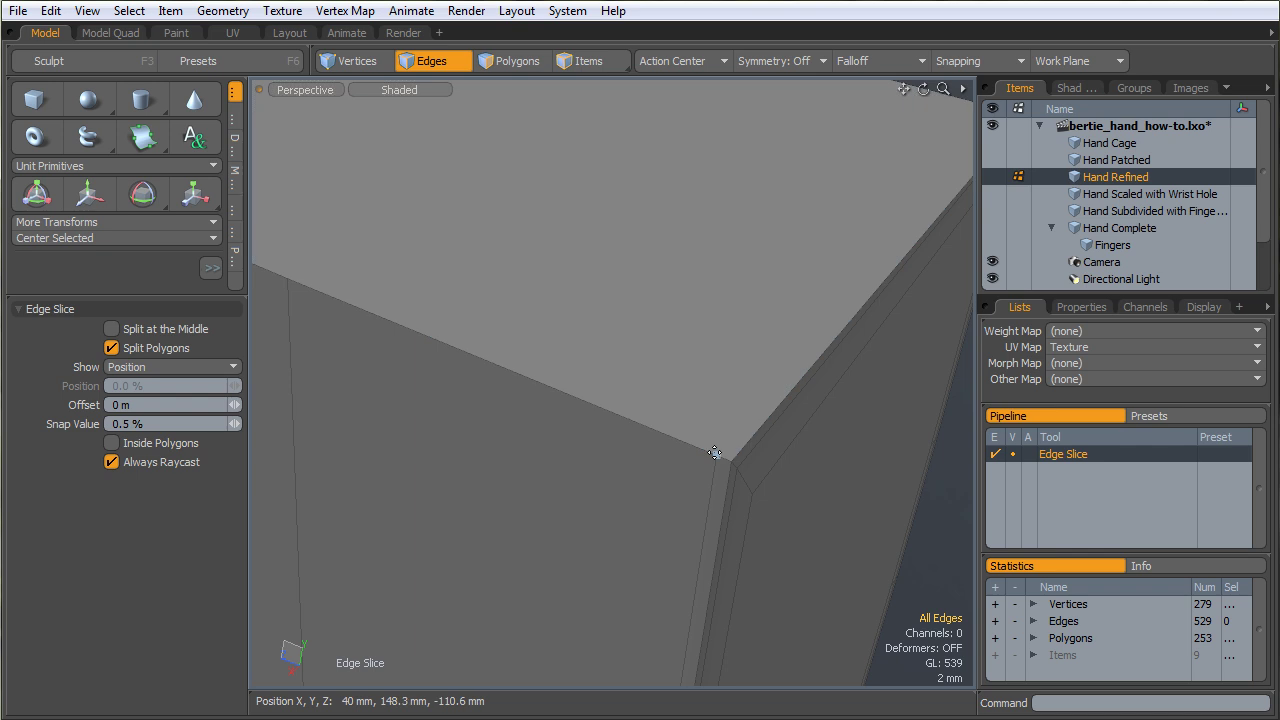
{"action": "left_click", "coordinate": [723, 456]}
{"action": "left_click_drag", "start_coordinate": [706, 423], "coordinate": [612, 440], "text": "ctrl+alt"}
{"action": "left_click_drag", "start_coordinate": [612, 440], "coordinate": [492, 400], "text": "alt"}
{"action": "left_click_drag", "start_coordinate": [492, 400], "coordinate": [434, 236], "text": "alt+shift"}
{"action": "left_click_drag", "start_coordinate": [540, 330], "coordinate": [504, 223], "text": "ctrl+alt"}
{"action": "key", "text": "space"}
- Toggle subdivision on and off and examine the thin strip polygon along the cap's straight end
{"action": "key", "text": "Tab"}
{"action": "key", "text": "Tab"}
{"action": "mouse_move", "coordinate": [599, 324]}
{"action": "left_mouse_down", "text": "alt"}
{"action": "mouse_move", "coordinate": [783, 349]}
{"action": "mouse_move", "coordinate": [563, 374]}
{"action": "mouse_move", "coordinate": [610, 335]}
{"action": "left_mouse_up", "text": "alt"}
{"action": "left_click_drag", "start_coordinate": [610, 335], "coordinate": [705, 305], "text": "ctrl+alt"}
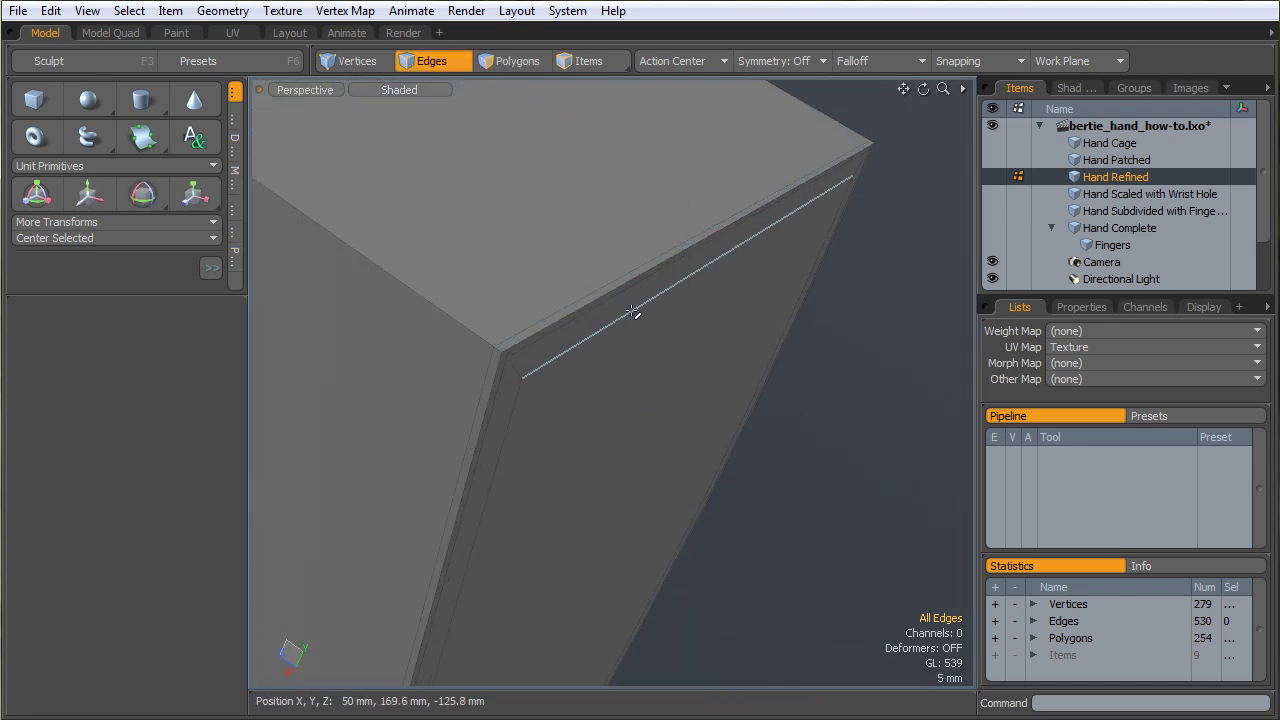
{"action": "key", "text": "3"}
{"action": "left_click", "coordinate": [501, 356]}
{"action": "left_click", "coordinate": [812, 513]}
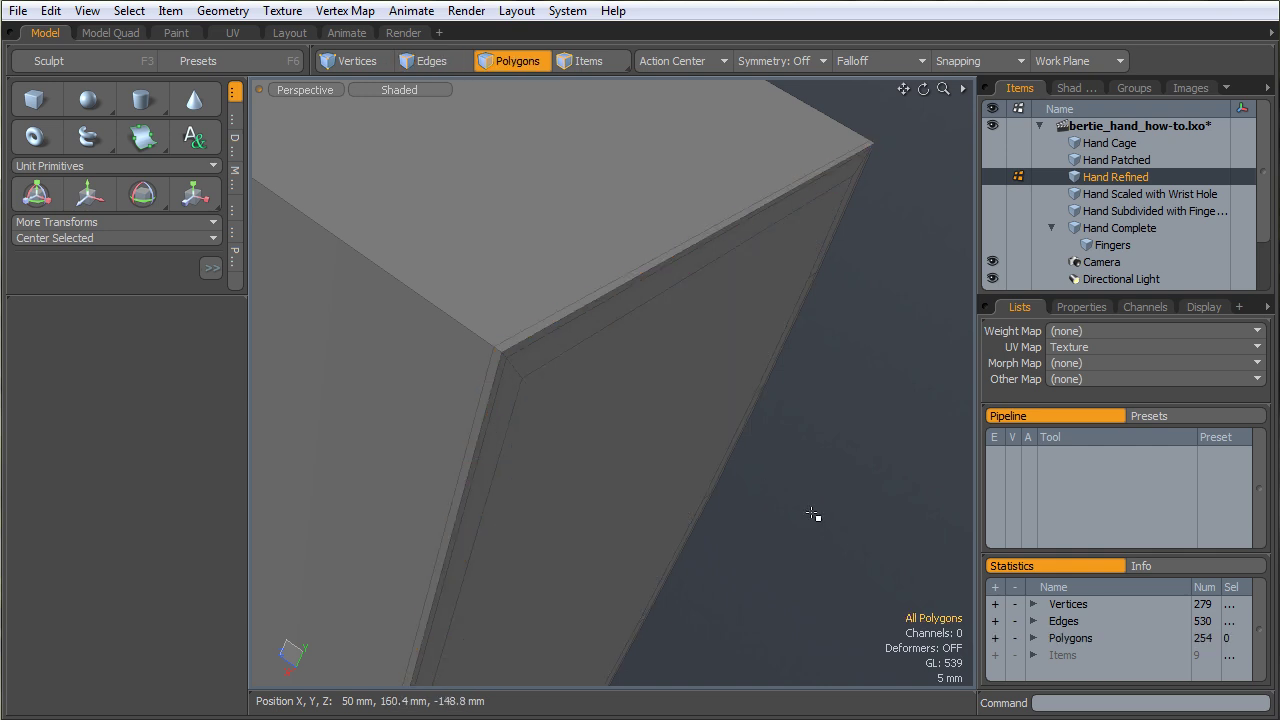
- Select the large cap polygon, convert it to its boundary edges to check their count, and return to polygon mode
{"action": "mouse_move", "coordinate": [680, 420]}
{"action": "left_mouse_down", "text": "ctrl+alt"}
{"action": "mouse_move", "coordinate": [600, 391]}
{"action": "mouse_move", "coordinate": [663, 434]}
{"action": "left_mouse_up", "text": "ctrl+alt"}
{"action": "key", "text": "1"}
{"action": "key", "text": "2"}
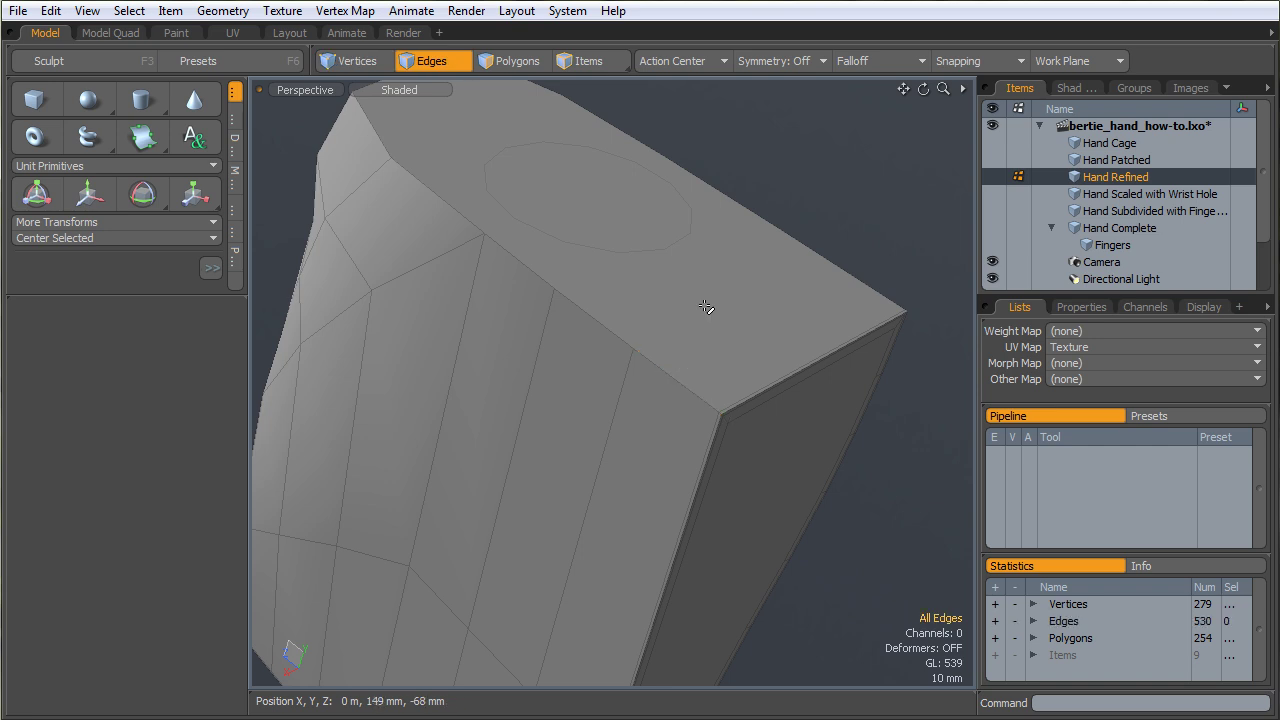
{"action": "key", "text": "3"}
{"action": "left_click", "coordinate": [706, 370]}
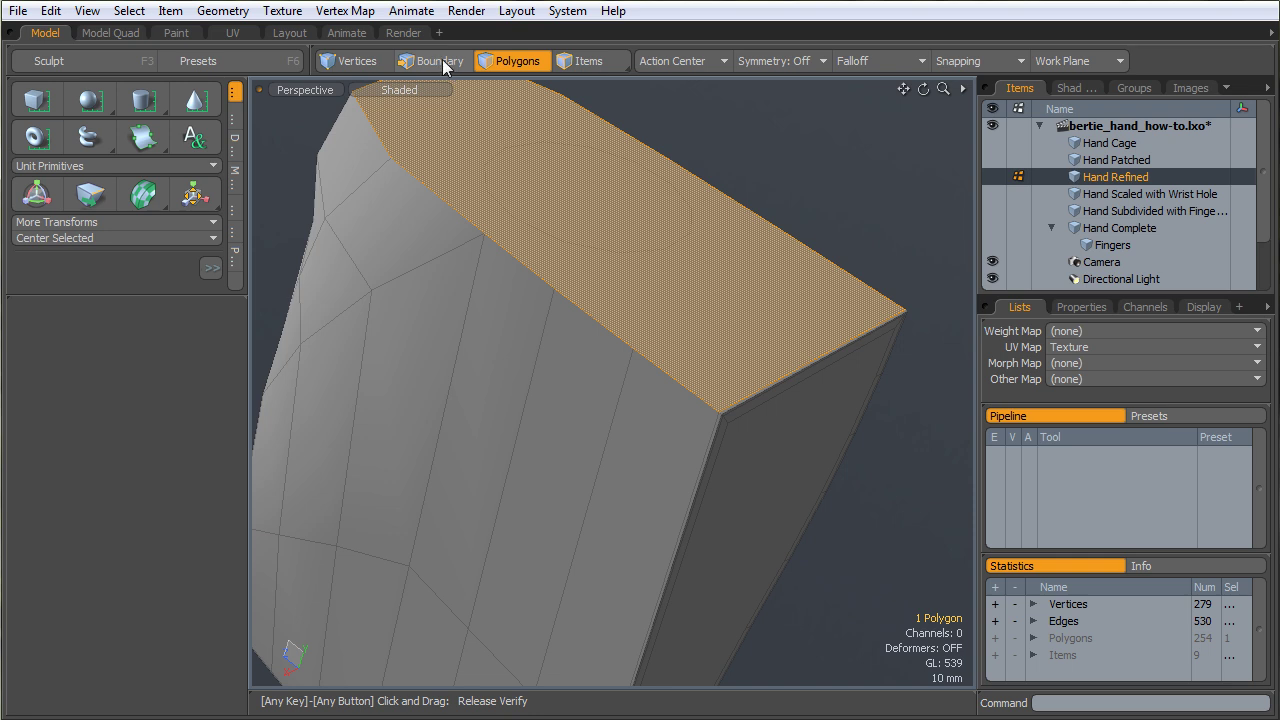
{"action": "left_click", "coordinate": [442, 61], "text": "shift"}
{"action": "left_click_drag", "start_coordinate": [594, 214], "coordinate": [617, 246], "text": "alt"}
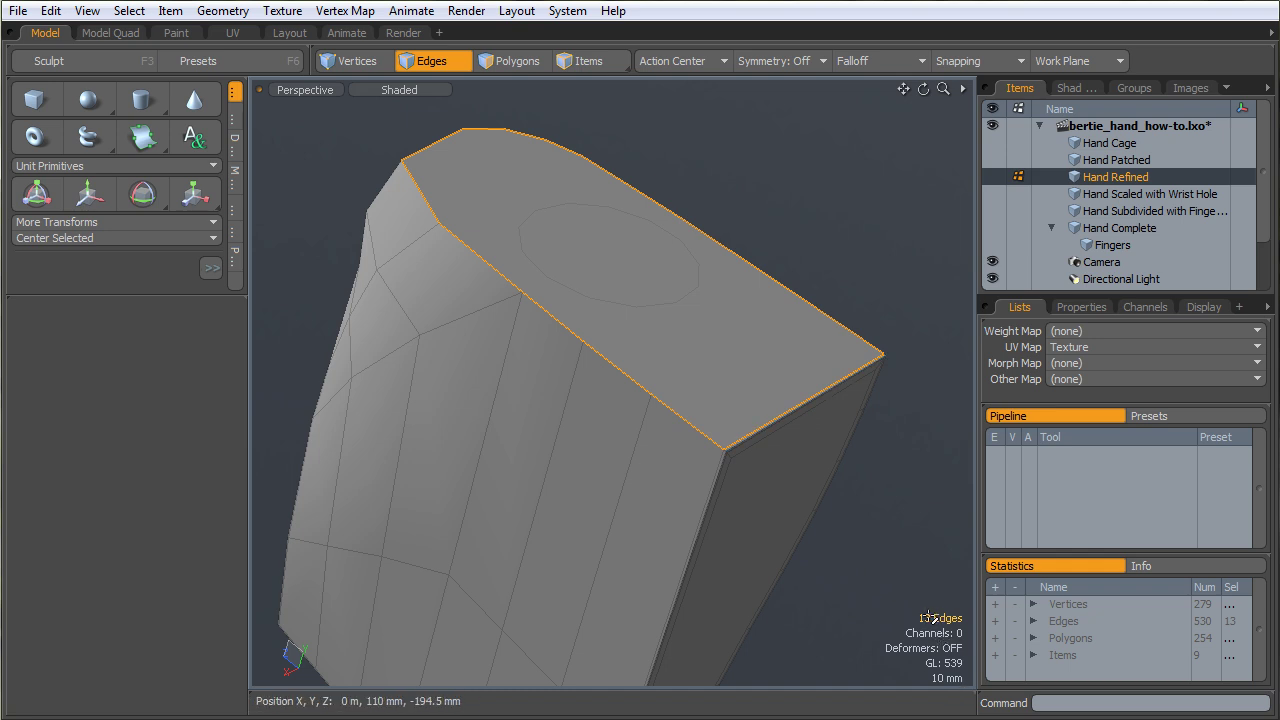
{"action": "left_click_drag", "start_coordinate": [689, 329], "coordinate": [642, 294], "text": "alt"}
{"action": "left_click_drag", "start_coordinate": [642, 294], "coordinate": [654, 334], "text": "alt+shift"}
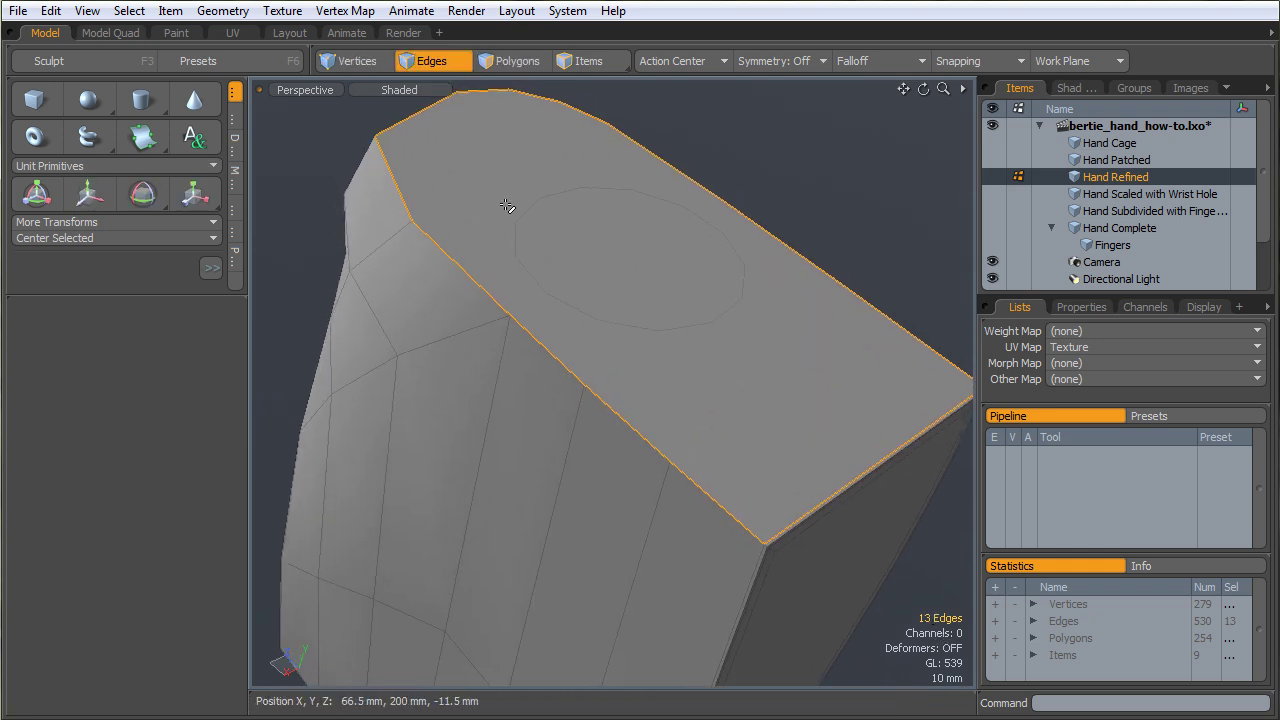
{"action": "left_click_drag", "start_coordinate": [737, 449], "coordinate": [648, 323], "text": "alt"}
{"action": "key", "text": "3"}
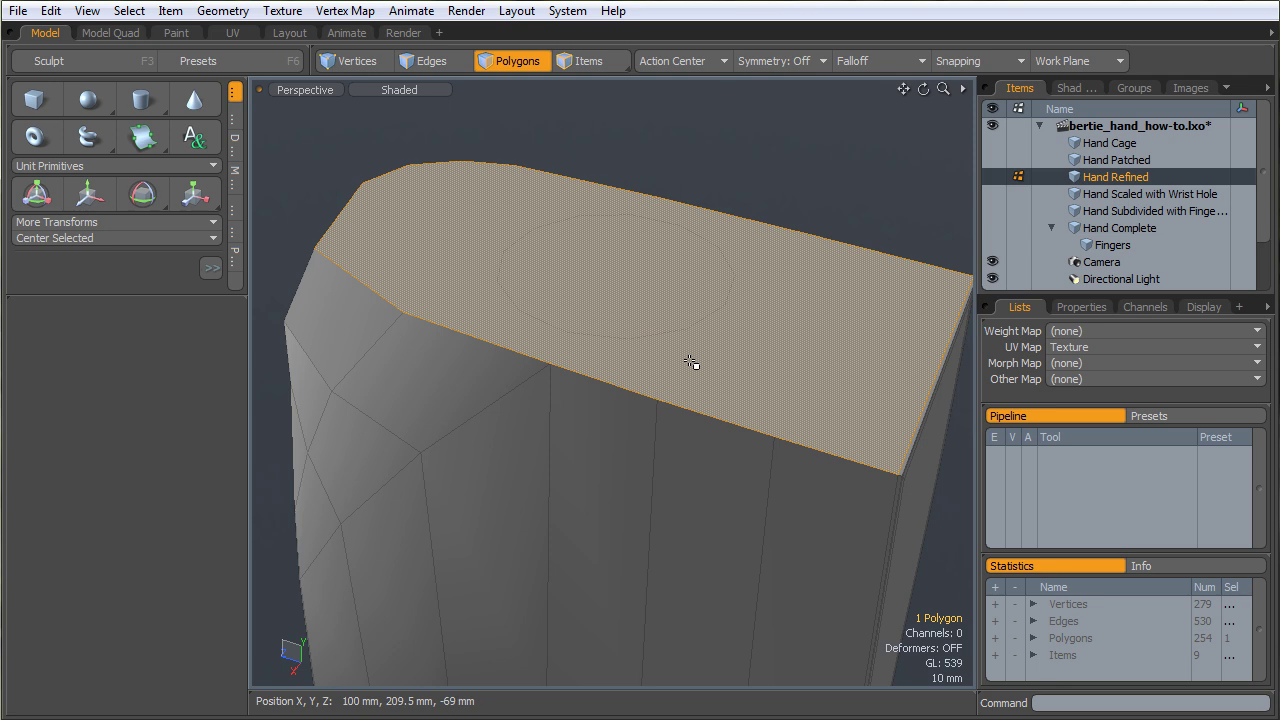
- Compare the disc's edge loop with the outer wrist loop by selecting each in wireframe, and clear the selection
{"action": "key", "text": "ctrl+Tab"}
{"action": "left_click", "coordinate": [686, 306]}
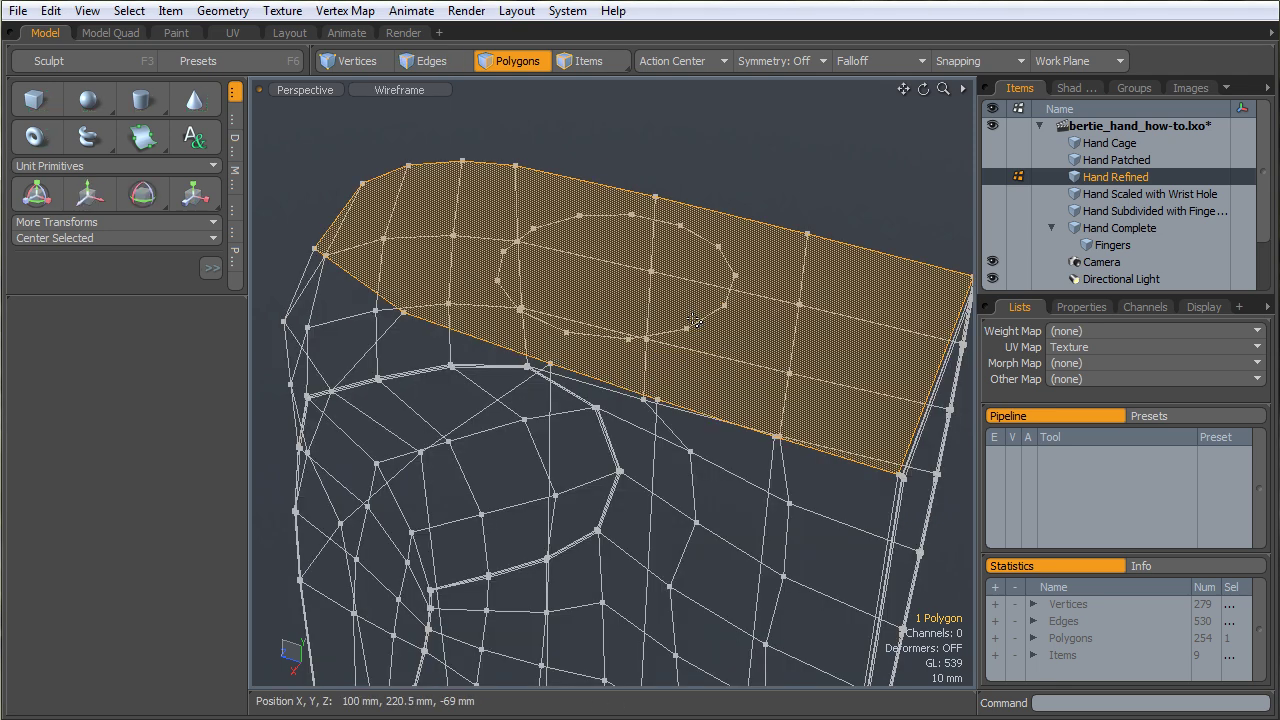
{"action": "key", "text": "1"}
{"action": "key", "text": "2"}
{"action": "double_click", "coordinate": [697, 320]}
{"action": "left_click_drag", "start_coordinate": [697, 320], "coordinate": [783, 362], "text": "alt"}
{"action": "left_click_drag", "start_coordinate": [638, 356], "coordinate": [694, 320], "text": "alt"}
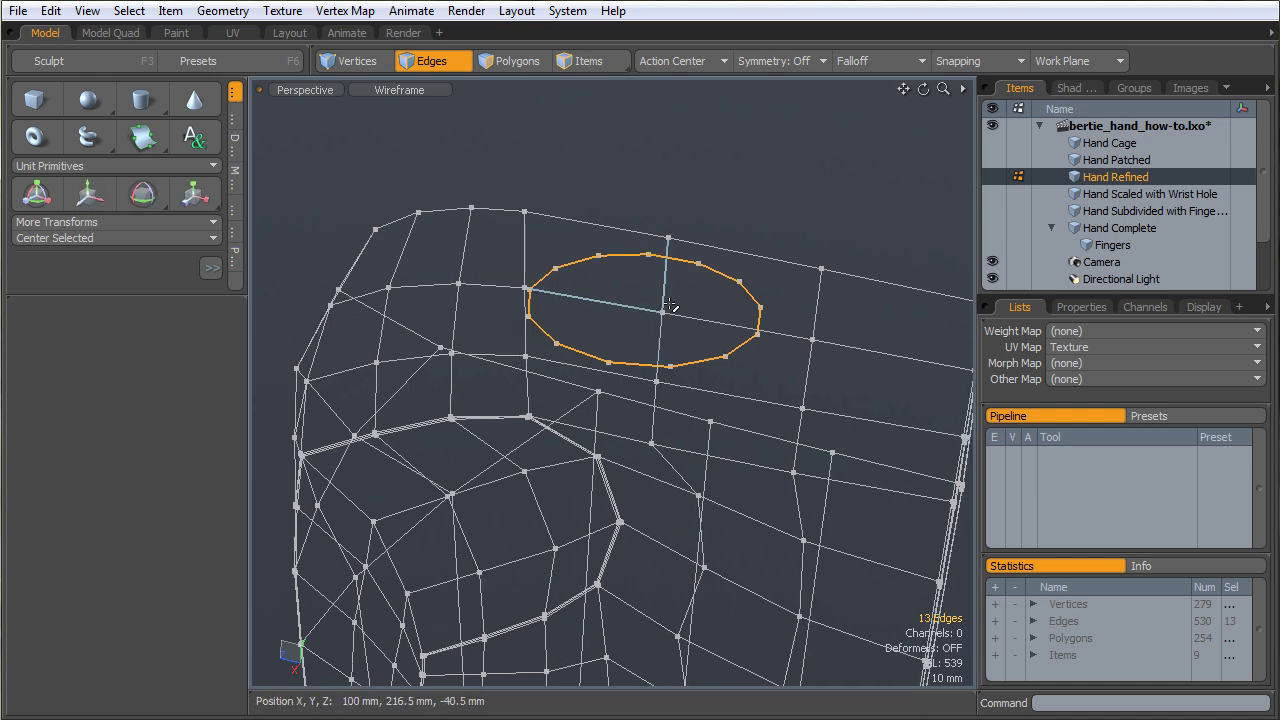
{"action": "double_click", "coordinate": [795, 268]}
{"action": "left_click_drag", "start_coordinate": [786, 297], "coordinate": [710, 350], "text": "alt"}
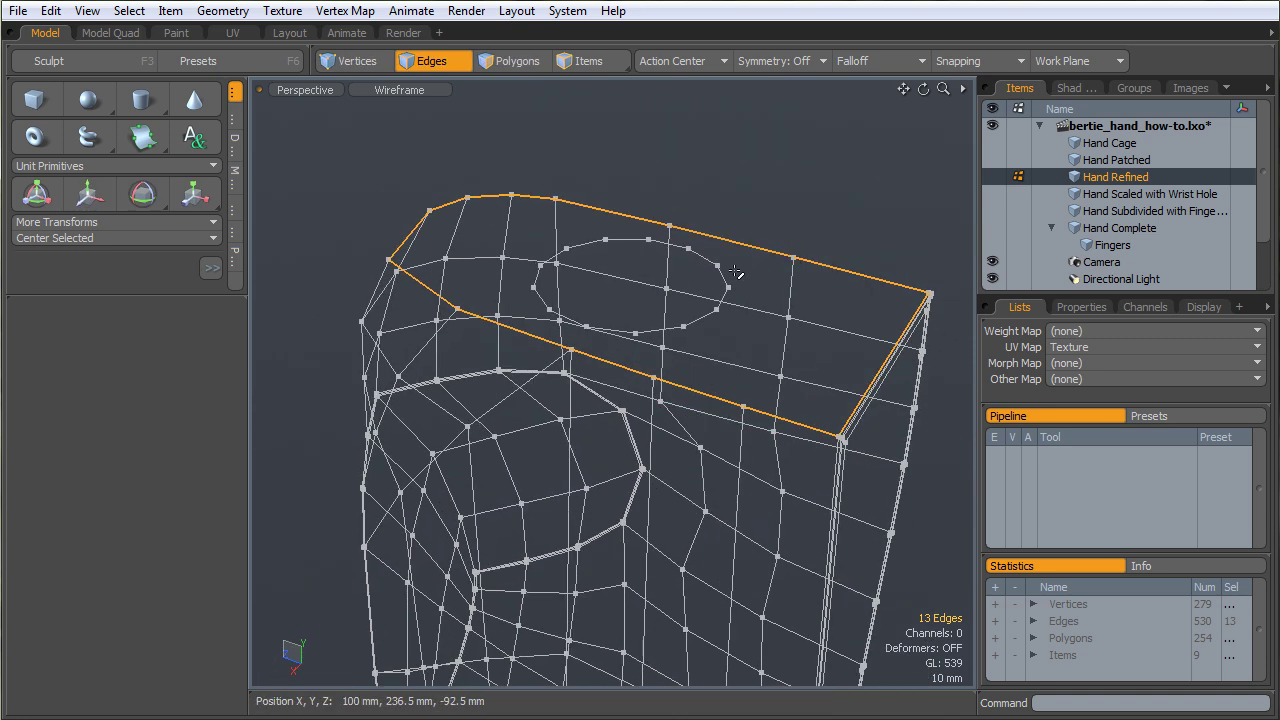
{"action": "left_click", "coordinate": [720, 330]}
{"action": "left_click_drag", "start_coordinate": [727, 397], "coordinate": [686, 390], "text": "ctrl+alt"}
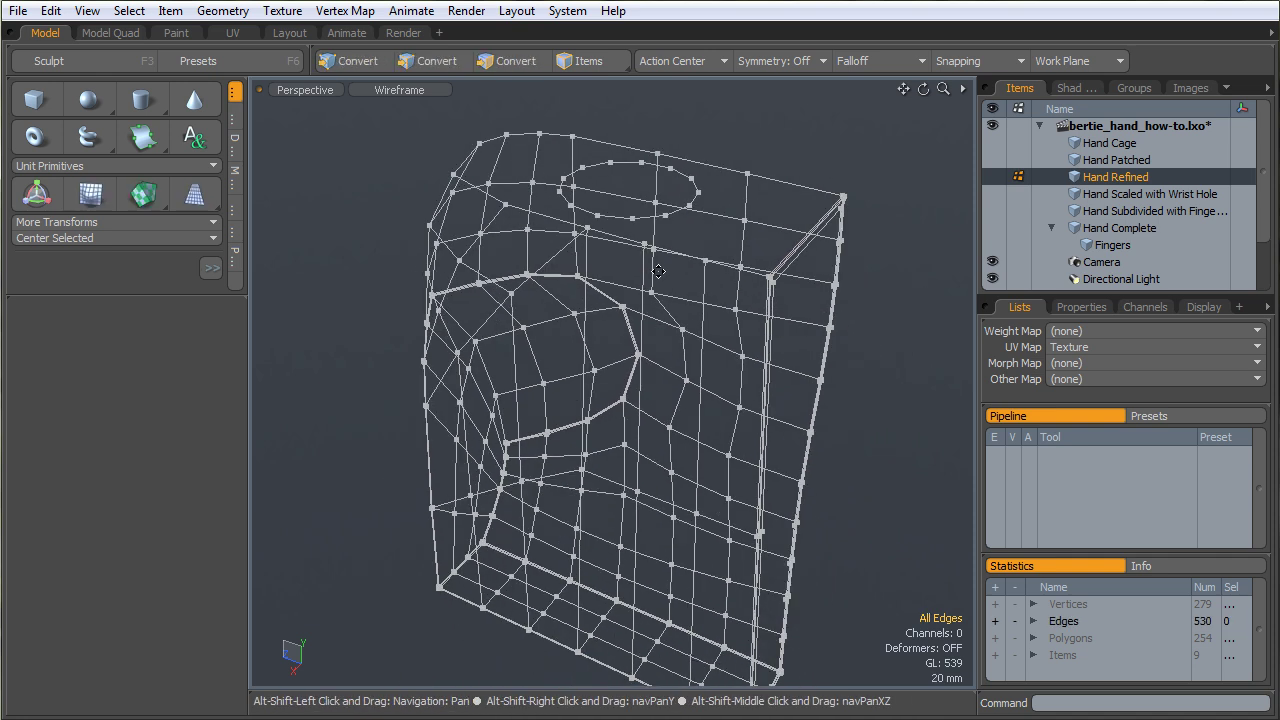